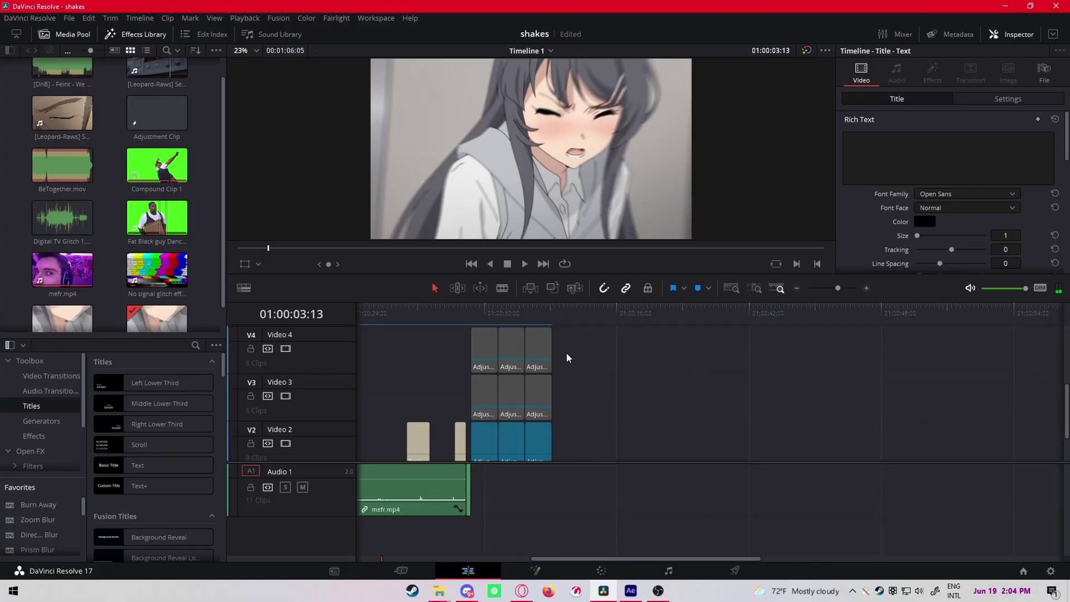
# Move the playhead to 01:00:29:12 and zoom the timeline in around it.
pyautogui.moveTo(488, 313); pyautogui.dragTo(471, 313)
pyautogui.moveTo(607, 400); pyautogui.dragTo(457, 356)
pyautogui.moveTo(457, 356); pyautogui.dragTo(457, 355)
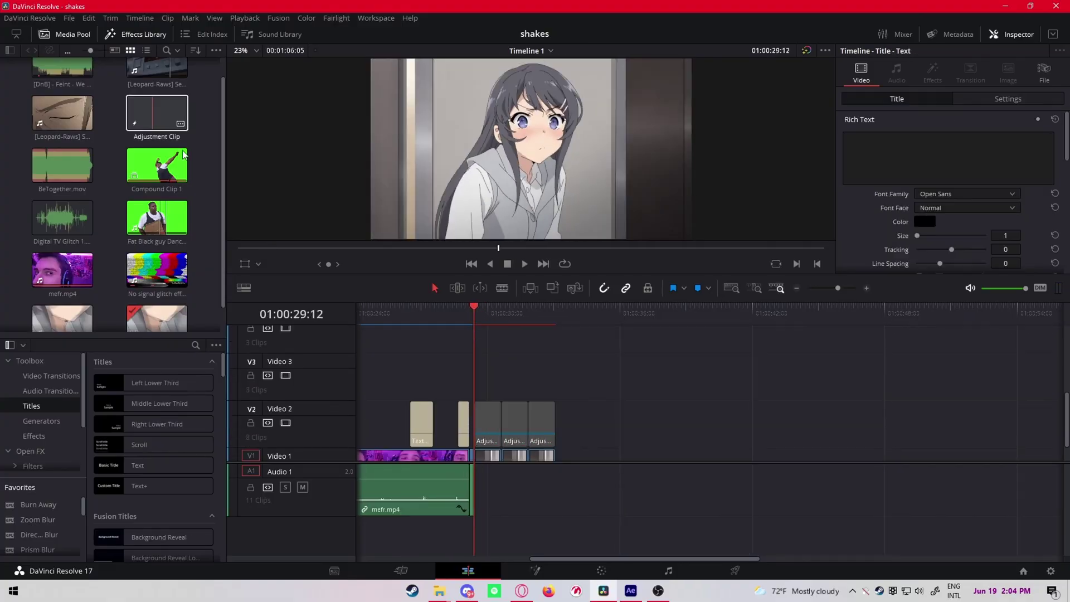
pyautogui.click(799, 333)
pyautogui.click(869, 288)
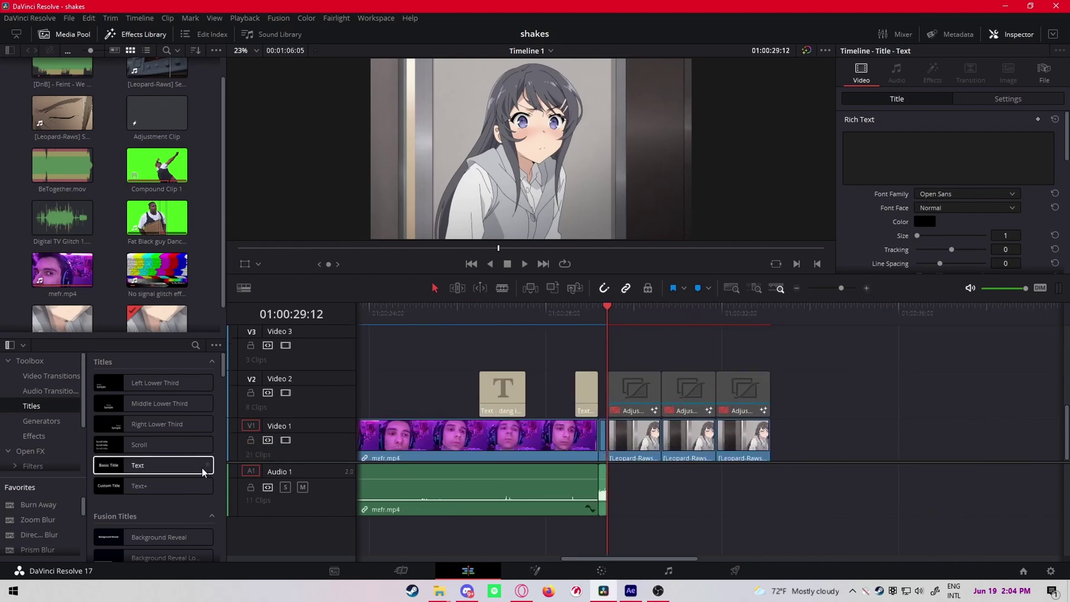
# Drag an Adjustment Clip from the Effects library onto Video 3 at the playhead.
pyautogui.click(33, 436)
pyautogui.moveTo(99, 392); pyautogui.dragTo(622, 370)
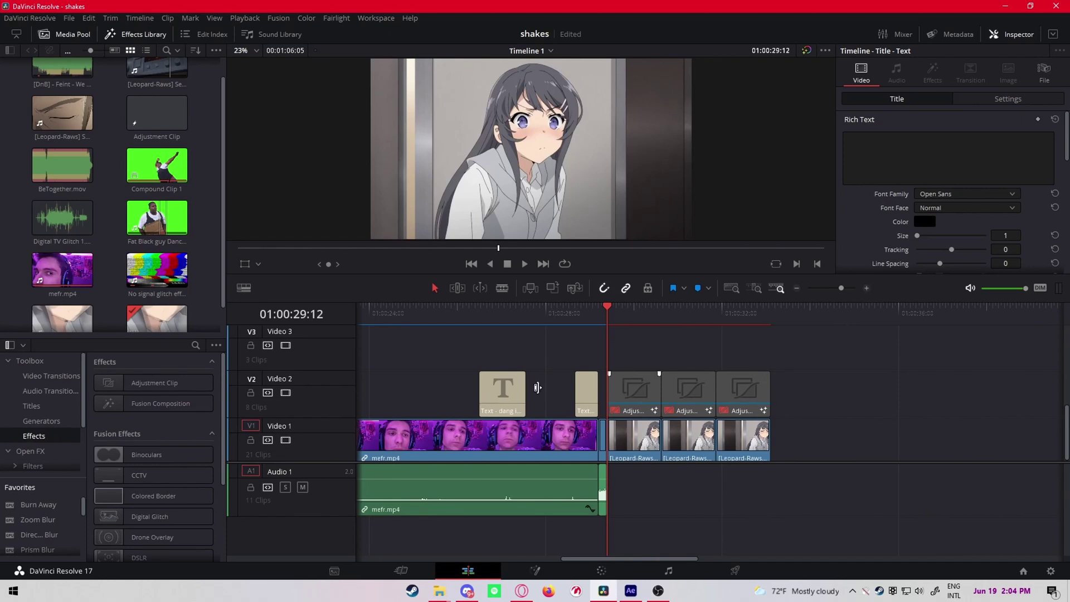
pyautogui.scroll(1, 666, 365)
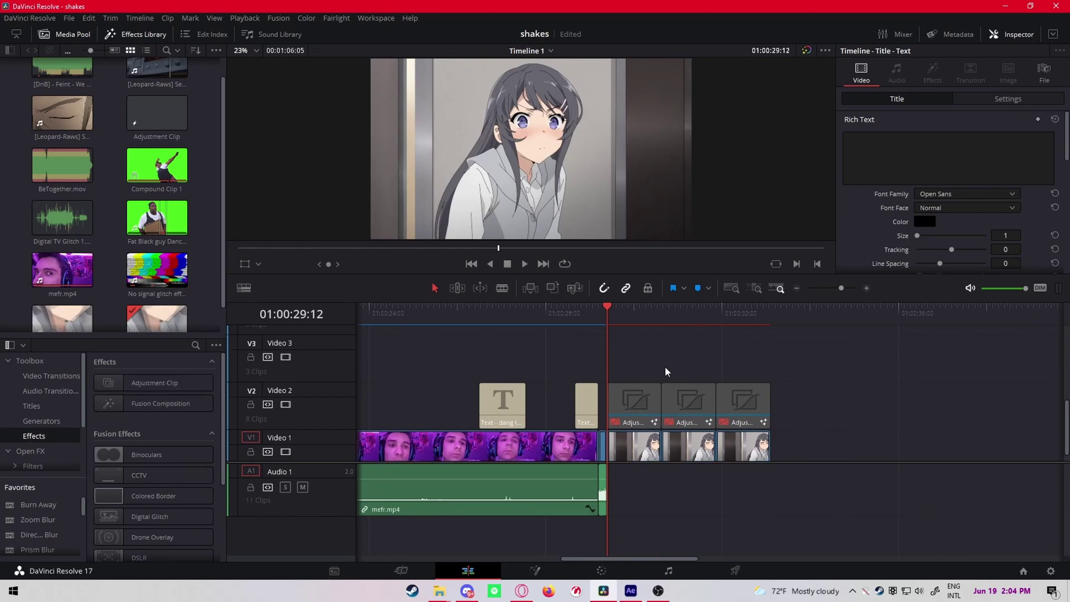
pyautogui.moveTo(666, 367); pyautogui.dragTo(659, 363)
pyautogui.moveTo(159, 384); pyautogui.dragTo(609, 361)
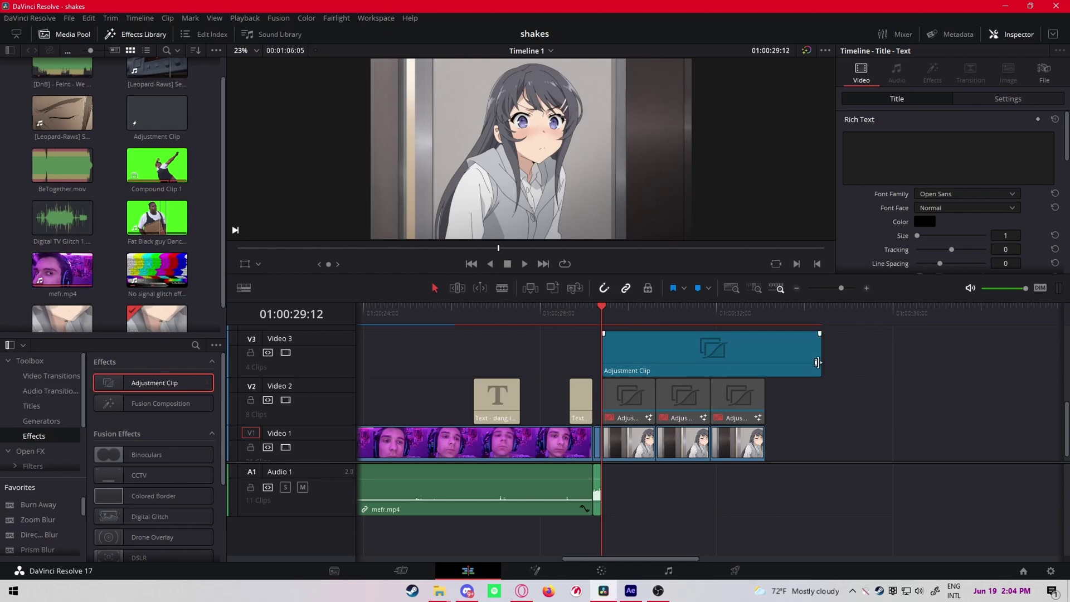
# Trim the Video 3 adjustment clip to one shot and place the pooled adjustment clip there.
pyautogui.moveTo(819, 355); pyautogui.dragTo(105, 194)
pyautogui.click(635, 363)
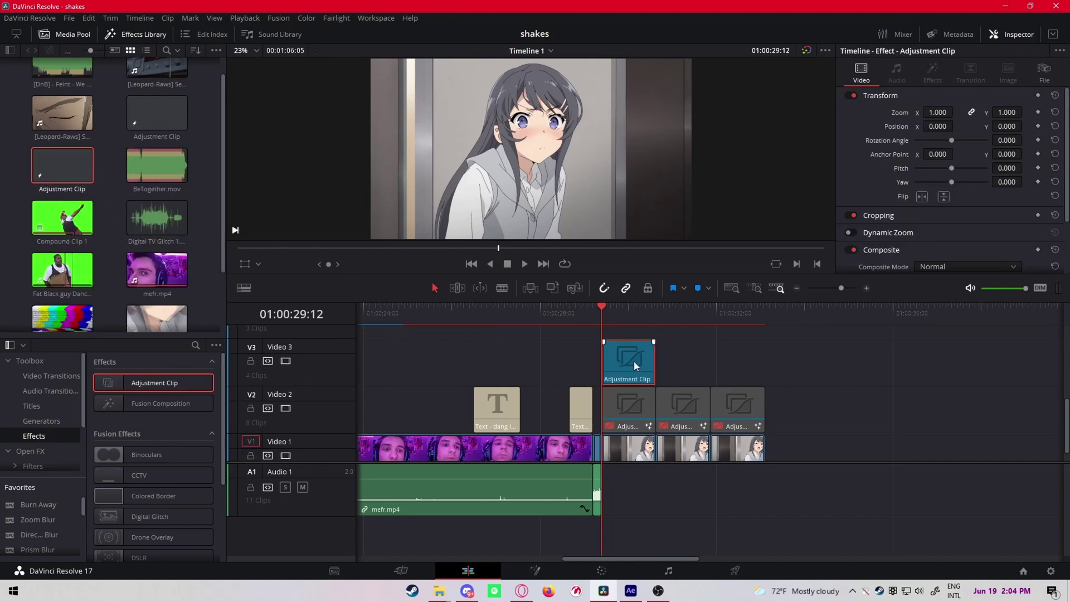
pyautogui.moveTo(36, 172); pyautogui.dragTo(610, 356)
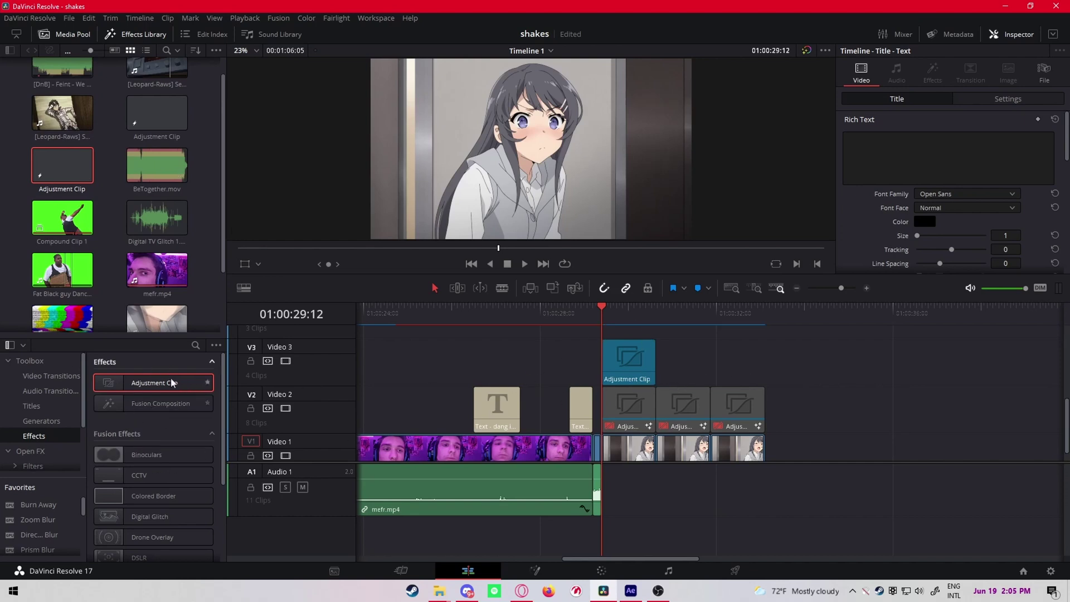
# In Fusion, insert a Transform node between MediaIn and MediaOut.
pyautogui.hotkey('shift', '5')
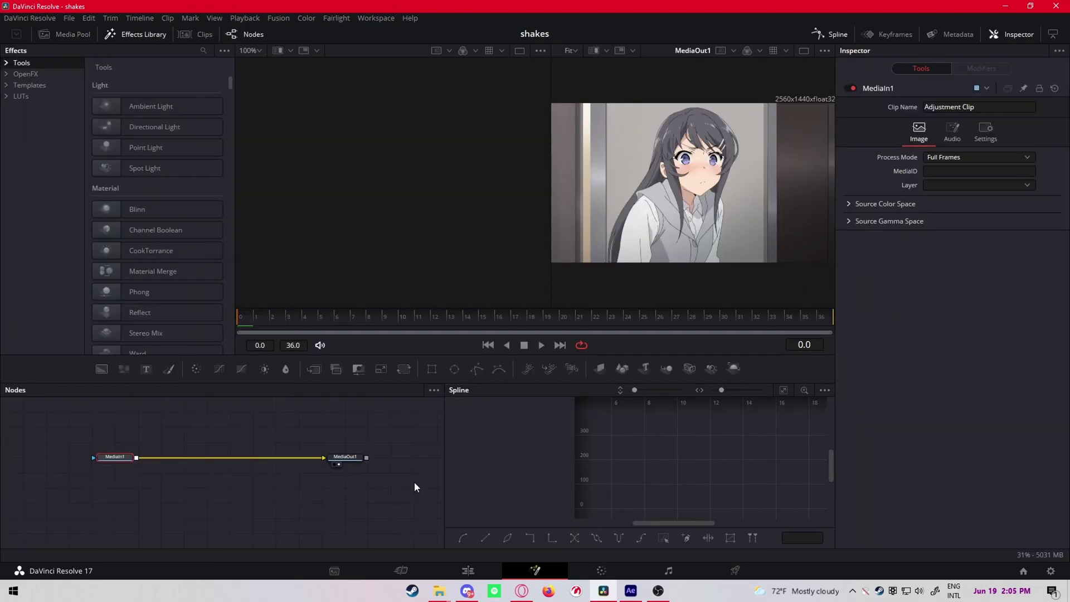
pyautogui.hotkey('ctrl', 'space')
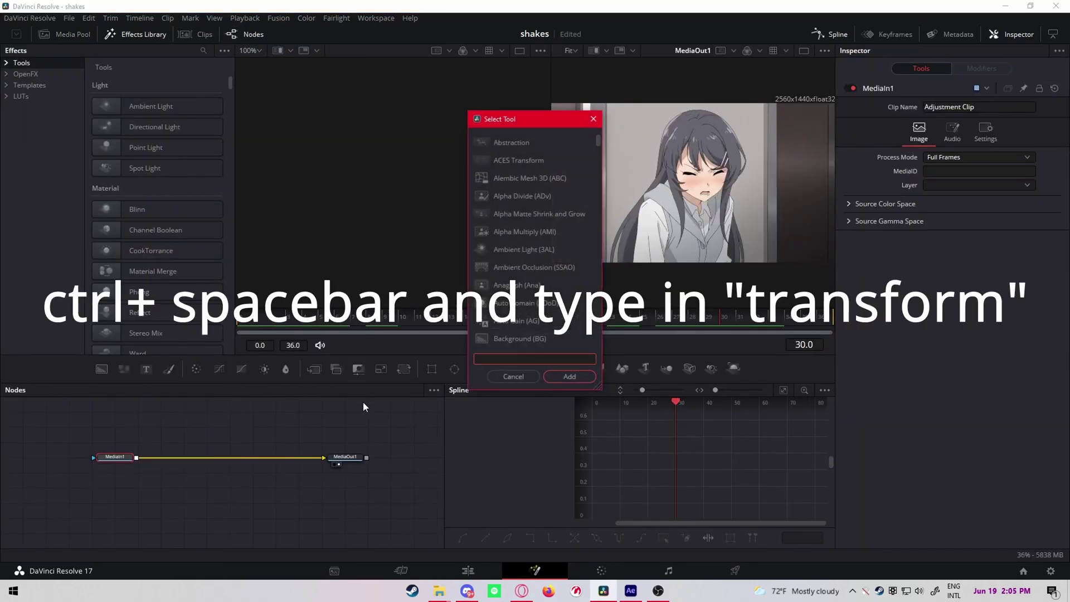
pyautogui.write('tran')
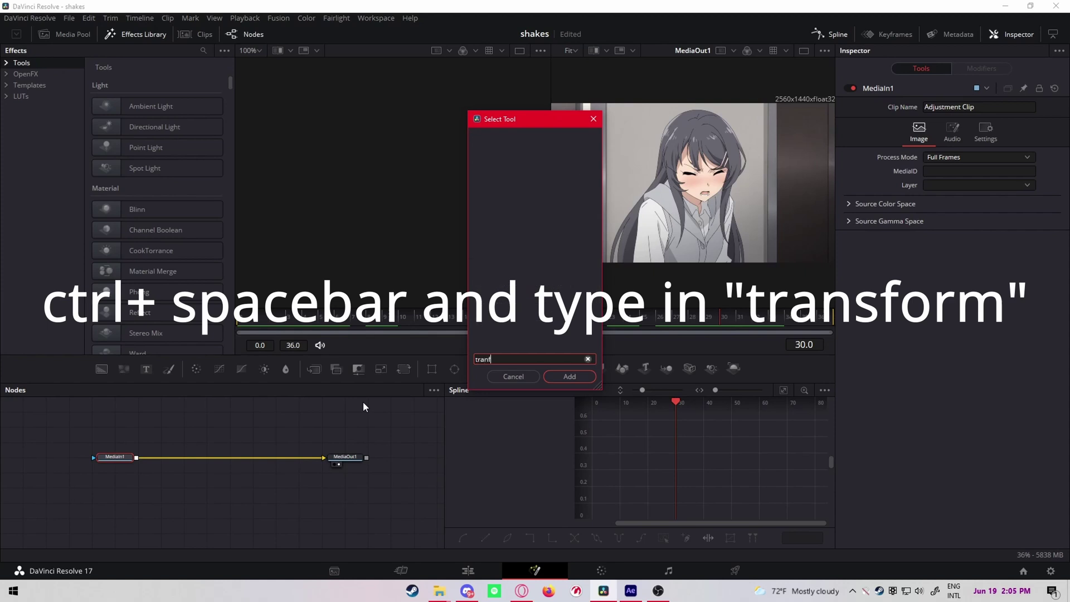
pyautogui.write('sf')
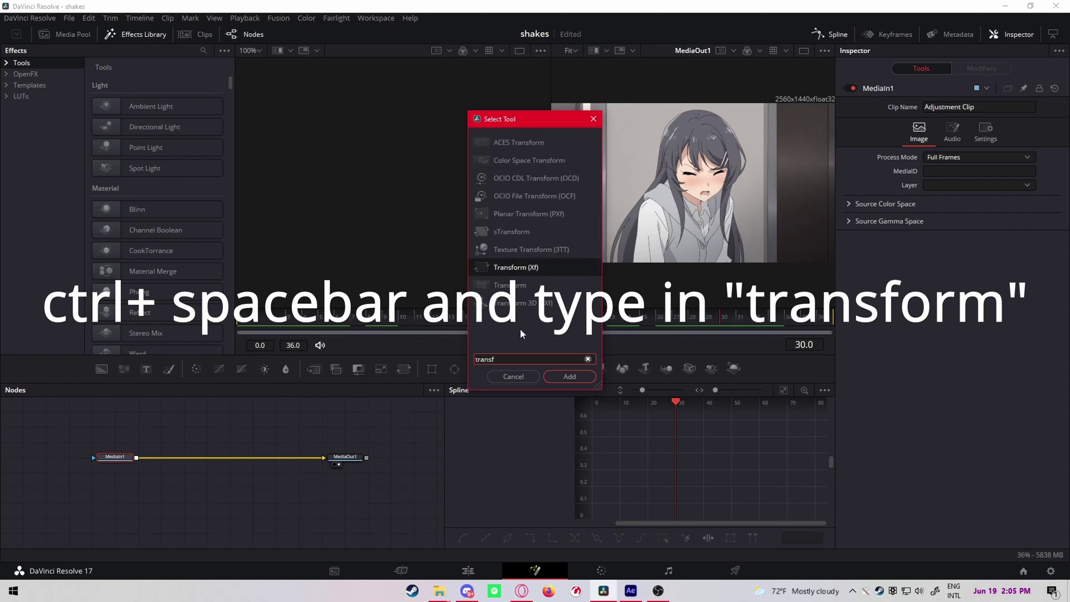
pyautogui.write('orm')
pyautogui.click(506, 285)
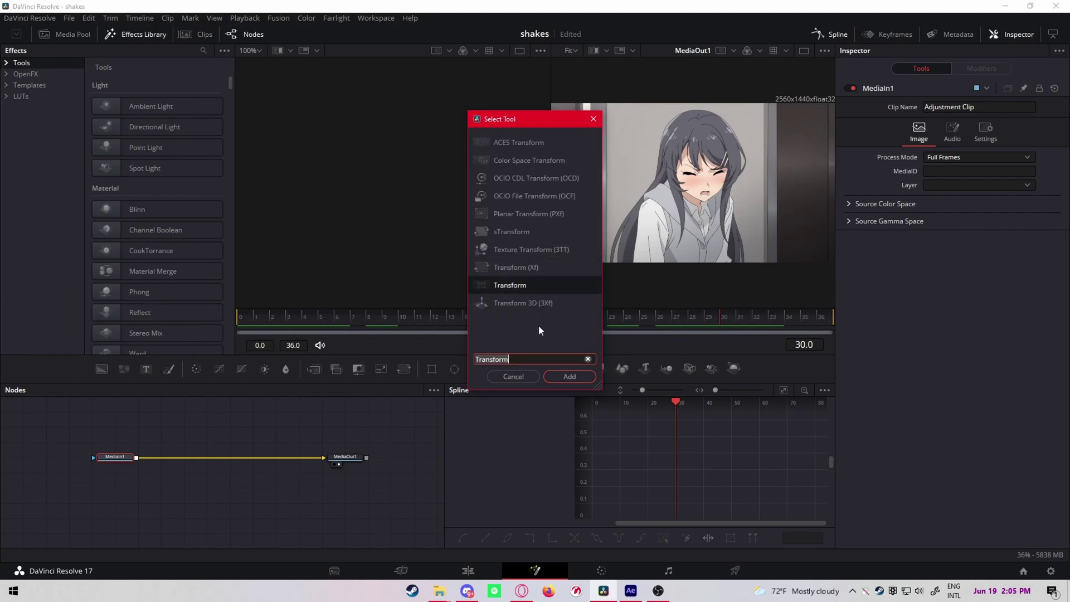
pyautogui.click(571, 375)
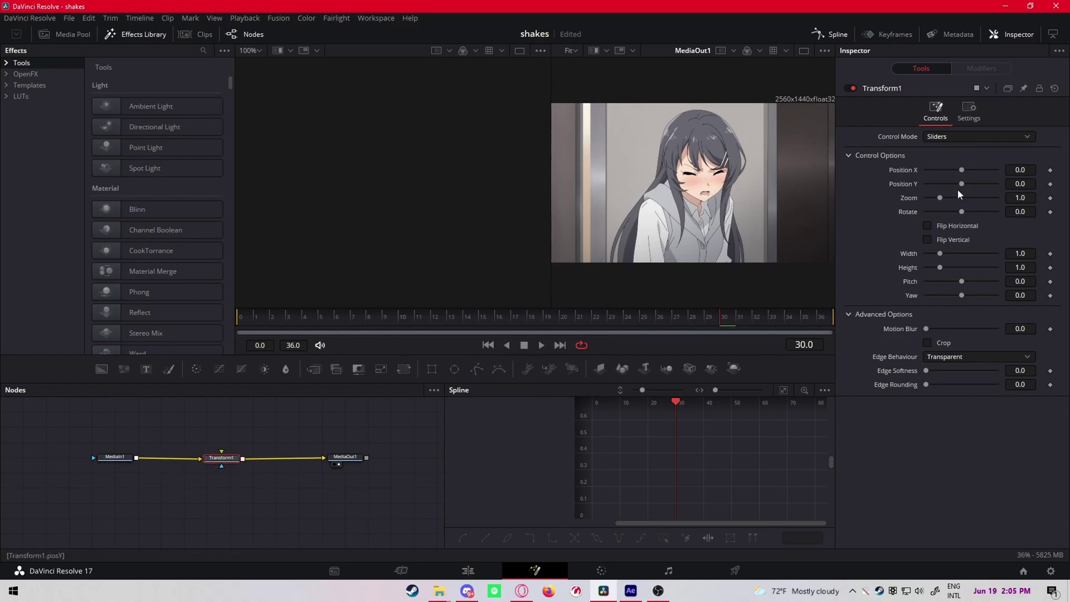
# Keyframe Zoom at 1.0 on frame 30 and 5.0 on frame 0.
pyautogui.click(1050, 198)
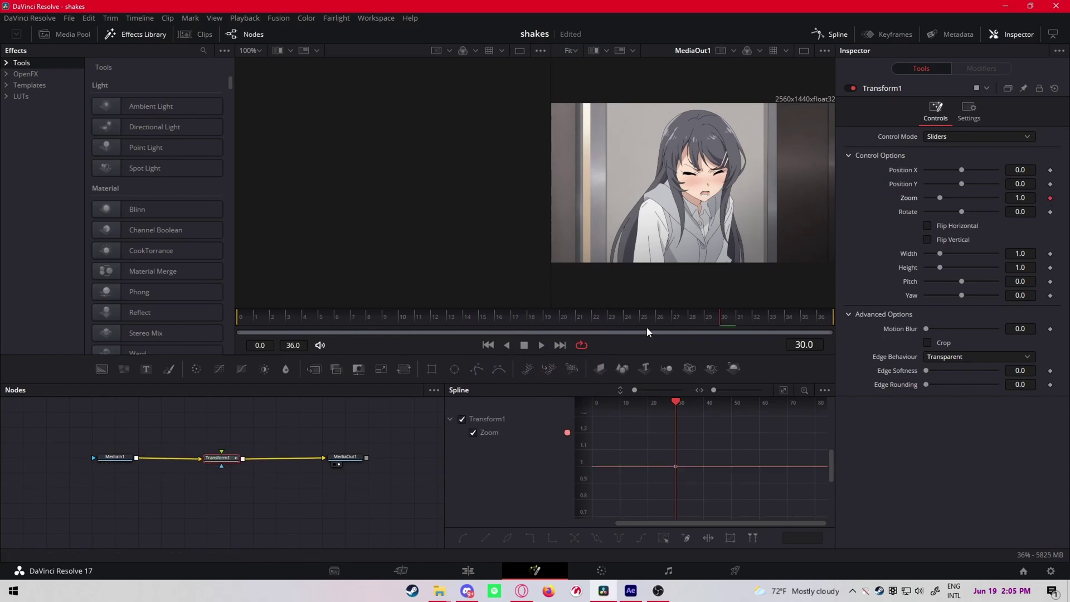
pyautogui.press('Home')
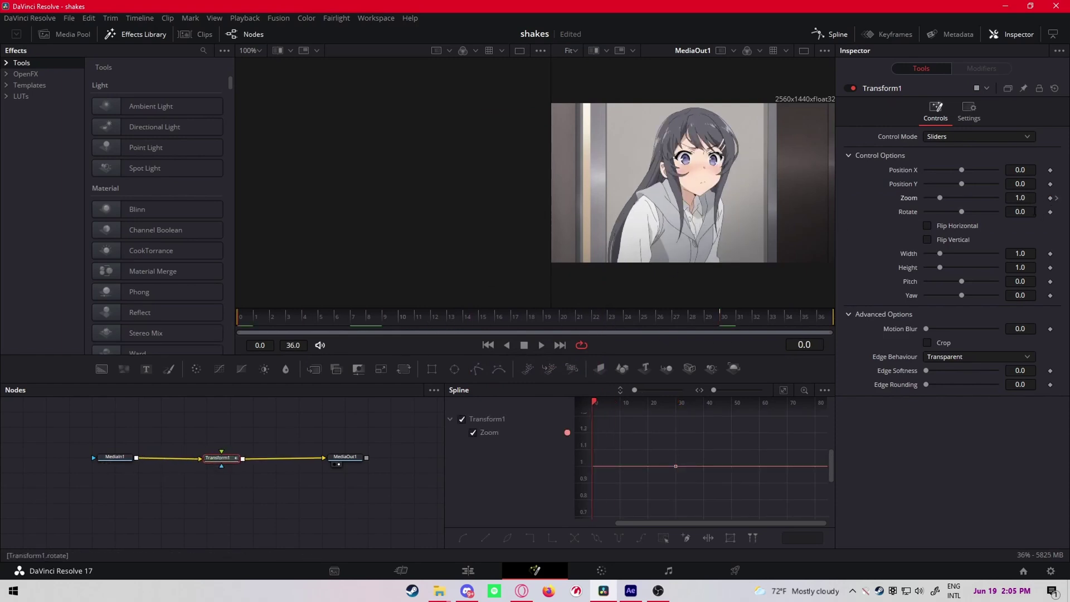
pyautogui.moveTo(948, 198); pyautogui.dragTo(1006, 204)
pyautogui.doubleClick(1029, 198)
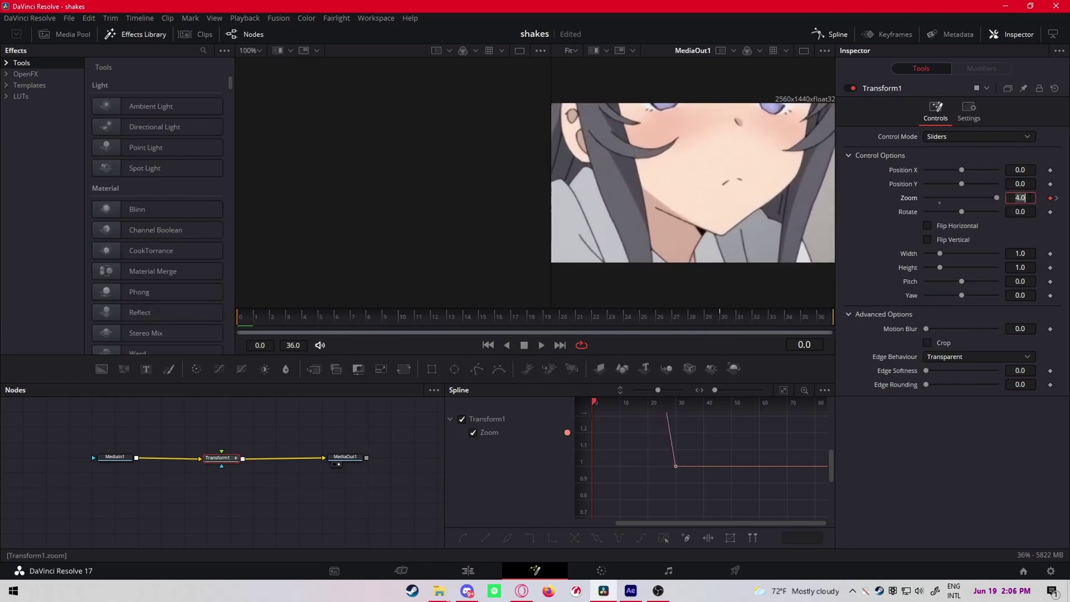
# Enable motion blur on the Transform with Quality 10 and Shutter Angle 300.
pyautogui.click(973, 117)
pyautogui.click(927, 265)
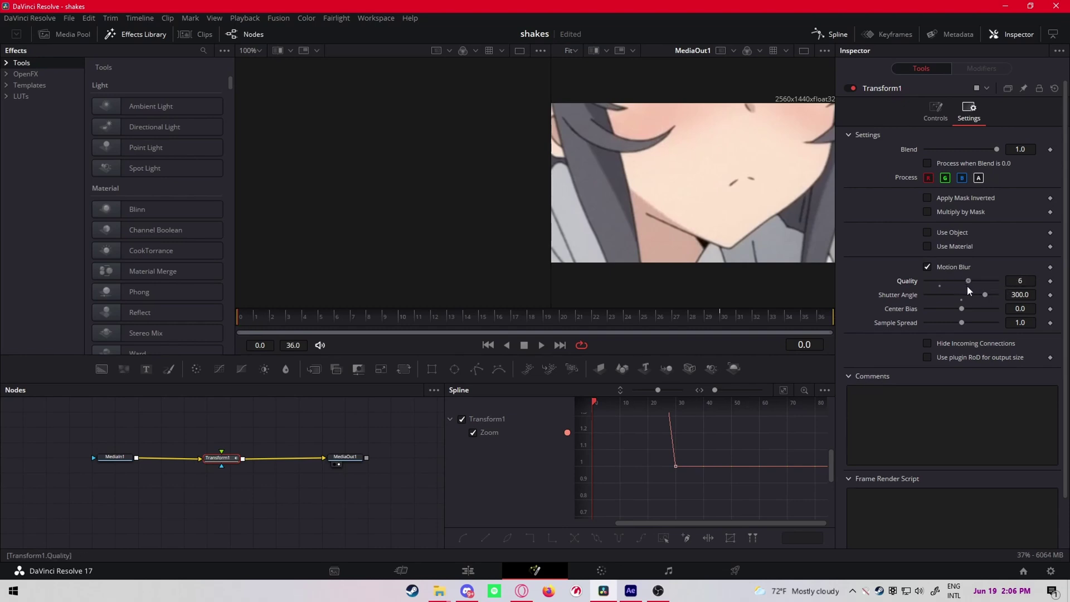
pyautogui.moveTo(958, 286); pyautogui.dragTo(1012, 291)
pyautogui.click(942, 116)
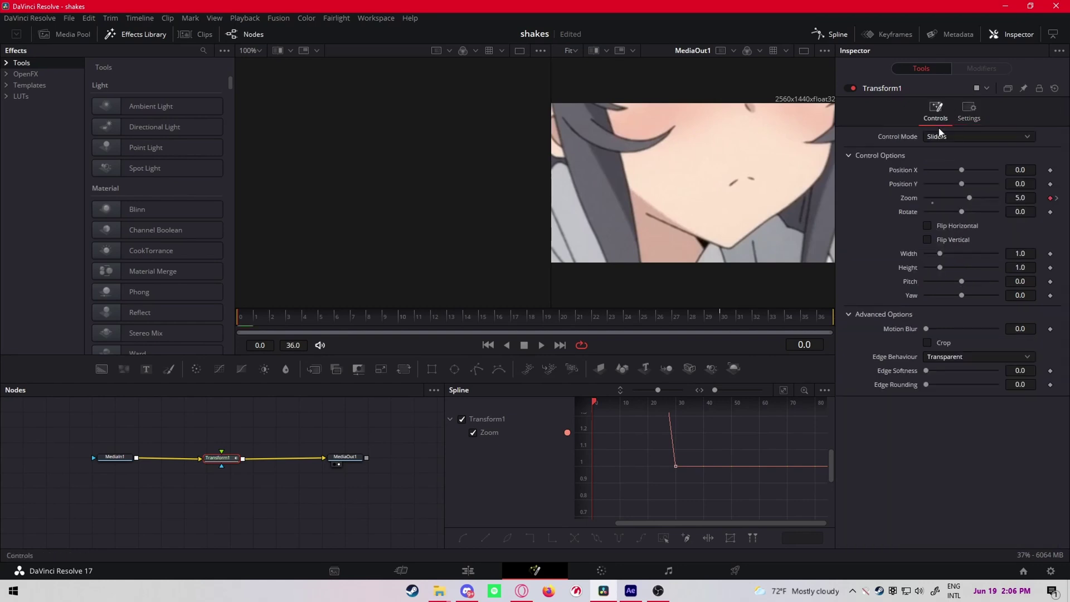
pyautogui.click(831, 34)
pyautogui.moveTo(451, 476); pyautogui.dragTo(554, 483)
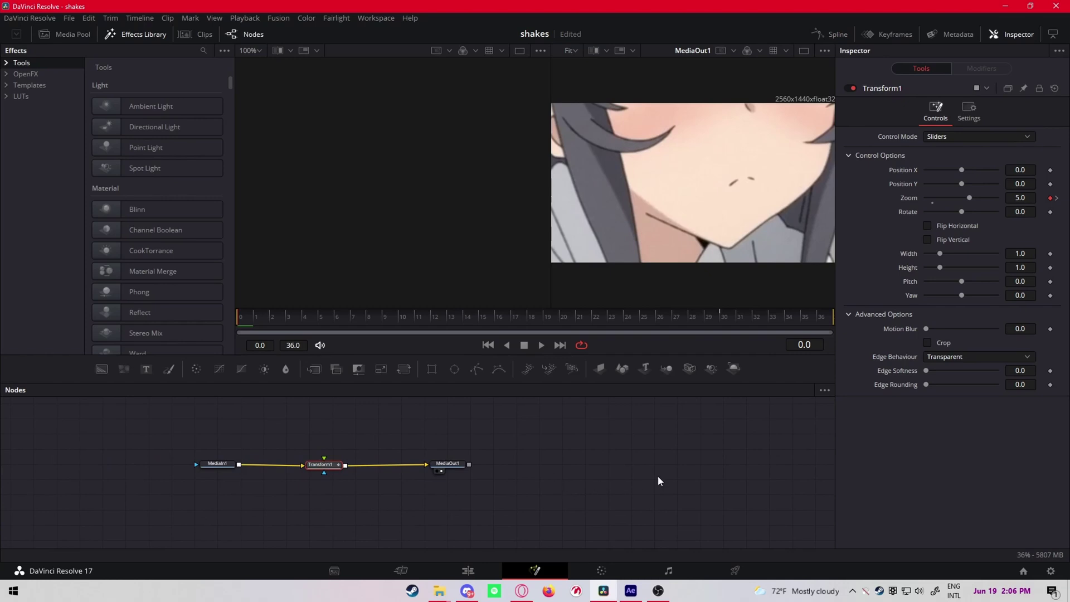
# Smooth both Zoom keyframes and pull the handles so 5.0 drops steeply, easing into 1.0.
pyautogui.click(845, 36)
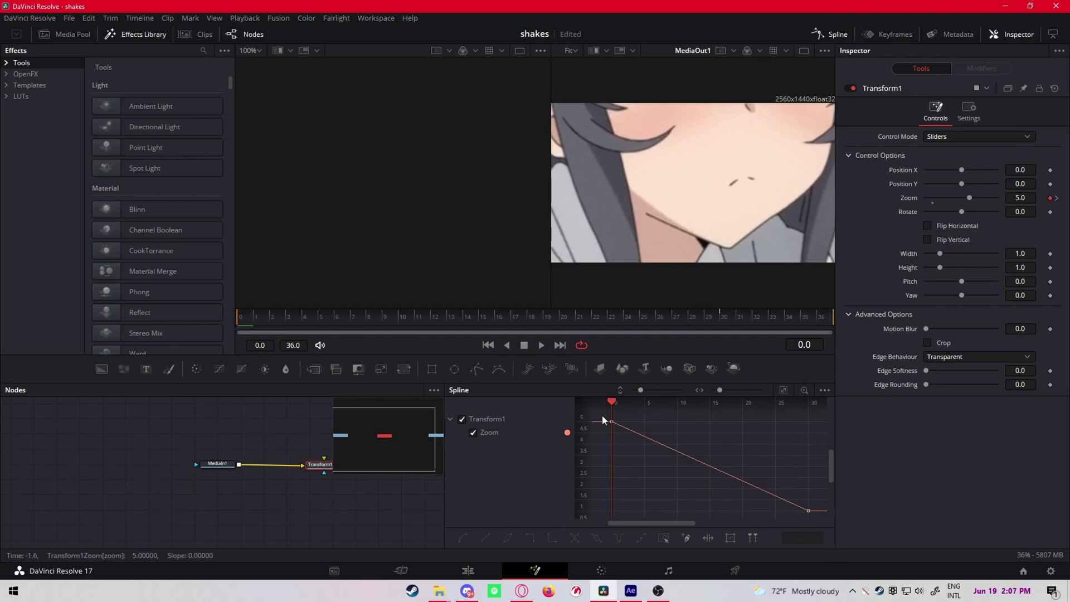
pyautogui.moveTo(602, 415); pyautogui.dragTo(822, 514)
pyautogui.press('s')
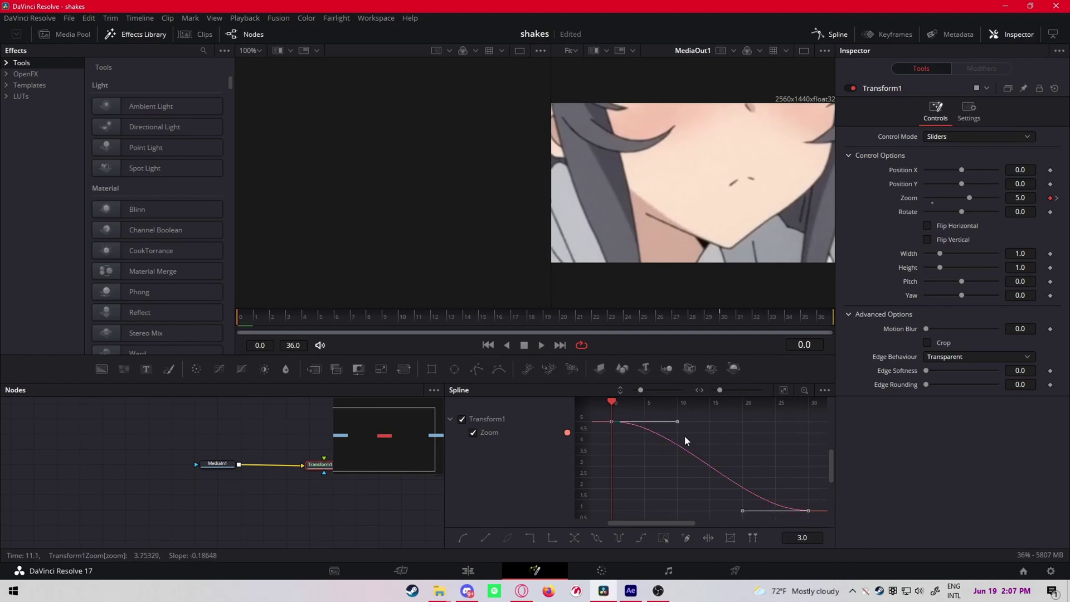
pyautogui.moveTo(677, 427); pyautogui.dragTo(609, 509)
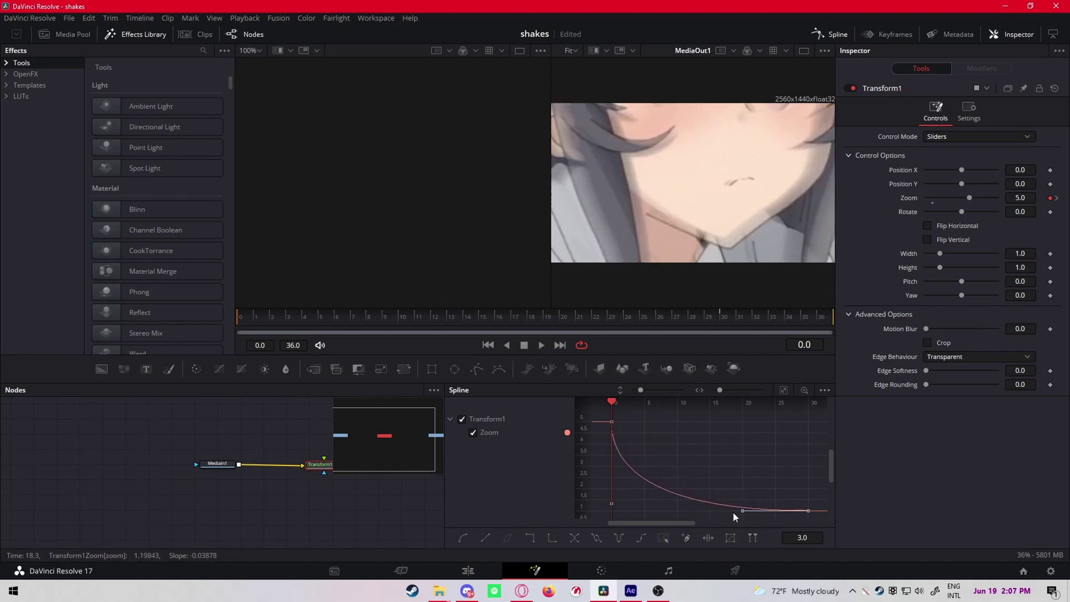
pyautogui.moveTo(742, 510); pyautogui.dragTo(650, 515)
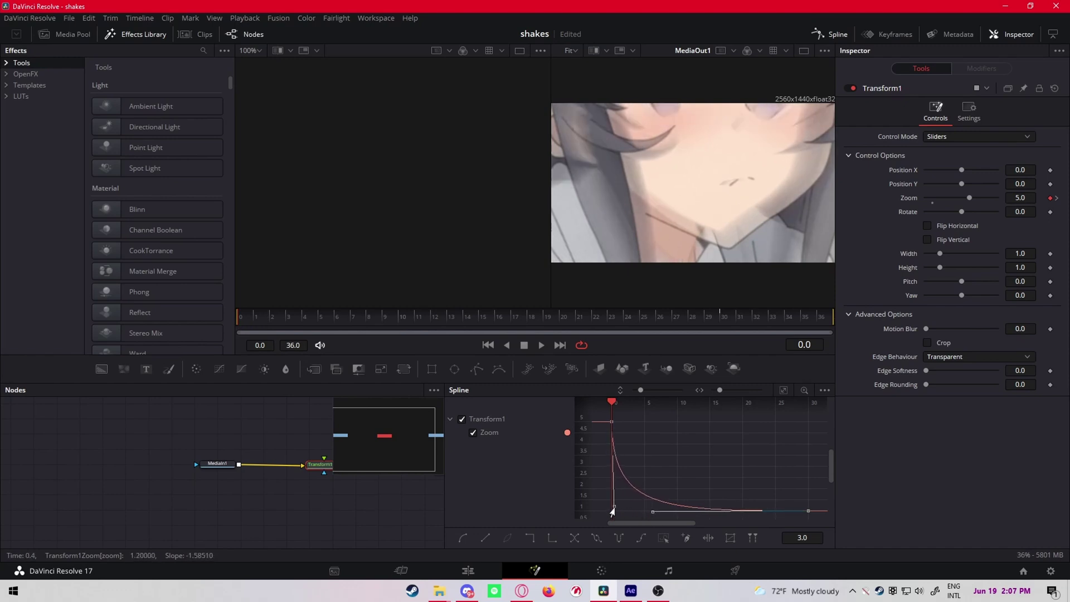
pyautogui.press('space')
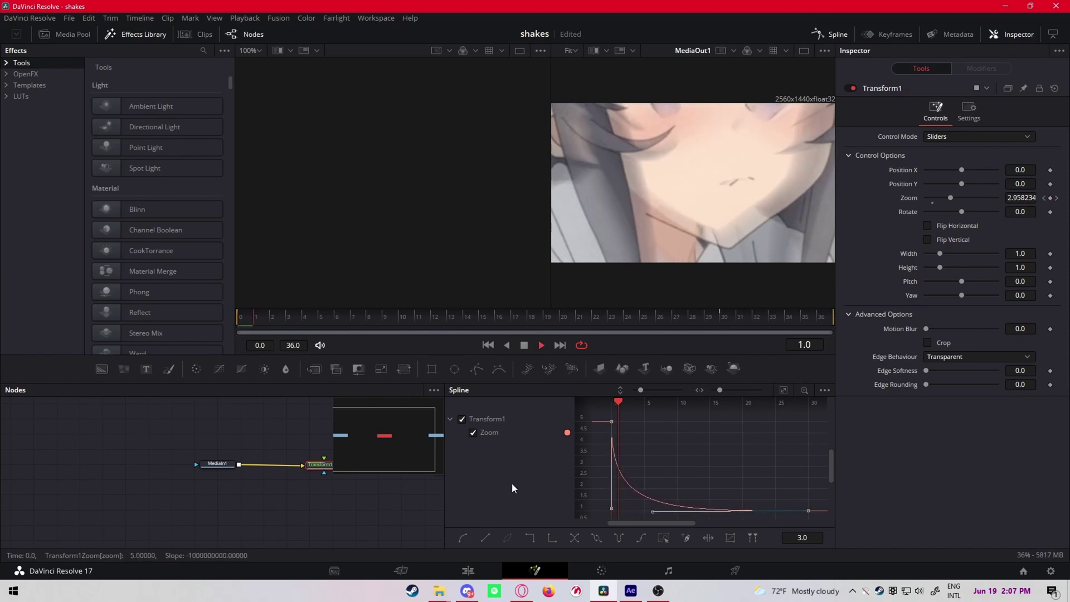
# Stack a Media Pool adjustment clip on Video 4 above the Video 3 clip and open it in Fusion.
pyautogui.hotkey('shift', '4')
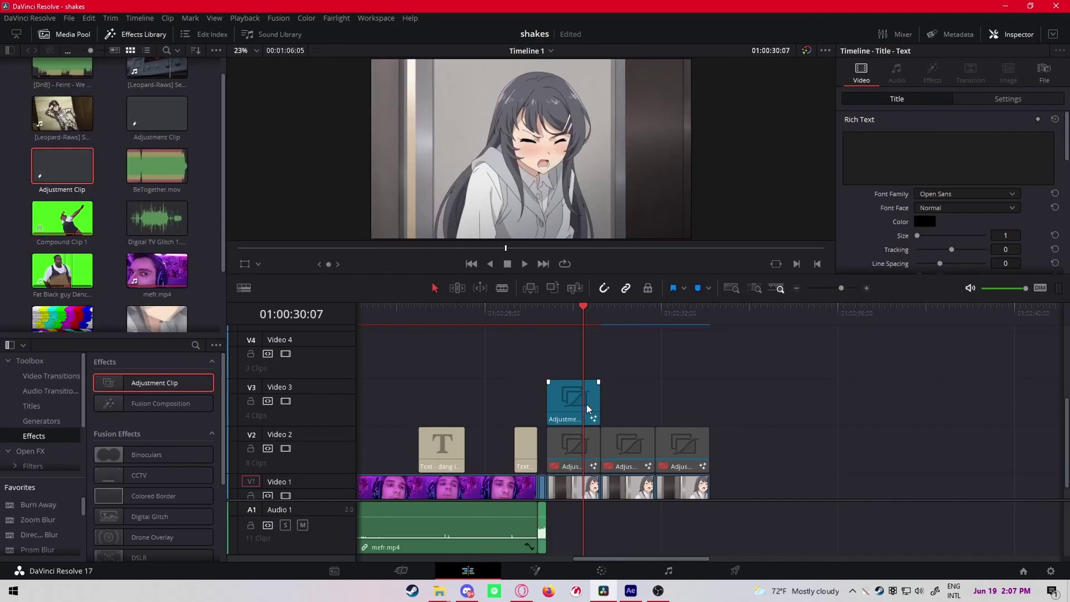
pyautogui.moveTo(62, 169); pyautogui.dragTo(549, 365)
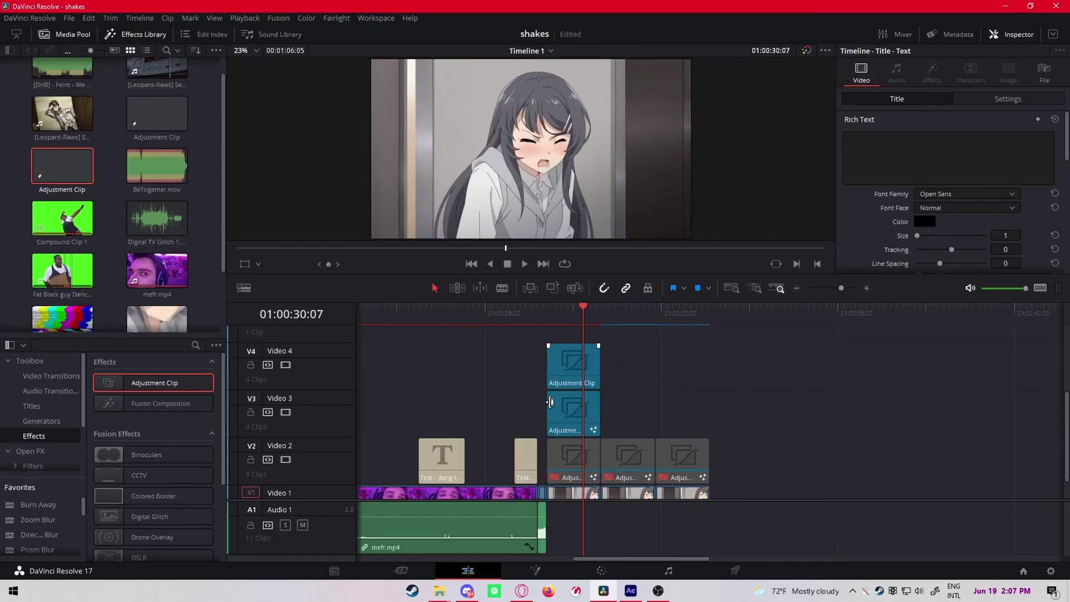
pyautogui.click(536, 571)
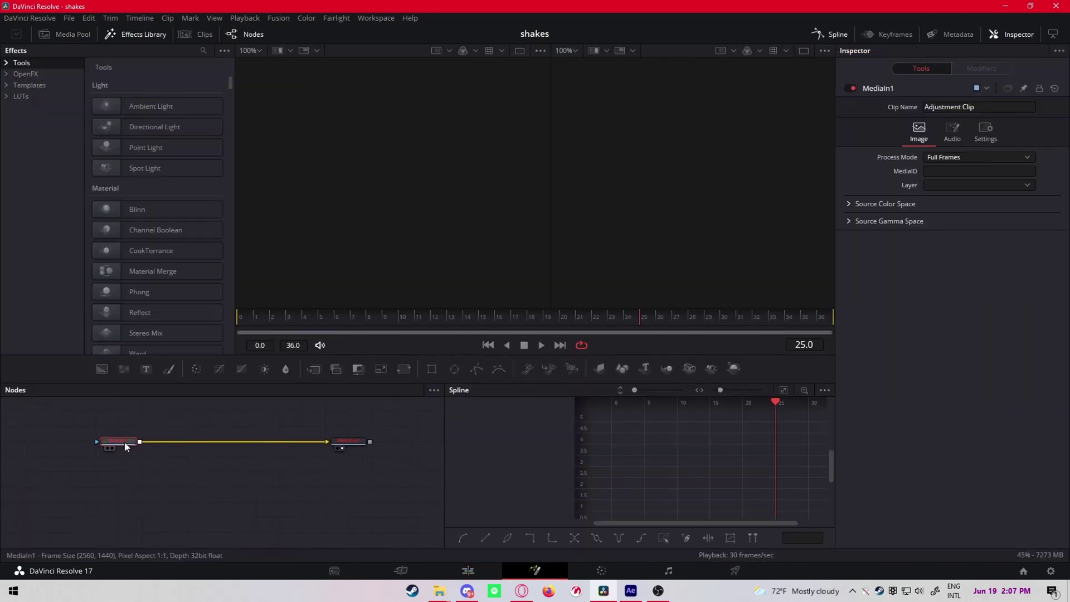
# Add a Transform node to the clip's Fusion graph via the tool search.
pyautogui.hotkey('shift', 'space')
pyautogui.write('transfo')
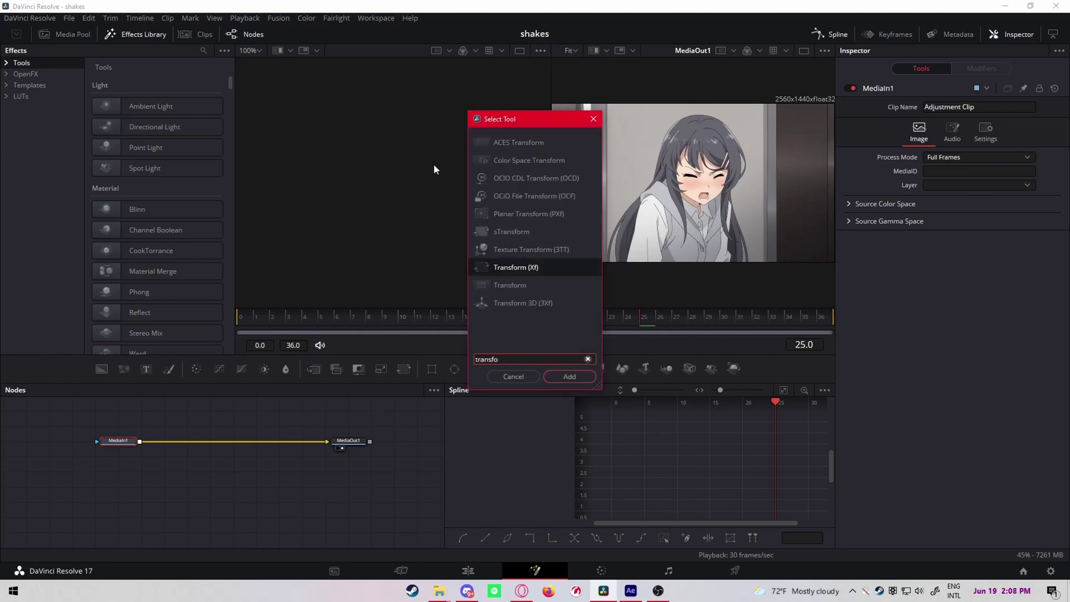
pyautogui.write('rm')
pyautogui.click(574, 377)
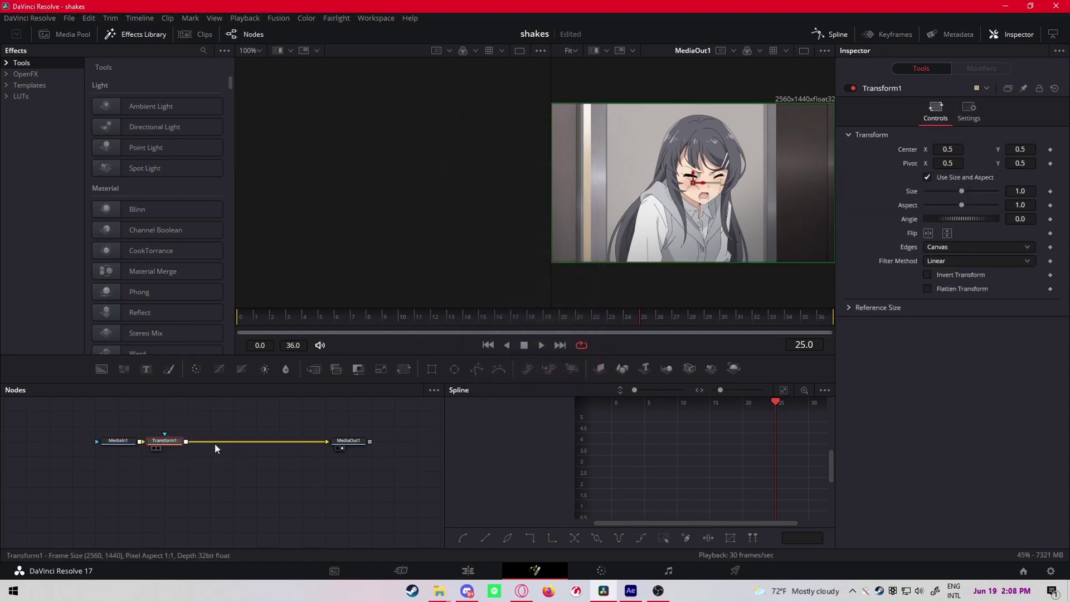
# Set a starting Zoom keyframe of 1.0 at frame 6.
pyautogui.press('Delete')
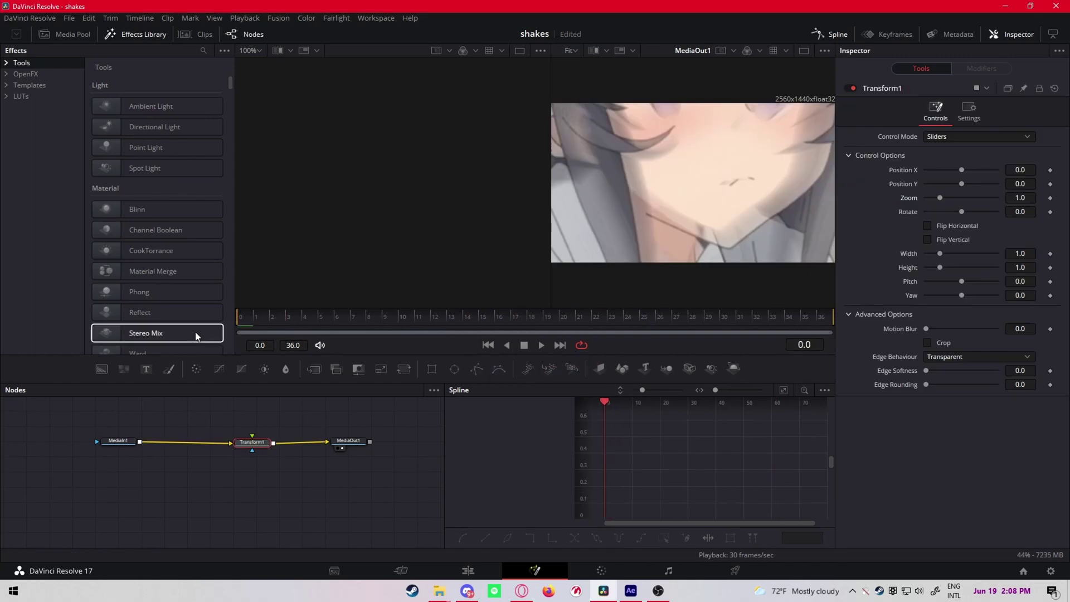
pyautogui.moveTo(366, 322); pyautogui.dragTo(336, 325)
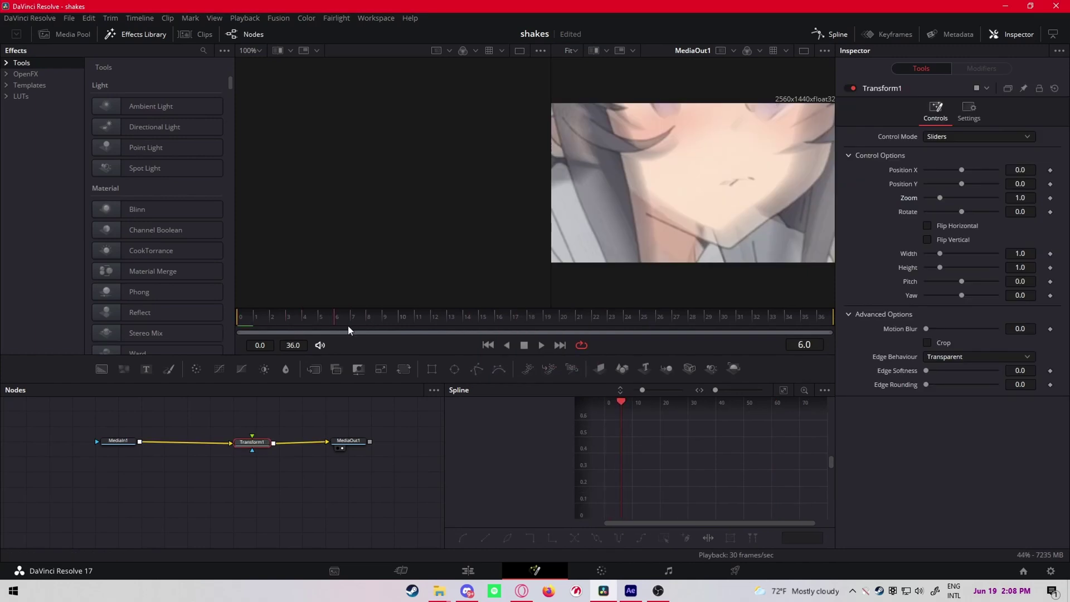
pyautogui.click(1050, 197)
# Set the ending Zoom keyframe to 5.0 at frame 37.
pyautogui.click(821, 316)
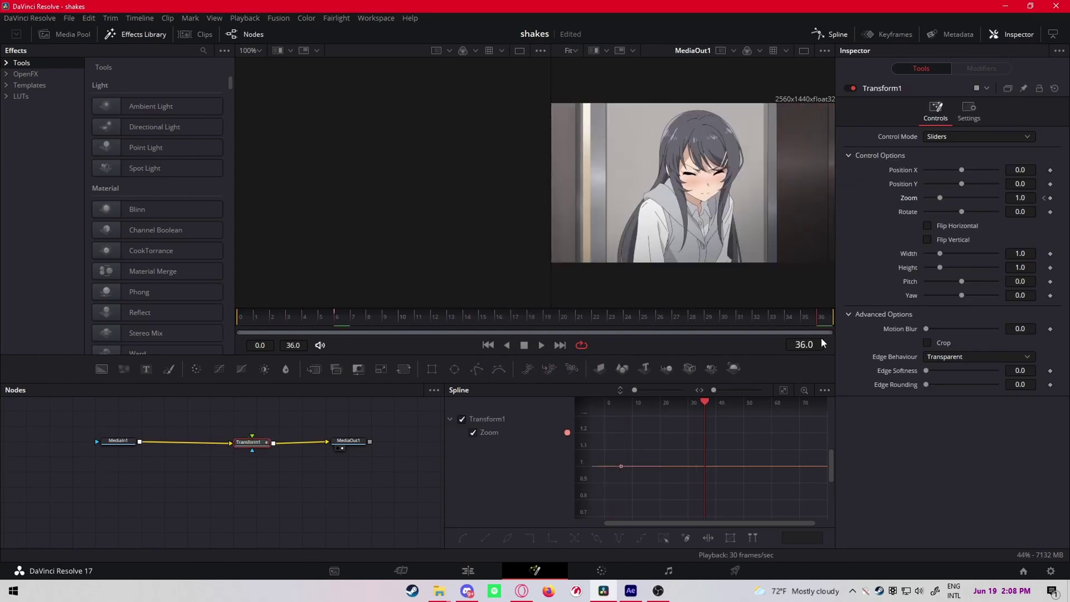
pyautogui.press('Right')
pyautogui.press('Left')
pyautogui.click(832, 318)
pyautogui.moveTo(831, 324); pyautogui.dragTo(824, 334)
pyautogui.click(830, 320)
pyautogui.click(826, 317)
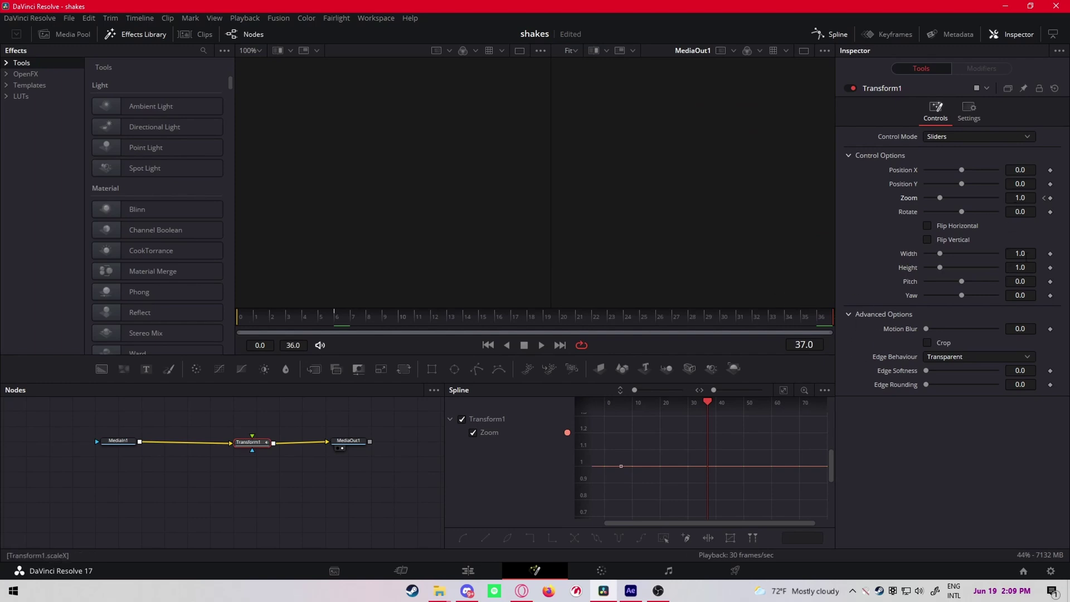
pyautogui.click(1031, 197)
pyautogui.write('5')
pyautogui.press('Return')
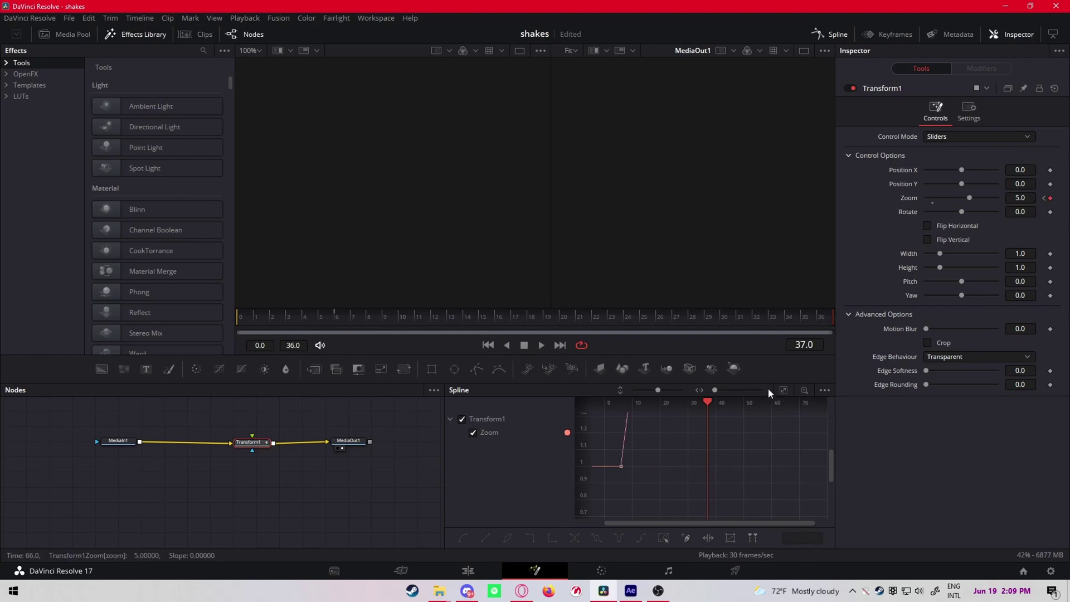
# Smooth both Zoom keyframes and drag the handles into a late, sharp ease-in toward 5.0.
pyautogui.click(783, 390)
pyautogui.moveTo(821, 514); pyautogui.dragTo(575, 421)
pyautogui.press('s')
pyautogui.moveTo(742, 422); pyautogui.dragTo(808, 478)
pyautogui.click(784, 394)
pyautogui.click(677, 513)
pyautogui.moveTo(604, 422); pyautogui.dragTo(810, 515)
pyautogui.moveTo(678, 514); pyautogui.dragTo(772, 514)
# Preview the zoom transition on the Edit page and select the Video 4 adjustment clip.
pyautogui.click(239, 319)
pyautogui.click(467, 571)
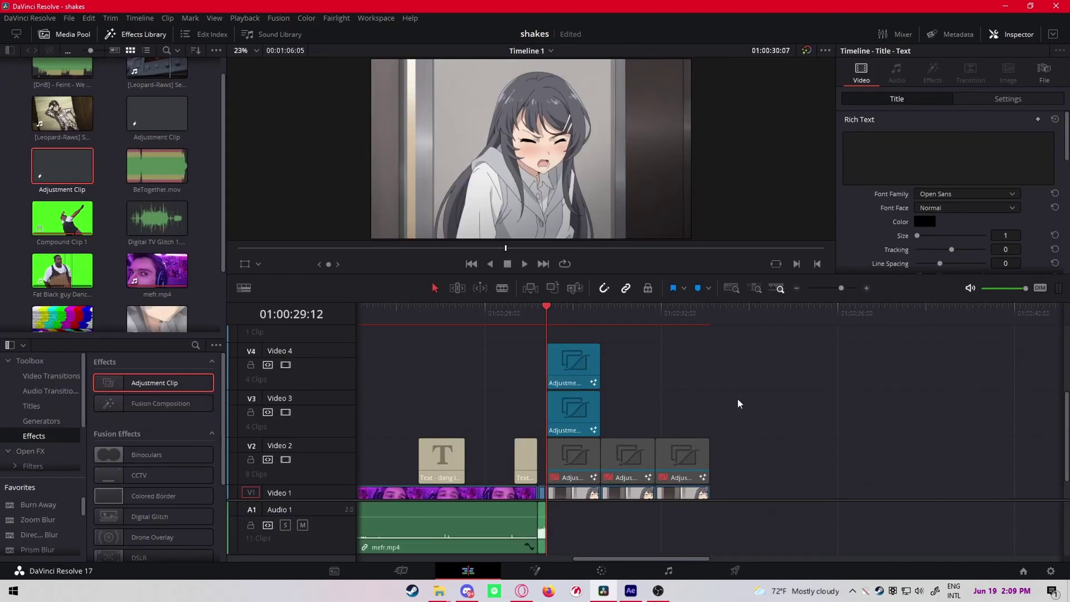
pyautogui.press('space')
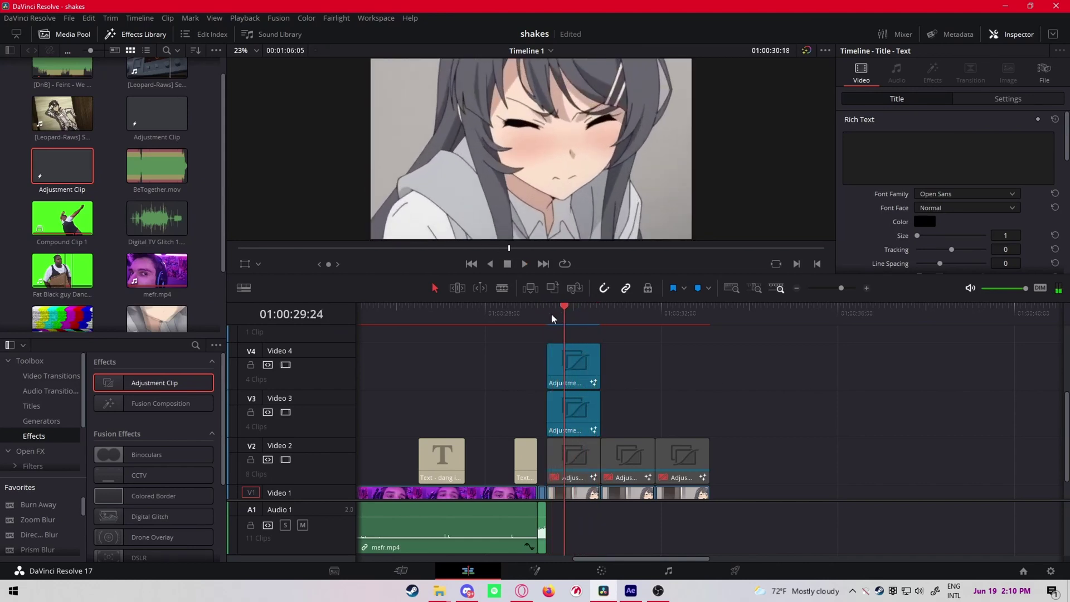
pyautogui.click(547, 314)
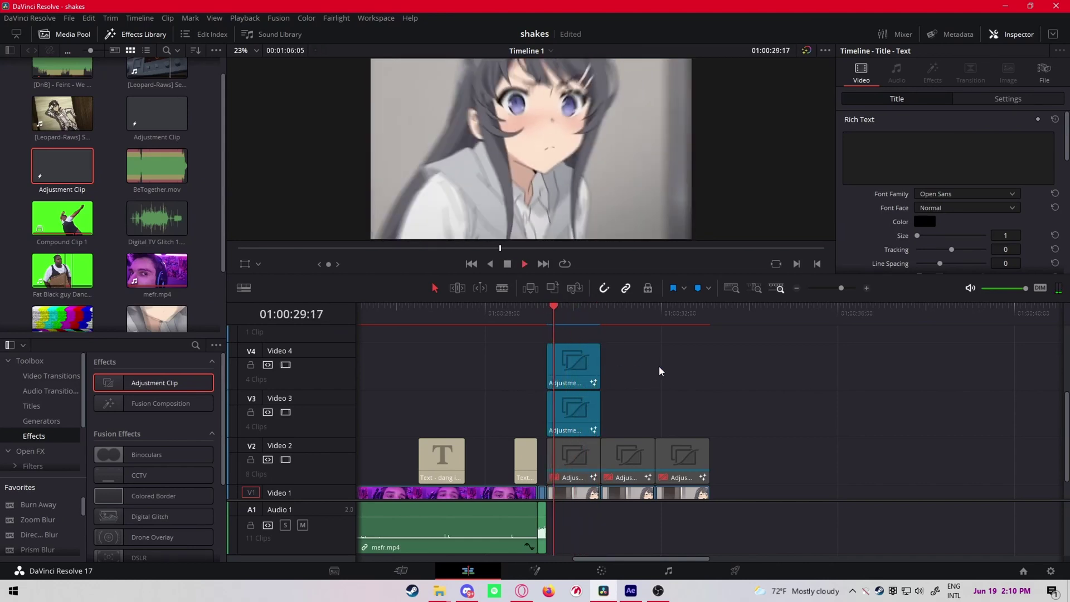
pyautogui.click(584, 364)
pyautogui.press('space')
# Turn on Transform1 motion blur with Quality 10 and Shutter Angle 300, then return to Edit.
pyautogui.click(535, 570)
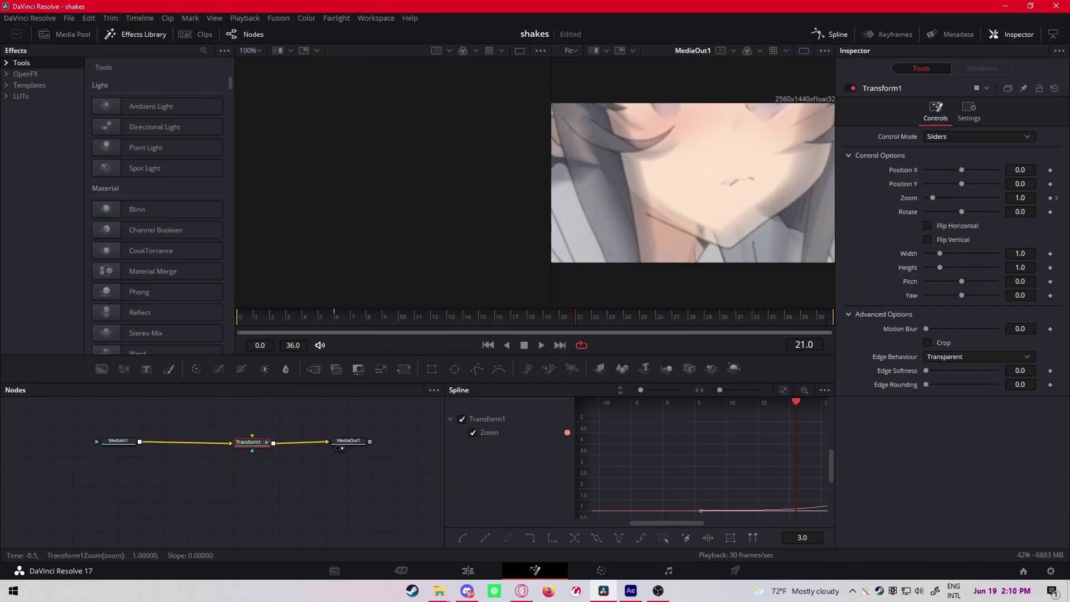
pyautogui.click(969, 109)
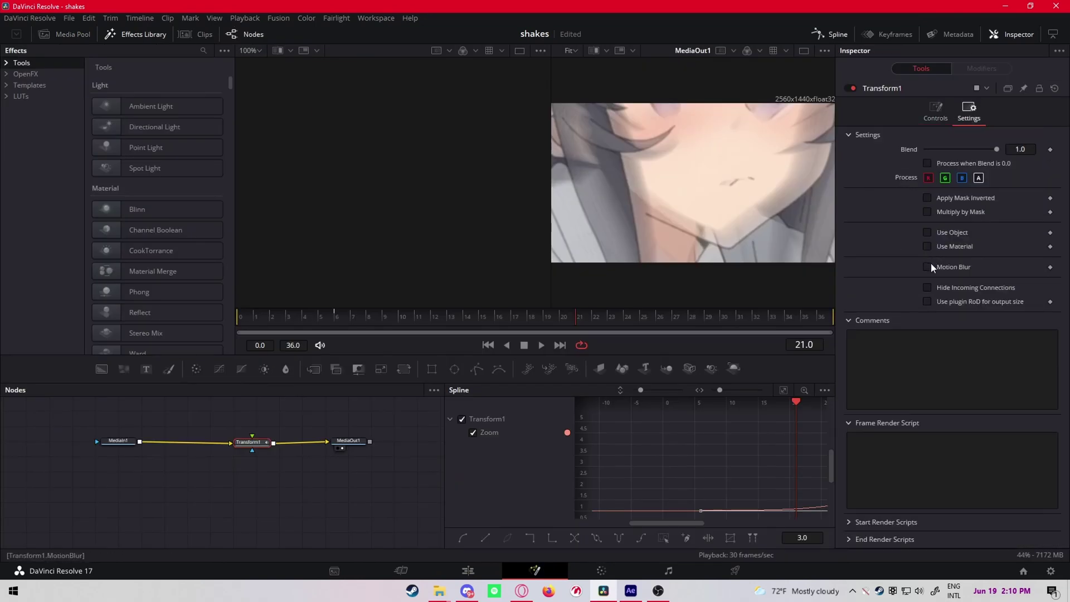
pyautogui.click(928, 267)
pyautogui.moveTo(937, 283); pyautogui.dragTo(1037, 286)
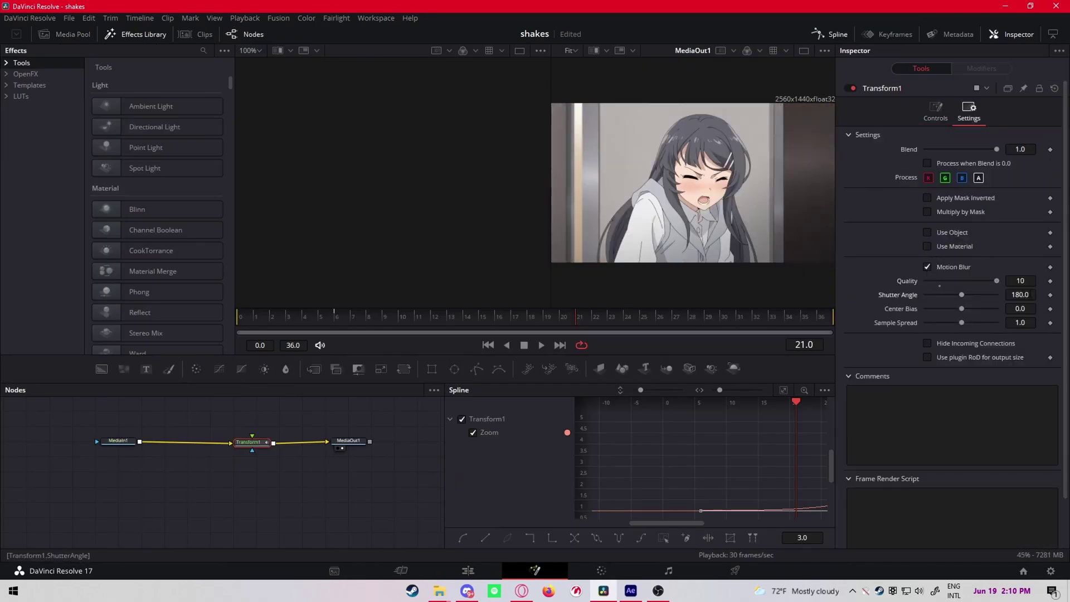
pyautogui.click(1020, 295)
pyautogui.write('300')
pyautogui.press('Tab')
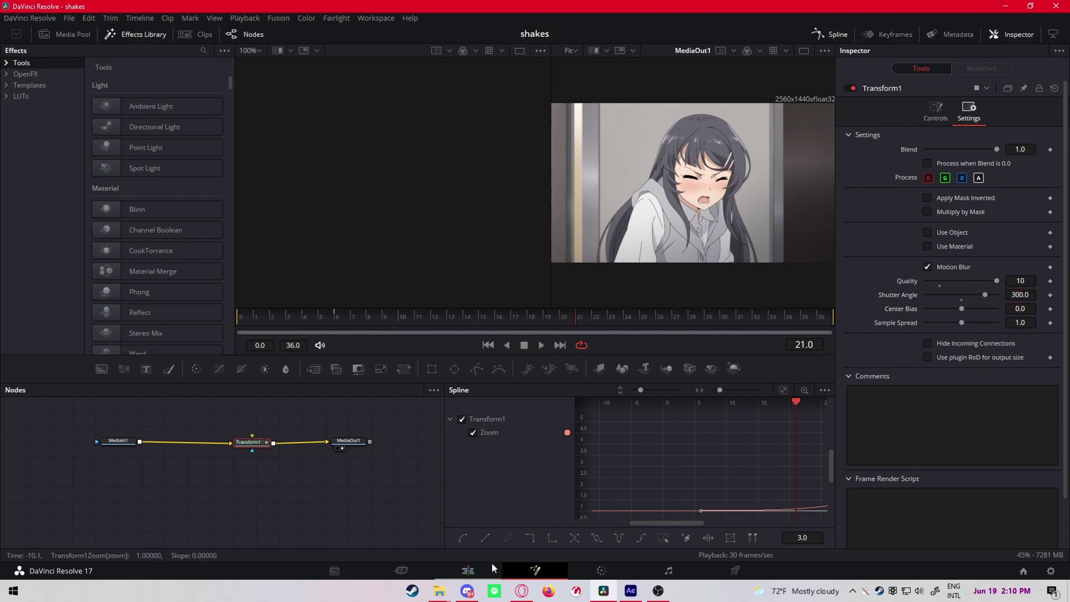
pyautogui.click(469, 570)
# Drop a Media Pool adjustment clip on Video 3 at the transition point and open it in Fusion.
pyautogui.click(549, 306)
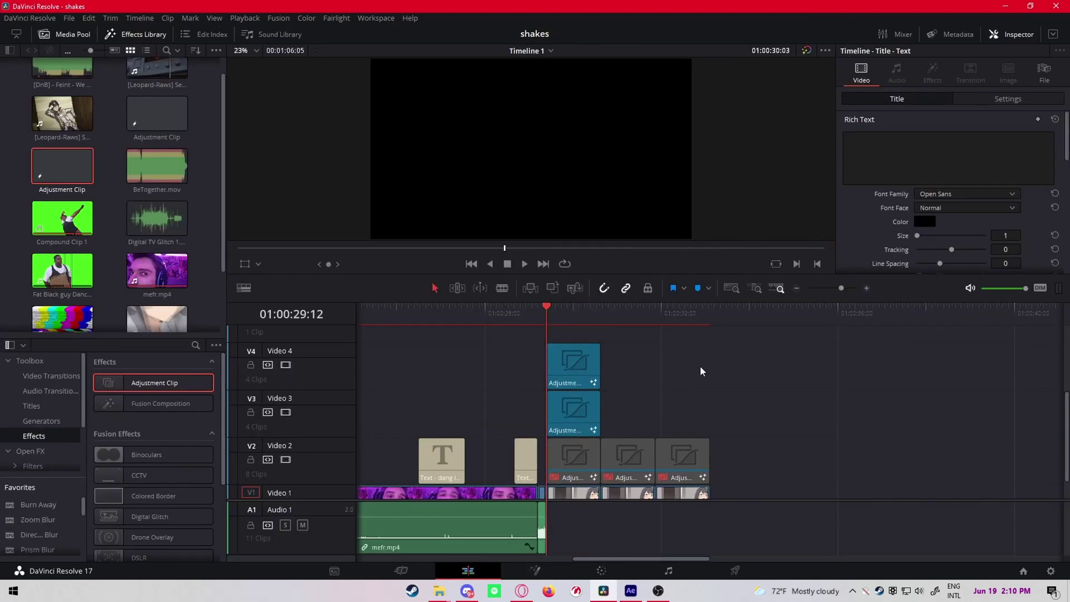
pyautogui.moveTo(63, 166); pyautogui.dragTo(601, 416)
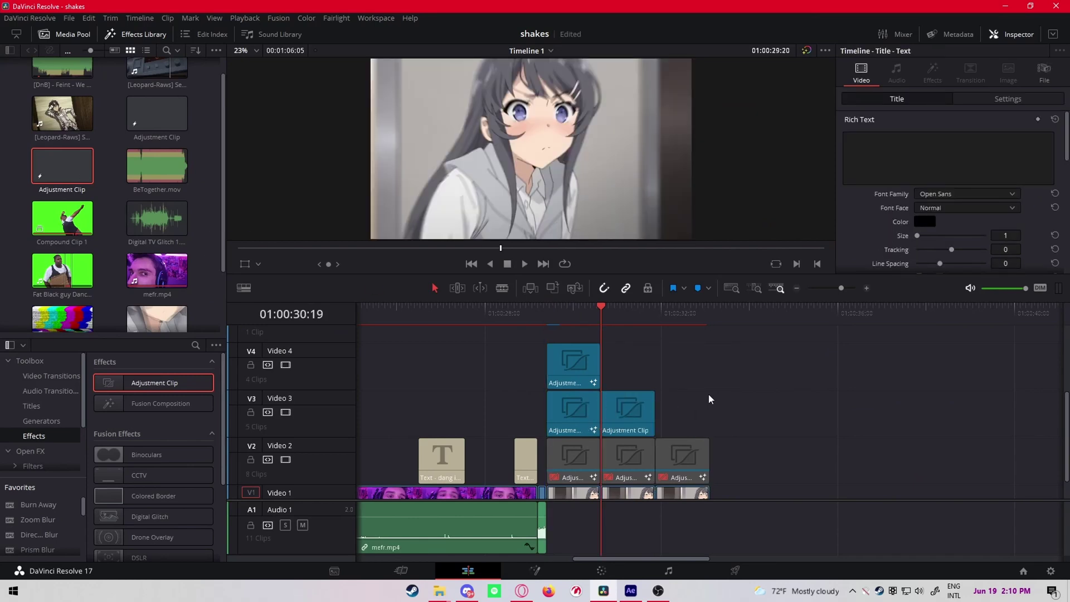
pyautogui.scroll(-2, 708, 394)
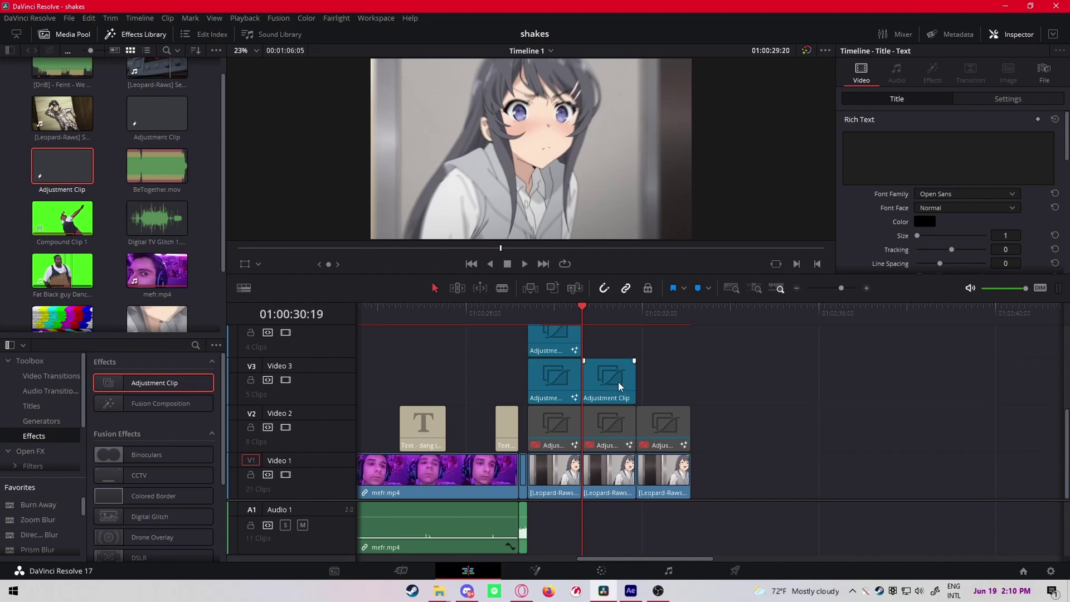
pyautogui.hotkey('shift', '5')
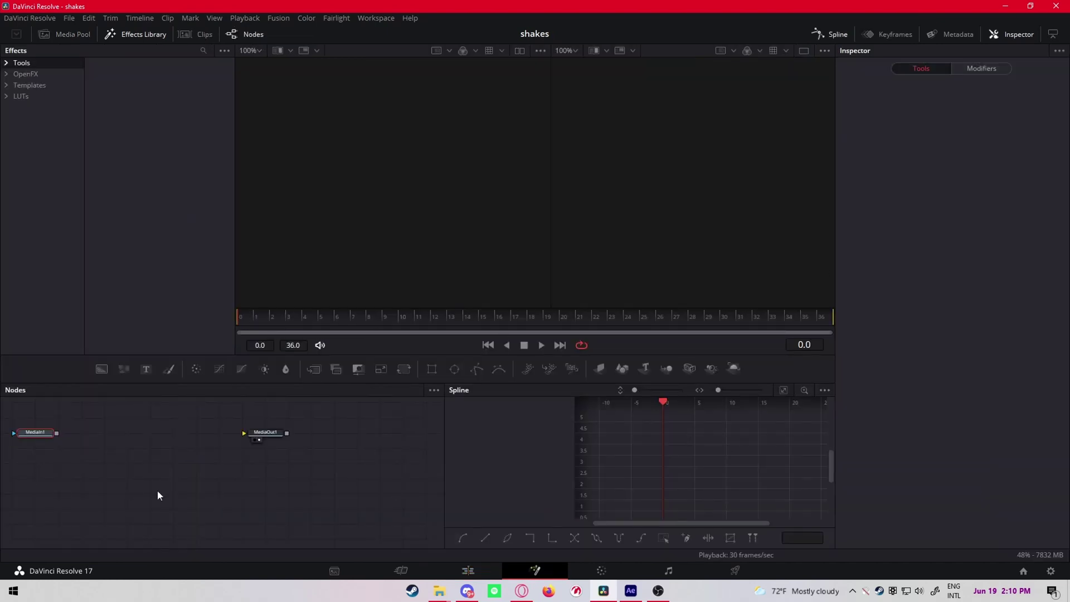
# Add a Transform node to the new clip's composition.
pyautogui.hotkey('shift', 'space')
pyautogui.write('Transform')
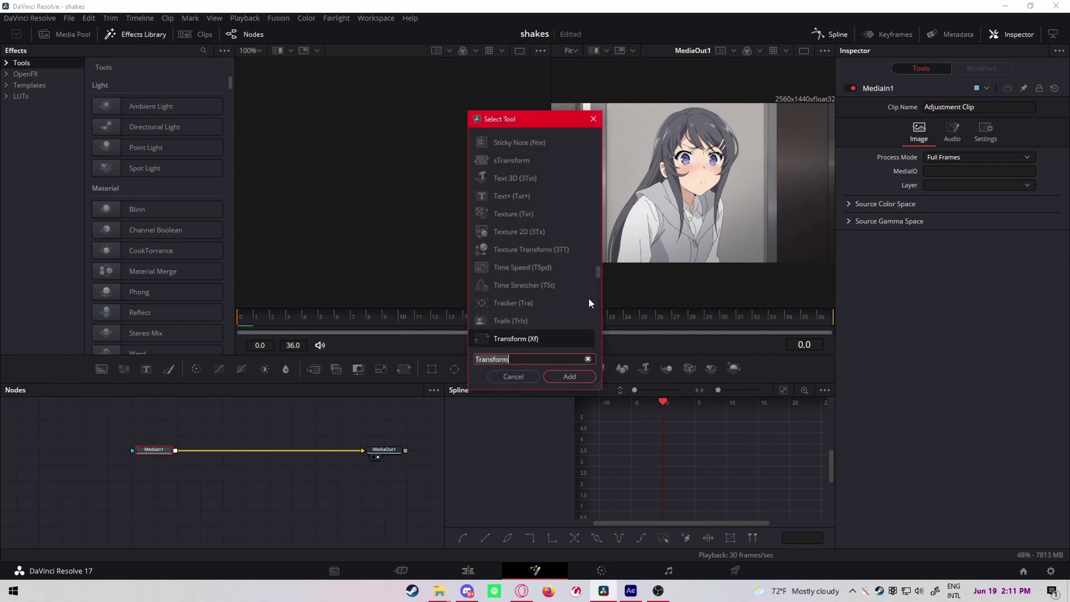
pyautogui.moveTo(596, 269); pyautogui.dragTo(597, 271)
pyautogui.doubleClick(507, 268)
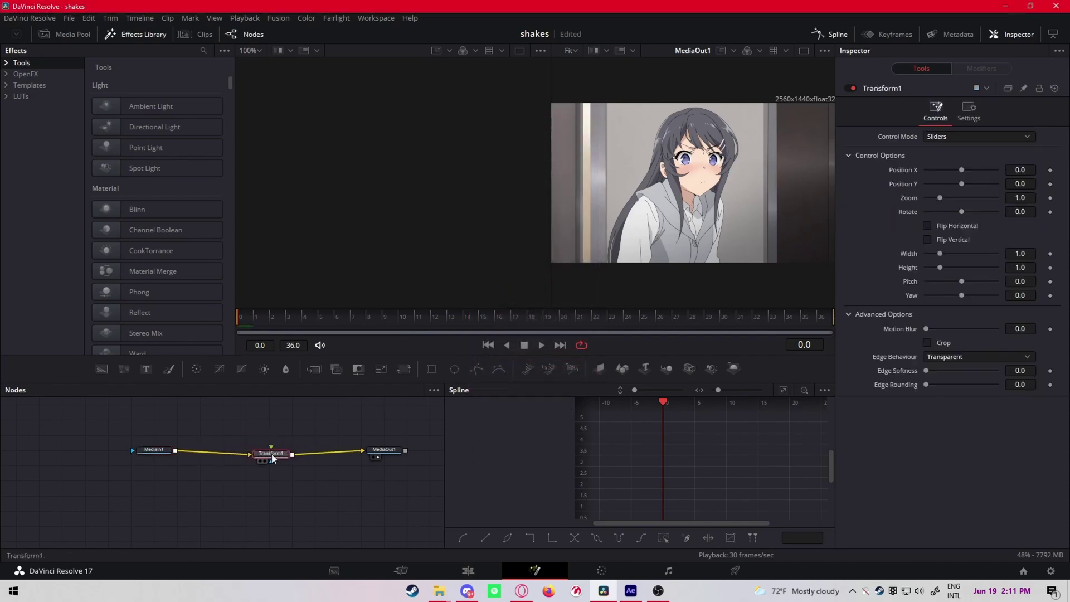
# Keyframe Zoom at 0.3 on frame 0 and 1.0 on frame 28.
pyautogui.click(1051, 198)
pyautogui.moveTo(631, 319); pyautogui.dragTo(692, 322)
pyautogui.click(1051, 199)
pyautogui.click(1044, 198)
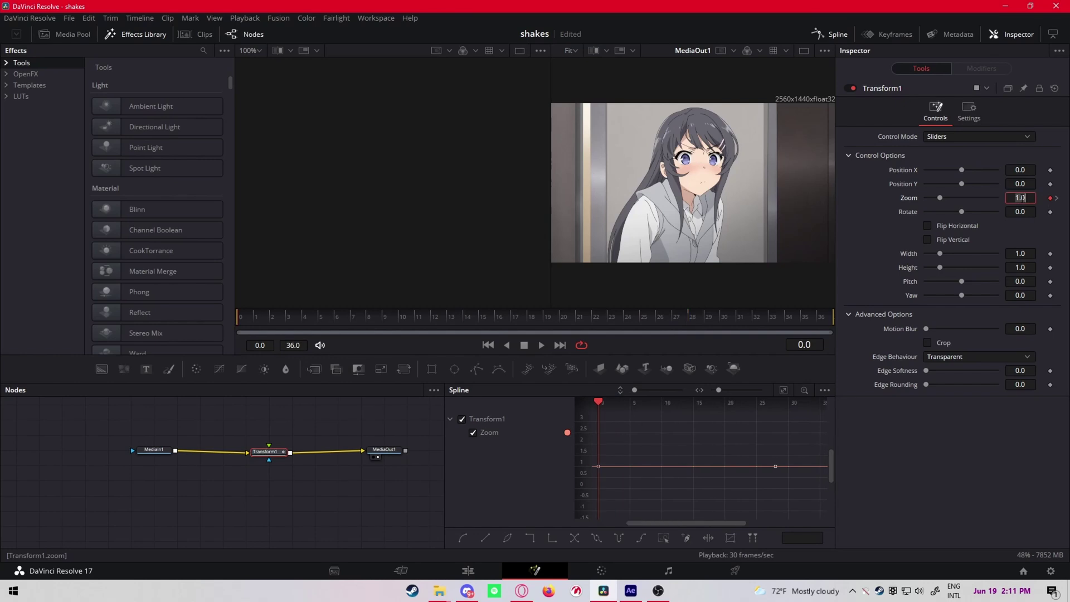
pyautogui.write('0.3')
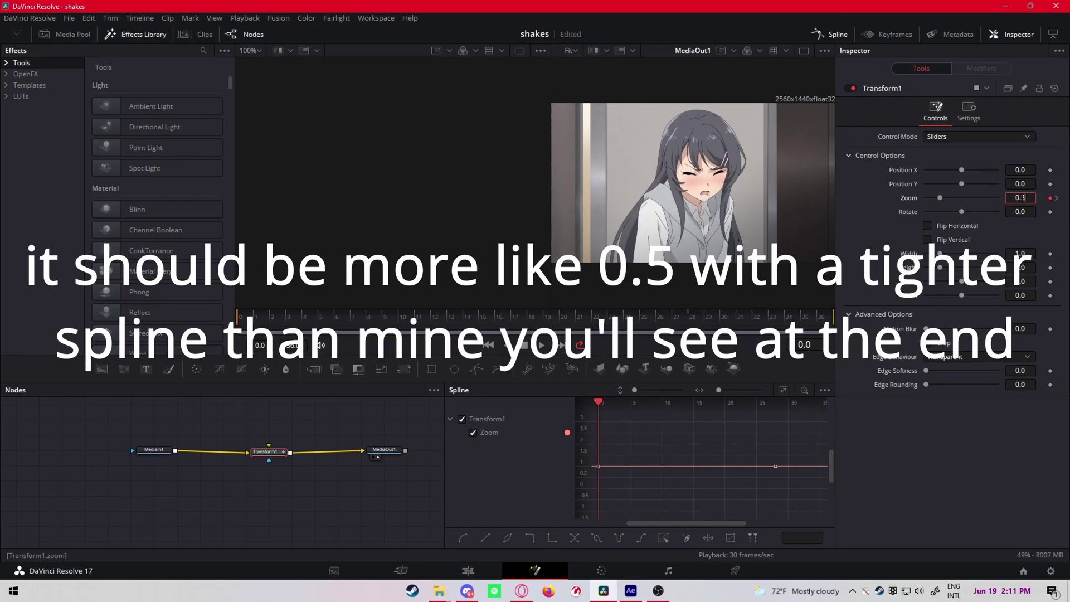
pyautogui.press('Tab')
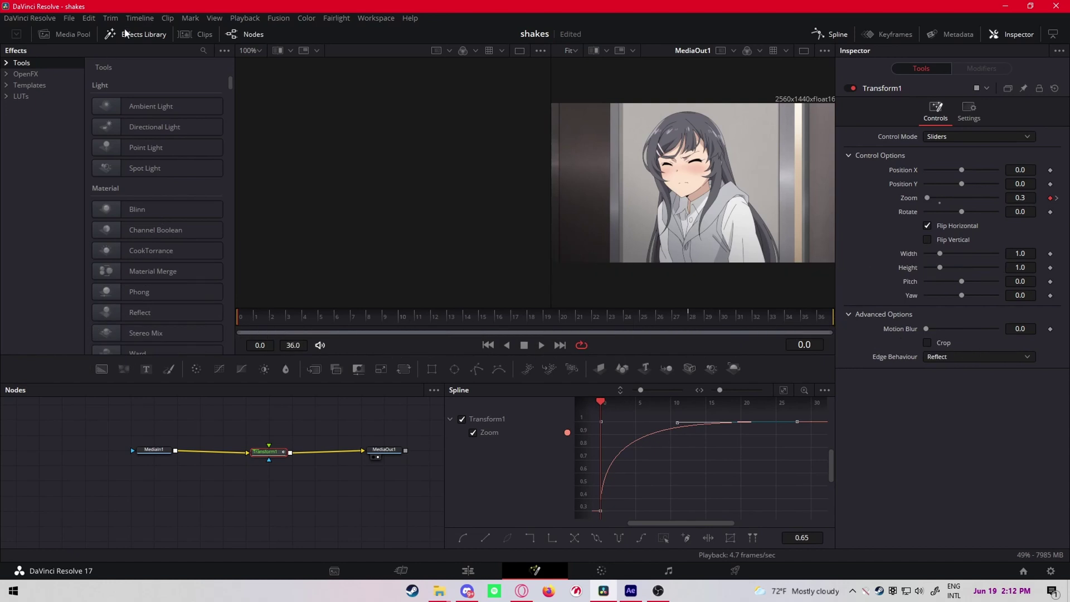
# Check the mirrored result at frame 0, remove the extra Zoom keyframe, and select both keys in the spline graph.
pyautogui.click(125, 34)
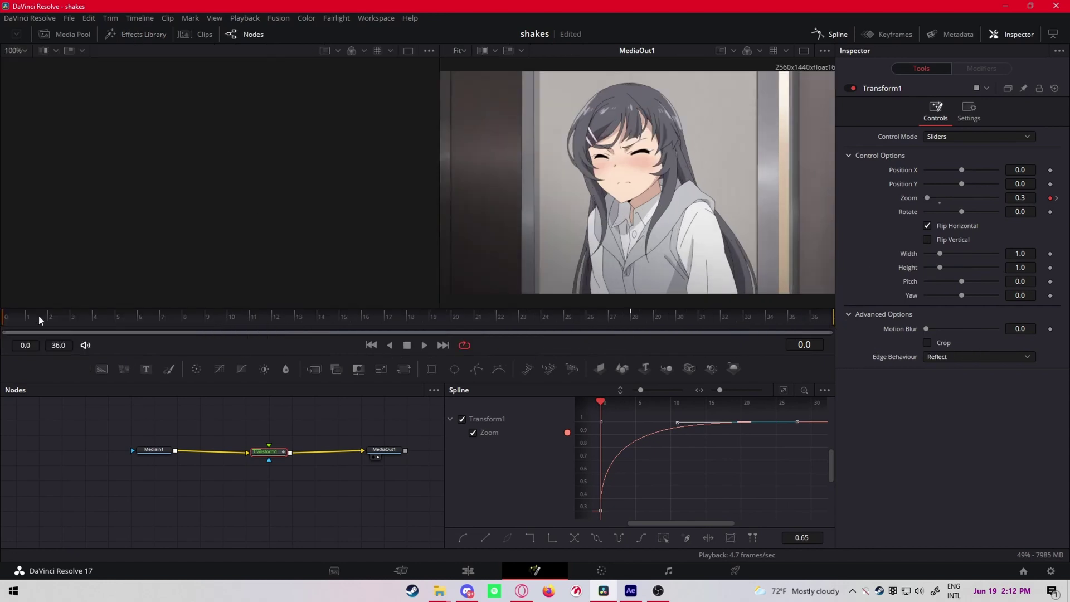
pyautogui.click(10, 322)
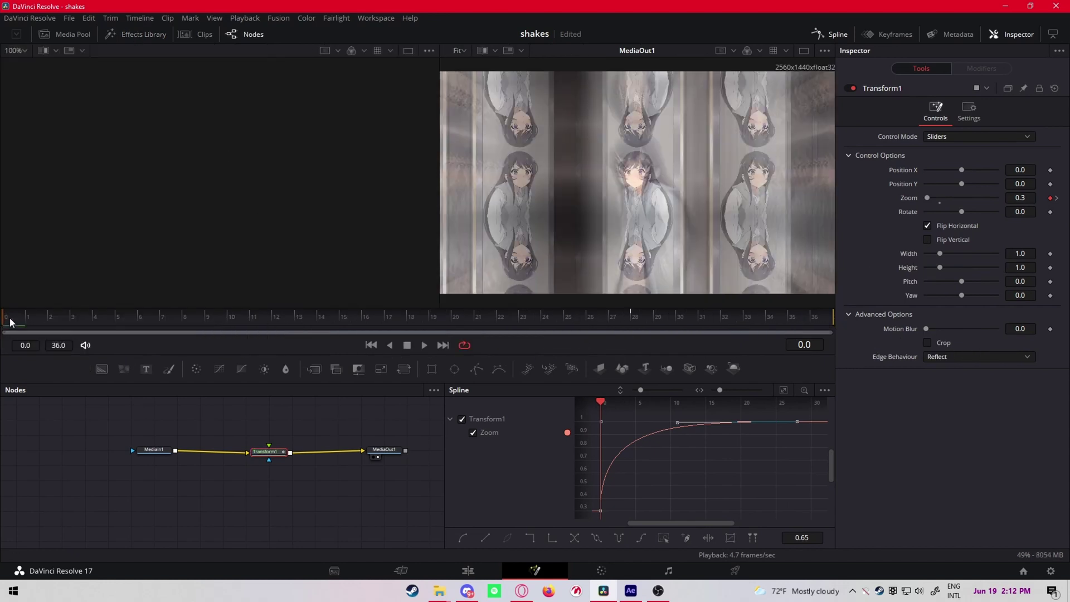
pyautogui.click(152, 36)
pyautogui.click(246, 318)
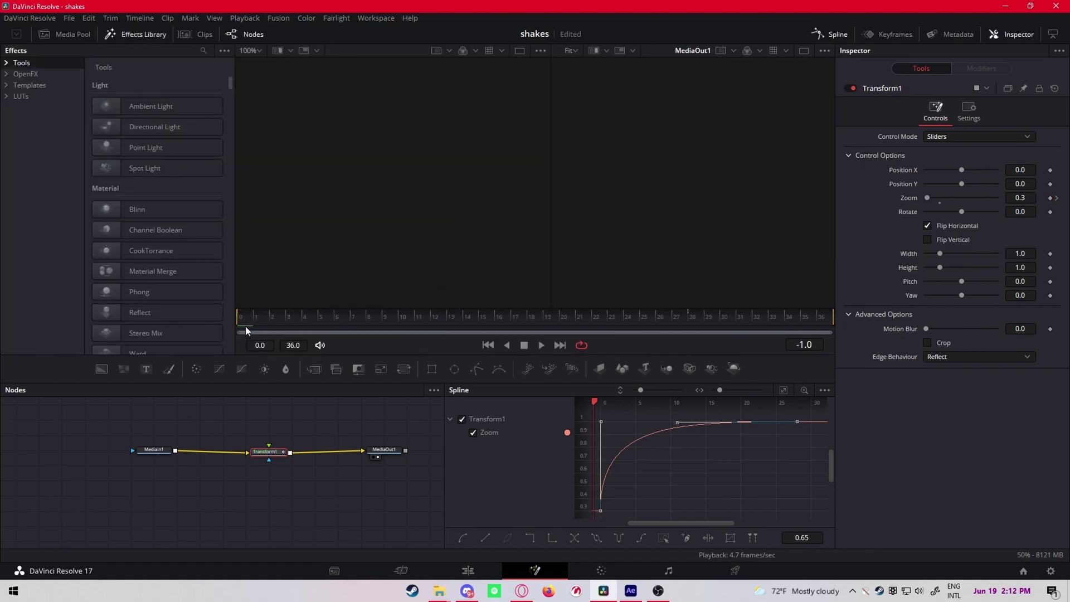
pyautogui.click(1055, 199)
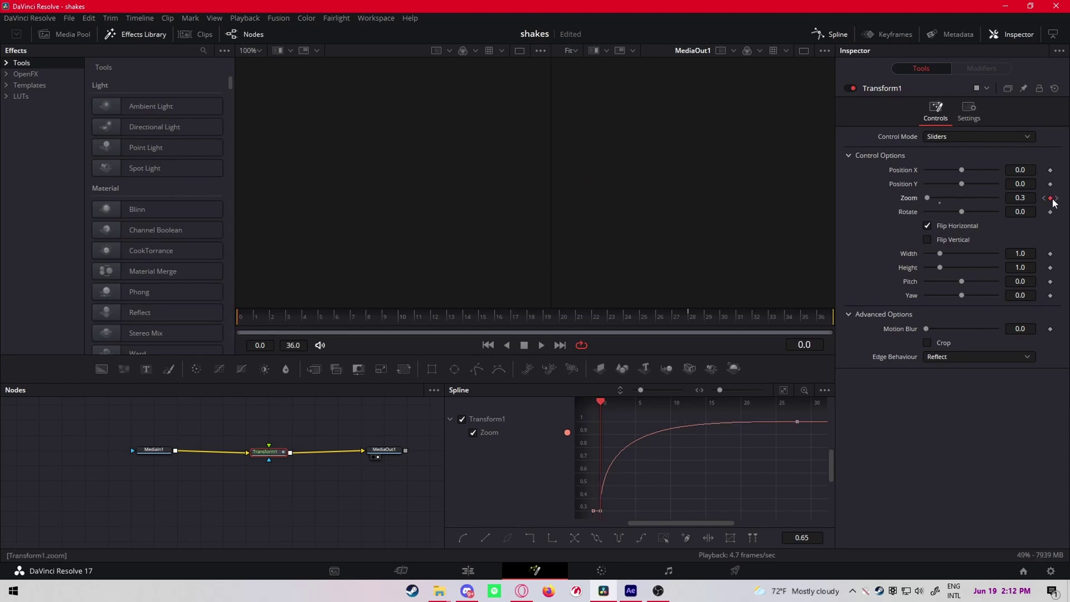
pyautogui.click(1051, 199)
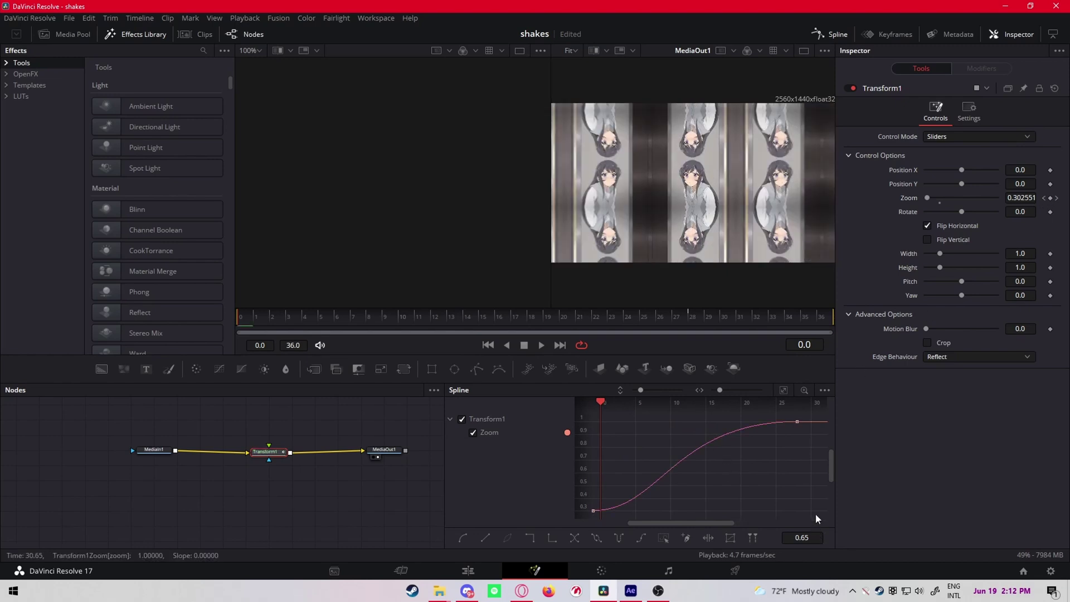
pyautogui.moveTo(807, 514); pyautogui.dragTo(525, 417)
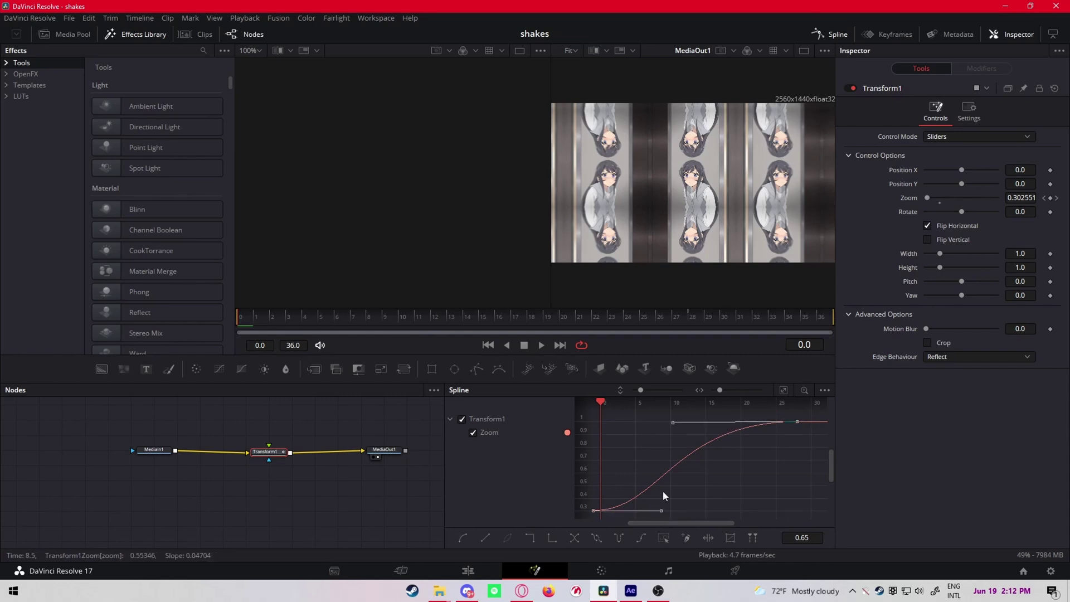
pyautogui.moveTo(663, 491); pyautogui.dragTo(630, 455)
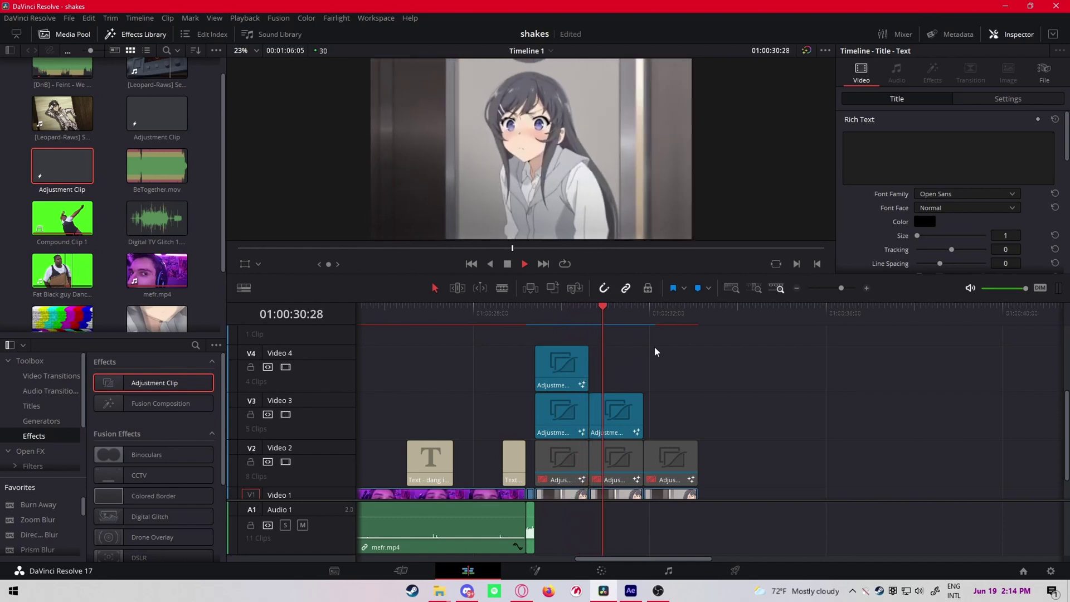
# Stack another adjustment clip on Video 4 and open it in Fusion.
pyautogui.press('space')
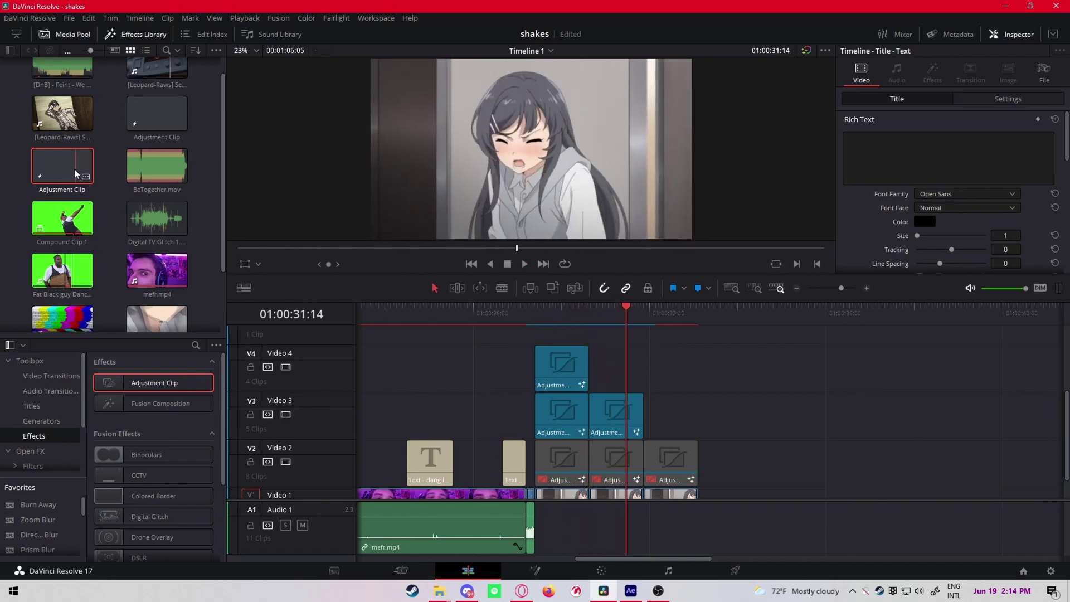
pyautogui.moveTo(58, 175); pyautogui.dragTo(594, 366)
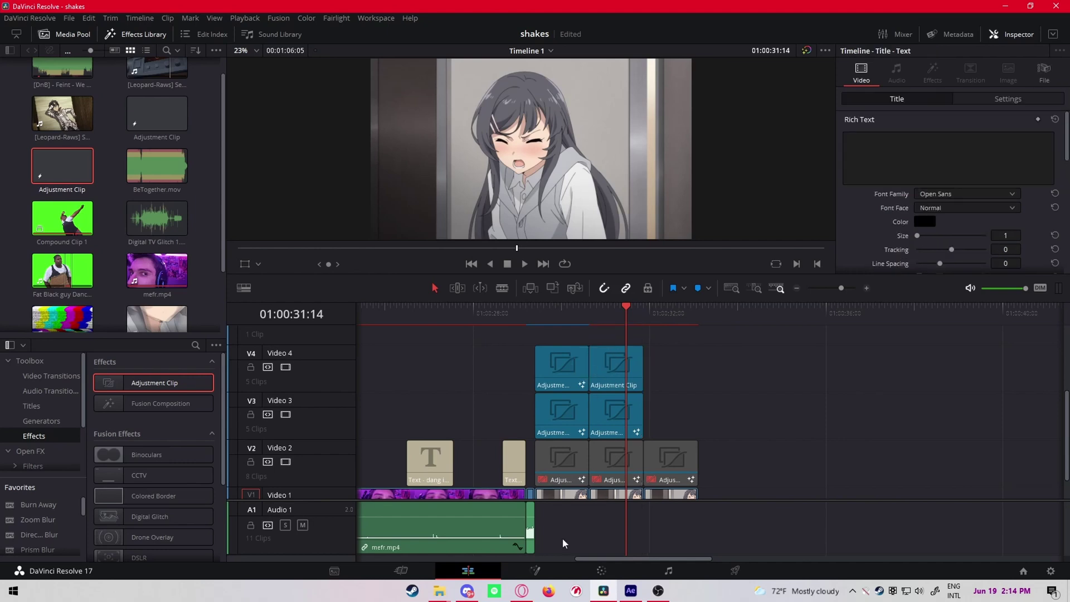
pyautogui.click(535, 572)
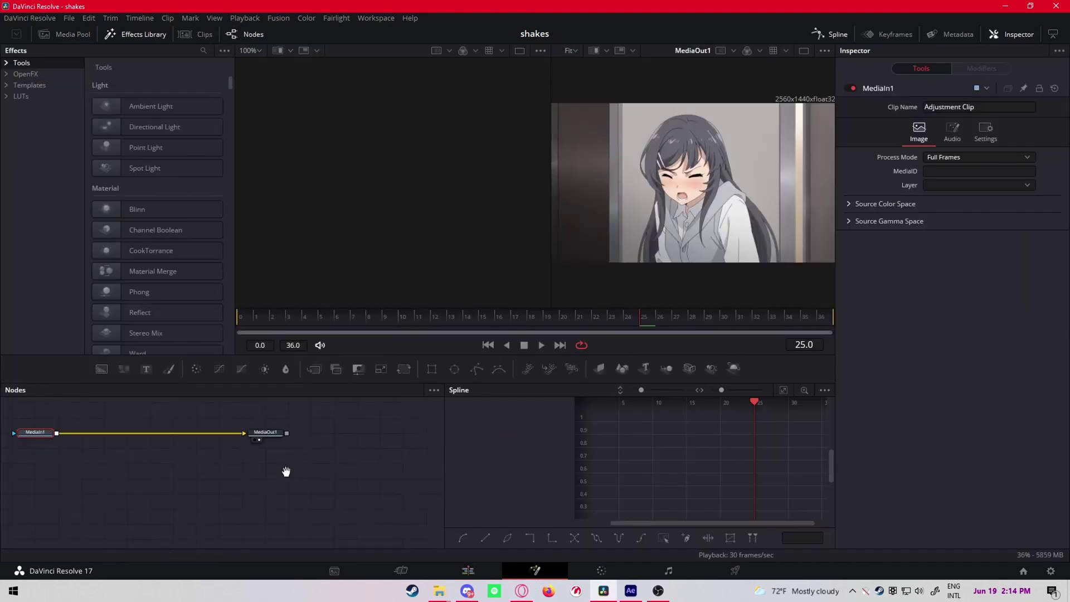
# Insert a Transform node between the clip's input and output.
pyautogui.hotkey('shift', 'space')
pyautogui.write('Transform')
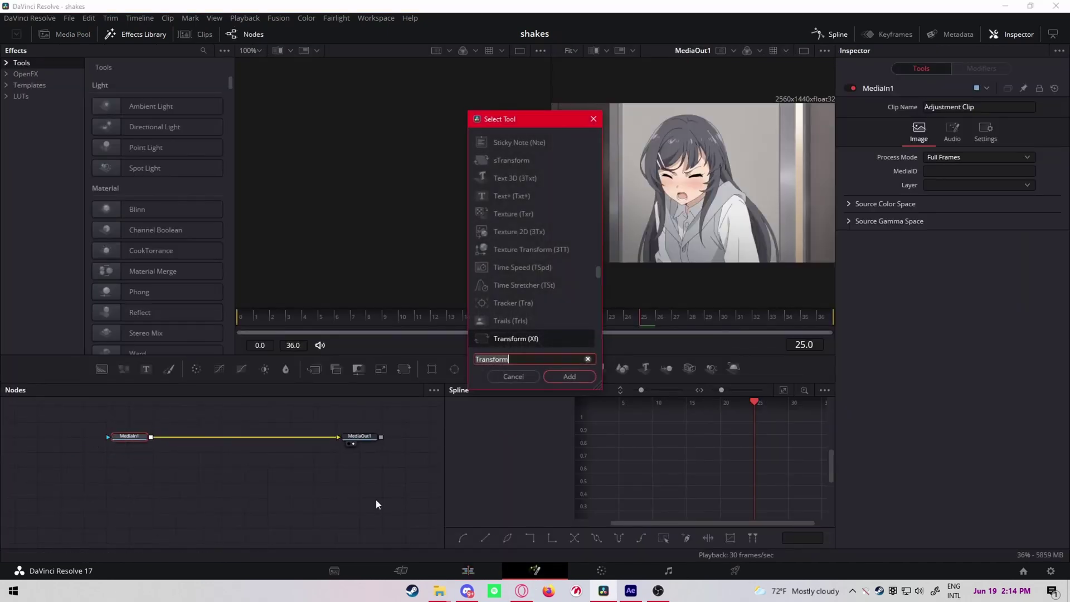
pyautogui.write('transform')
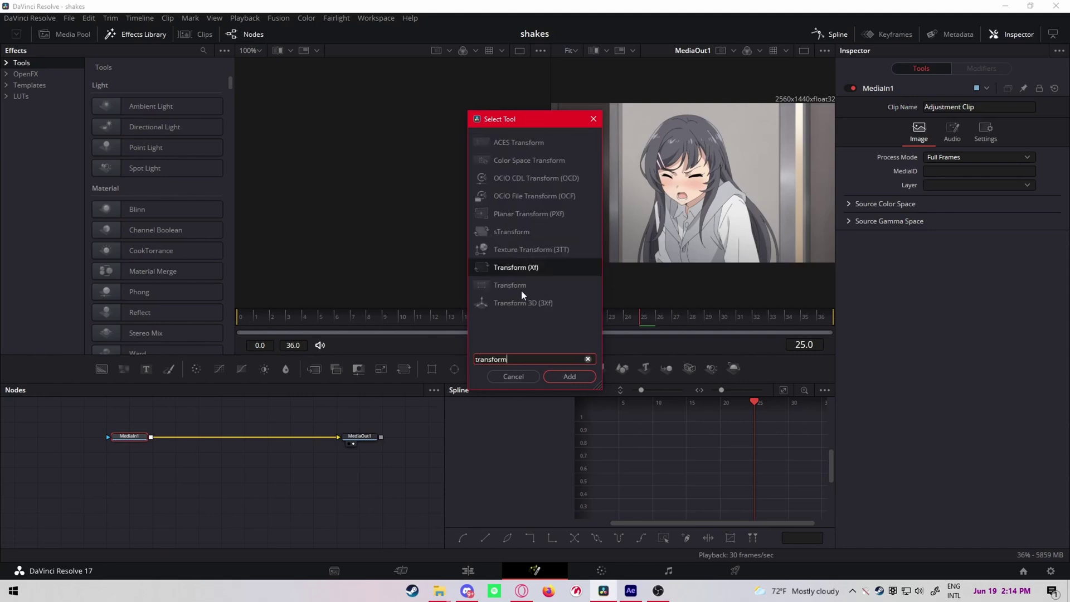
pyautogui.click(519, 286)
pyautogui.doubleClick(520, 286)
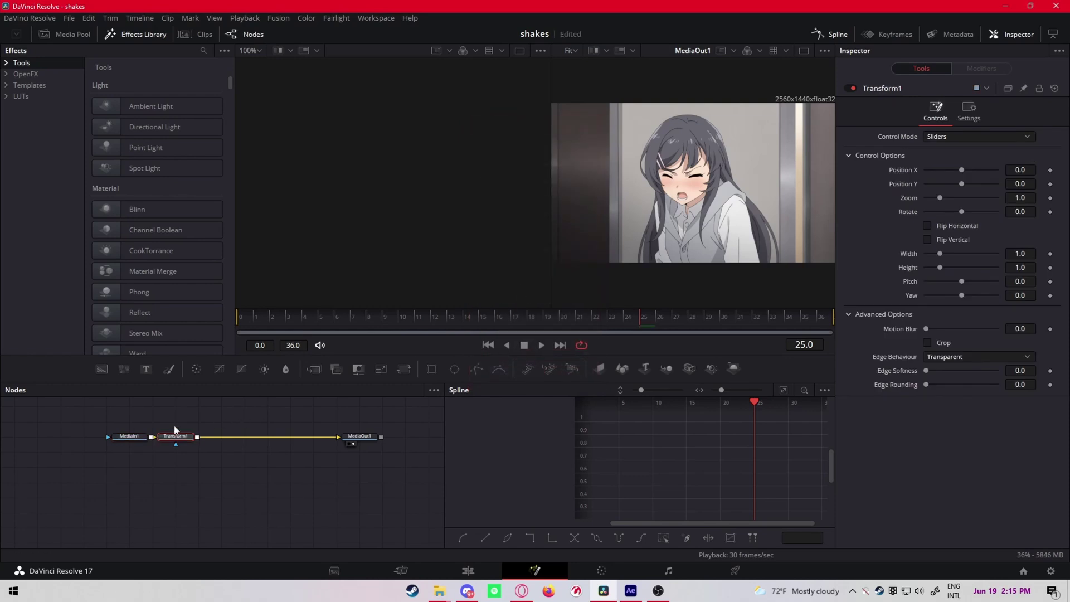
pyautogui.moveTo(174, 436); pyautogui.dragTo(242, 430)
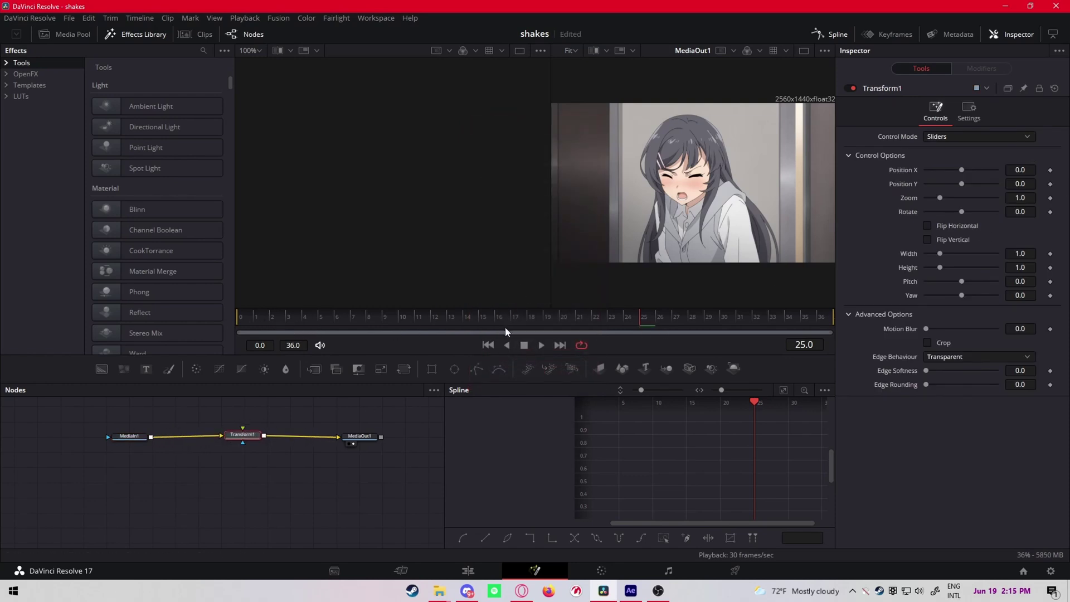
# Keyframe Zoom 1.0 at frame 6 and set Edge Behaviour to Reflect.
pyautogui.moveTo(487, 326); pyautogui.dragTo(341, 328)
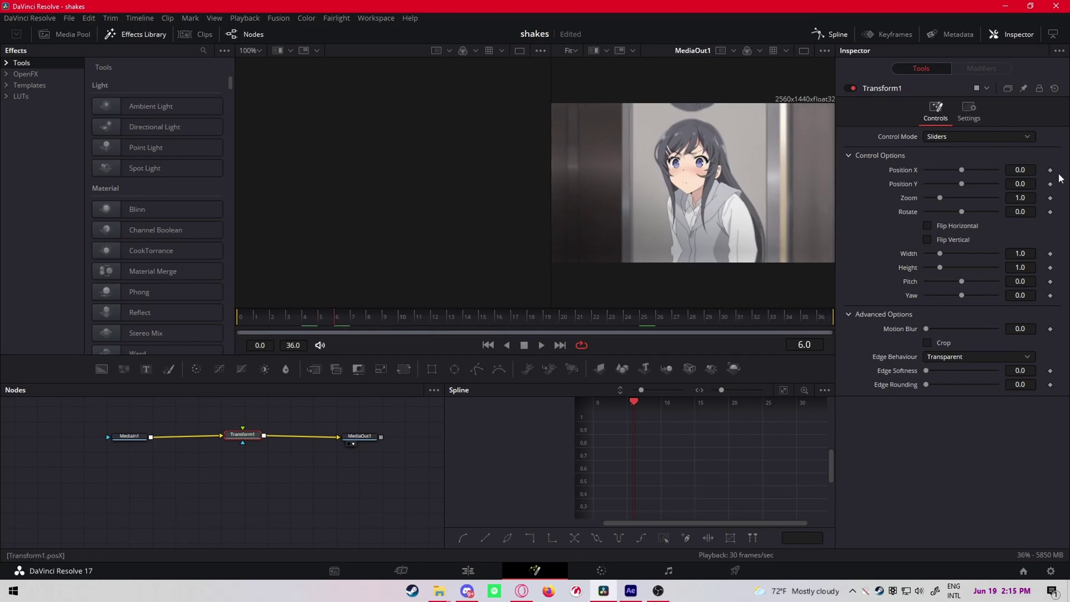
pyautogui.click(1051, 198)
pyautogui.click(960, 358)
pyautogui.click(960, 396)
pyautogui.click(957, 362)
pyautogui.click(958, 382)
# Set the end Zoom keyframe to 0.3 on the clip's last frame.
pyautogui.click(832, 316)
pyautogui.click(833, 316)
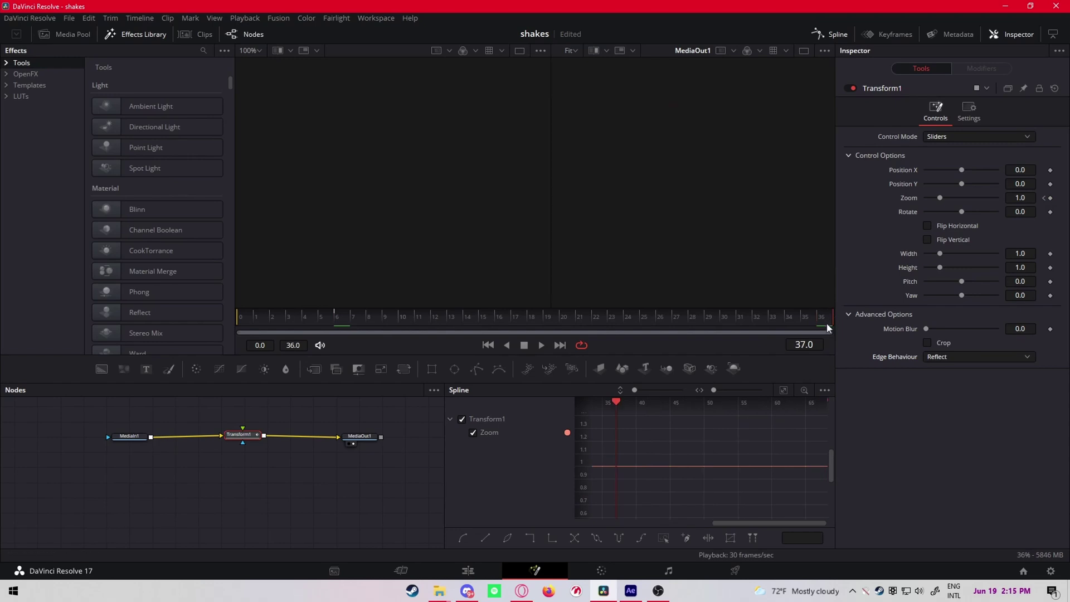
pyautogui.press('Left')
pyautogui.press('Right')
pyautogui.click(1030, 198)
pyautogui.write('0.3')
pyautogui.press('Tab')
# Smooth the Zoom curve so it accelerates sharply at the end, then preview from the start.
pyautogui.click(784, 389)
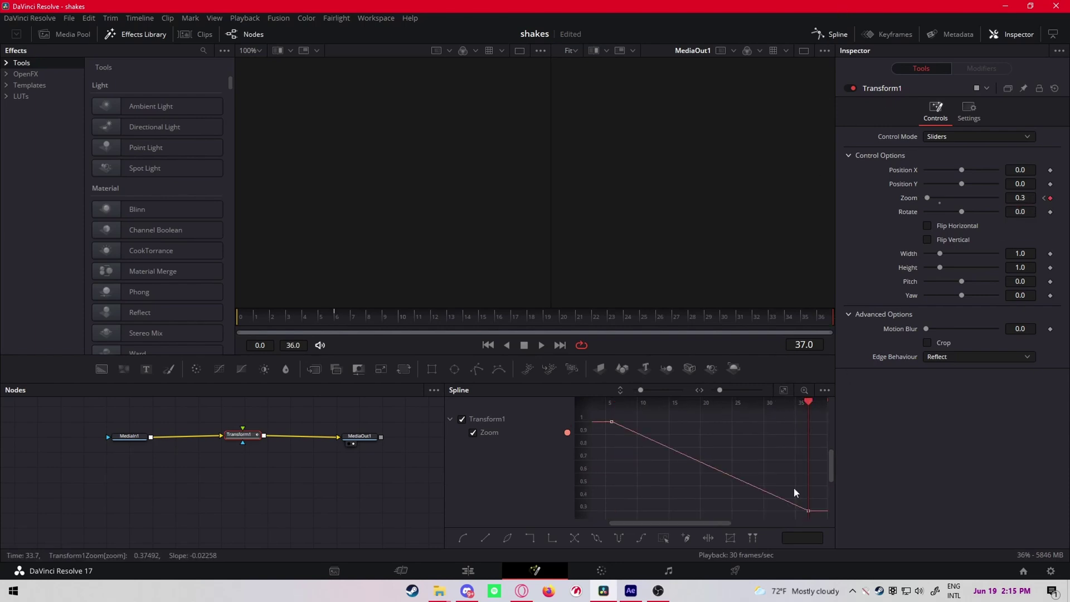
pyautogui.moveTo(802, 508); pyautogui.dragTo(592, 414)
pyautogui.press('f')
pyautogui.moveTo(741, 511); pyautogui.dragTo(816, 426)
pyautogui.click(242, 316)
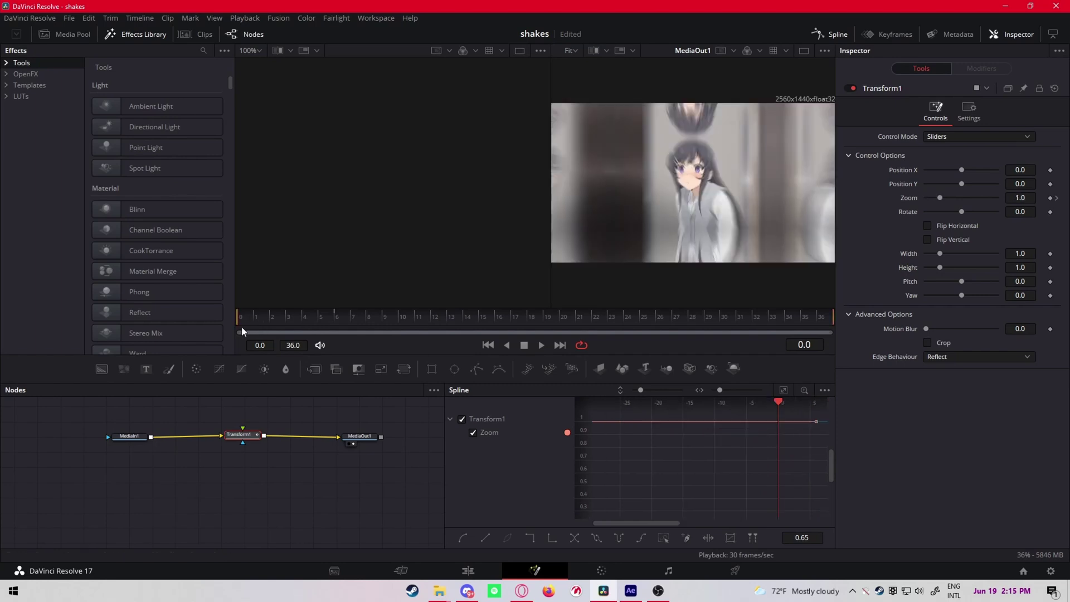
pyautogui.press('space')
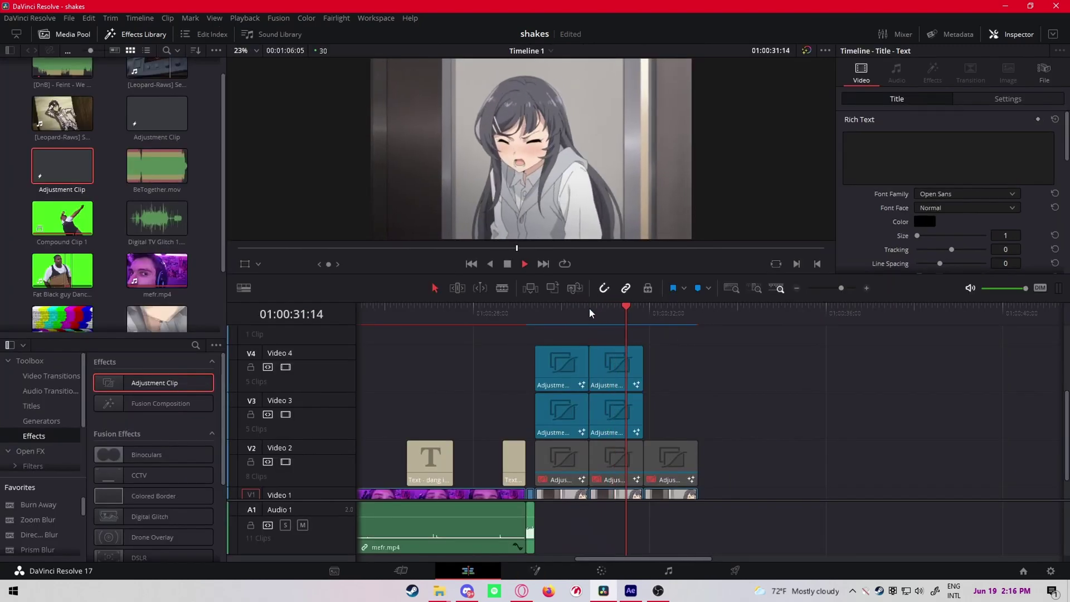
# On the Edit timeline, play and scrub through the stacked zoom transition around 01:00:29–01:00:32.
pyautogui.click(546, 322)
pyautogui.click(539, 323)
pyautogui.press('space')
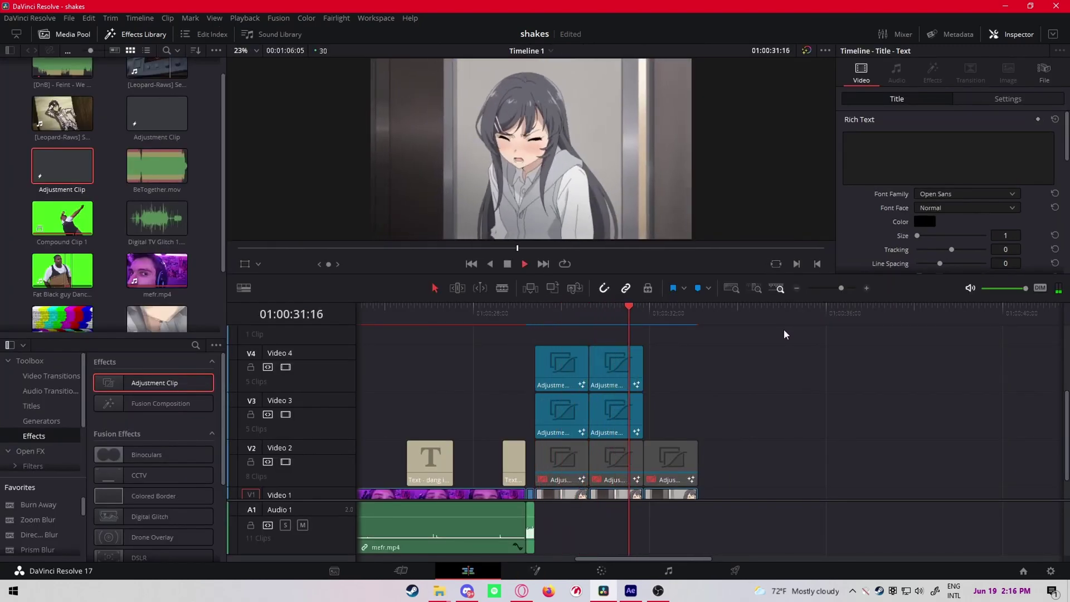
pyautogui.press('space')
pyautogui.moveTo(643, 319); pyautogui.dragTo(600, 350)
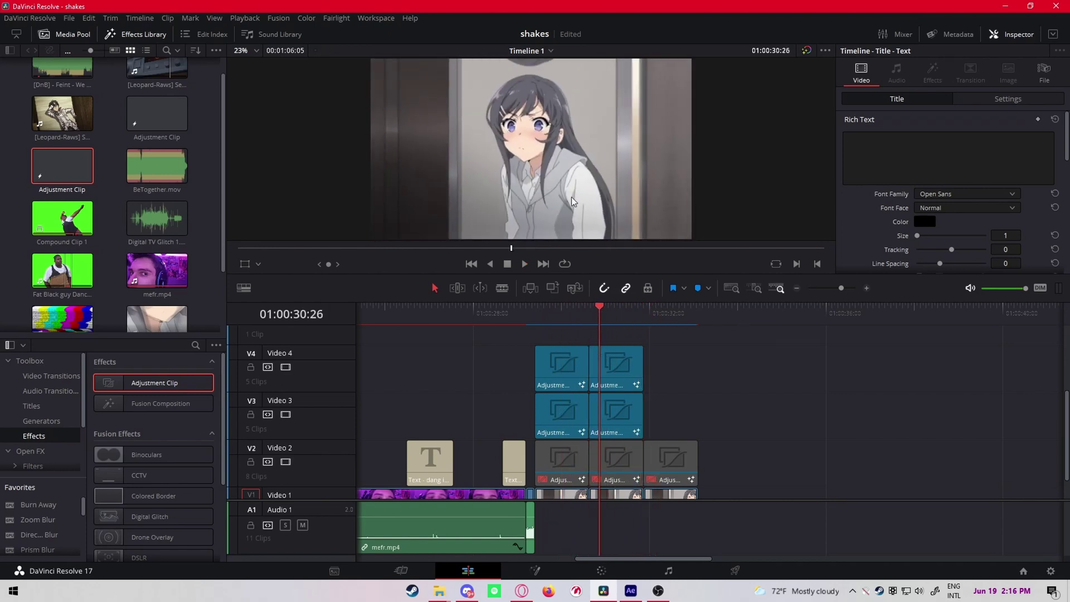
pyautogui.press('Left')
pyautogui.press('Left')
pyautogui.press('Left')
pyautogui.press('Left')
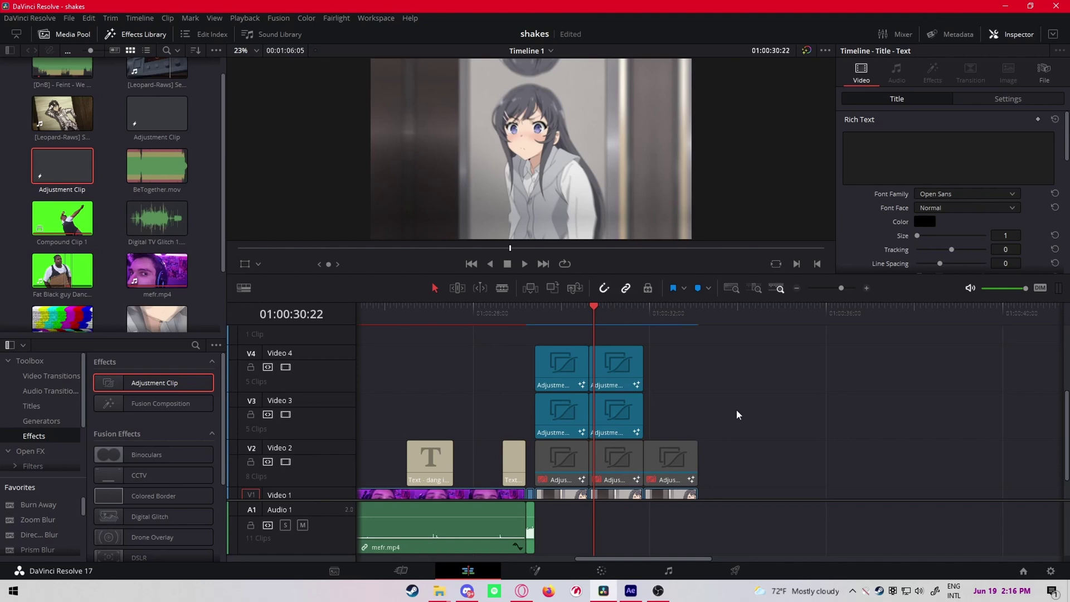
pyautogui.click(543, 318)
pyautogui.press('space')
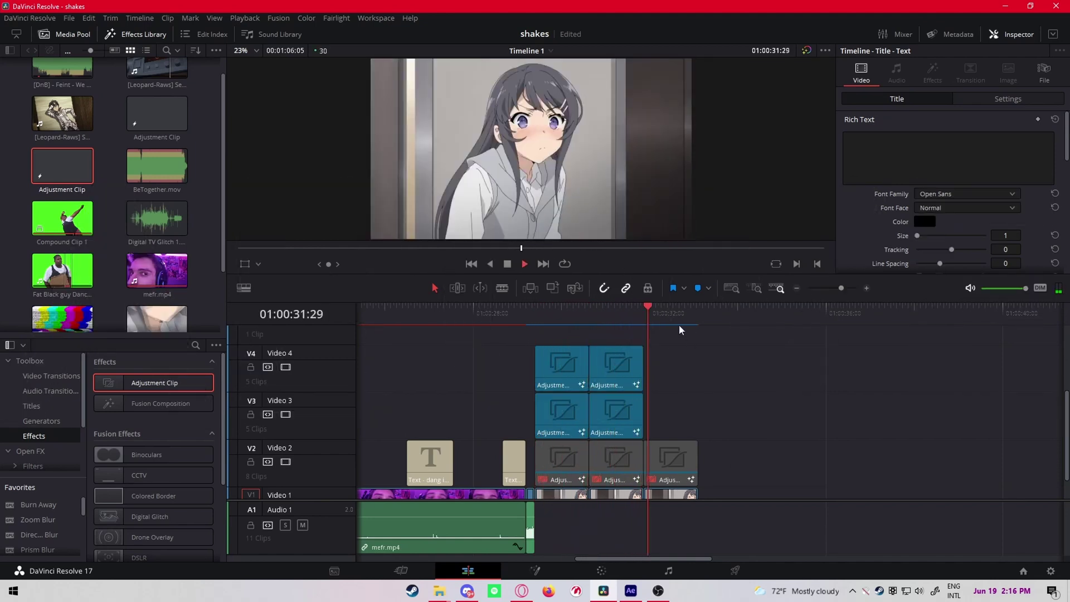
pyautogui.press('space')
pyautogui.moveTo(591, 315); pyautogui.dragTo(539, 325)
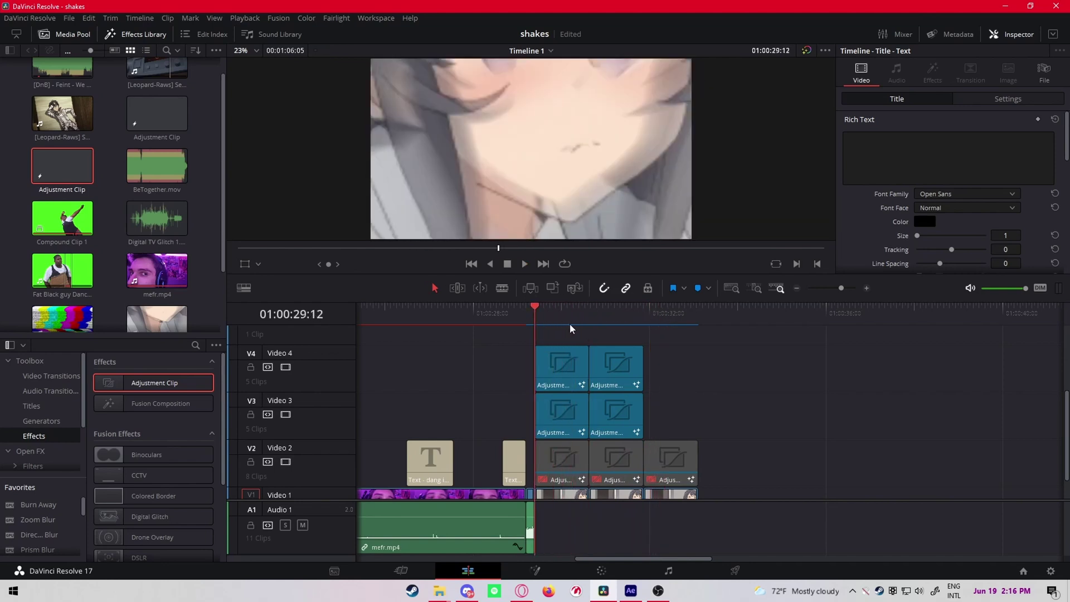
pyautogui.press('space')
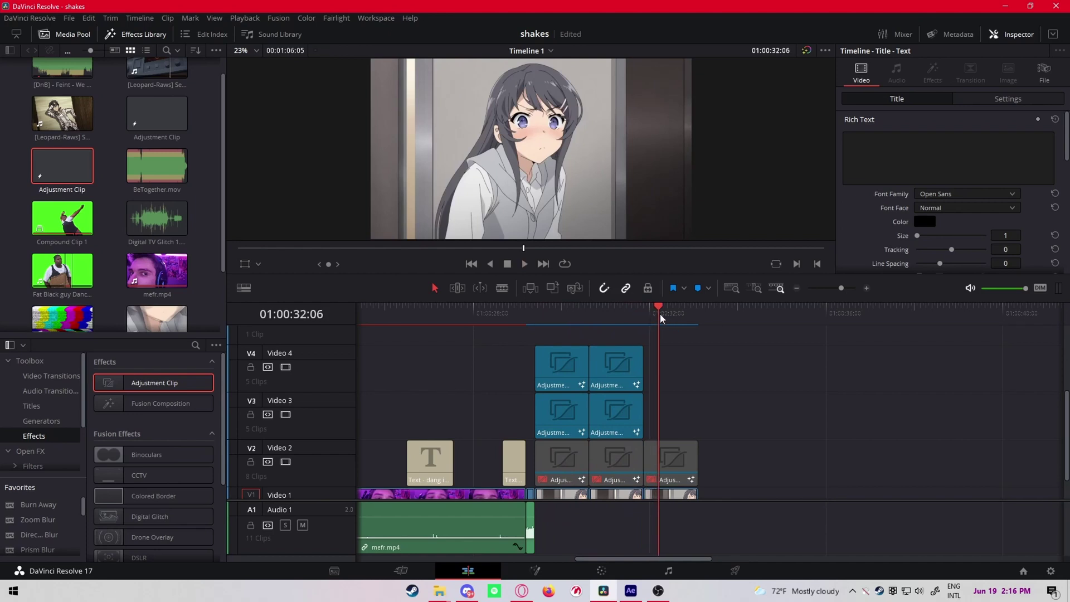
# Shift the three Video 2 adjustment clips later, with the playhead back at 01:00:29:12.
pyautogui.moveTo(655, 316); pyautogui.dragTo(647, 319)
pyautogui.scroll(-2, 675, 390)
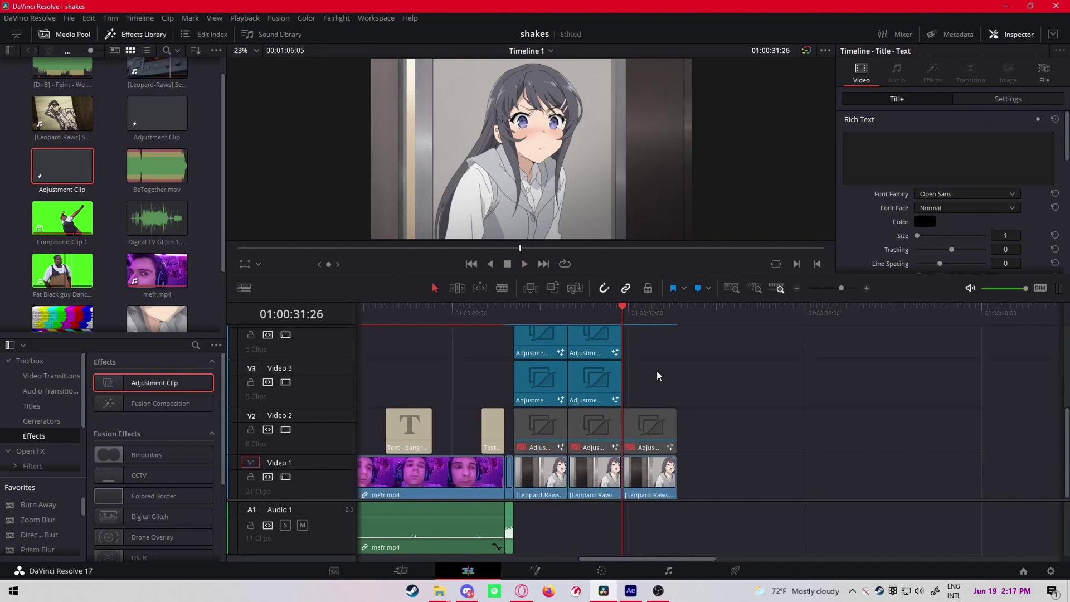
pyautogui.moveTo(620, 318); pyautogui.dragTo(614, 319)
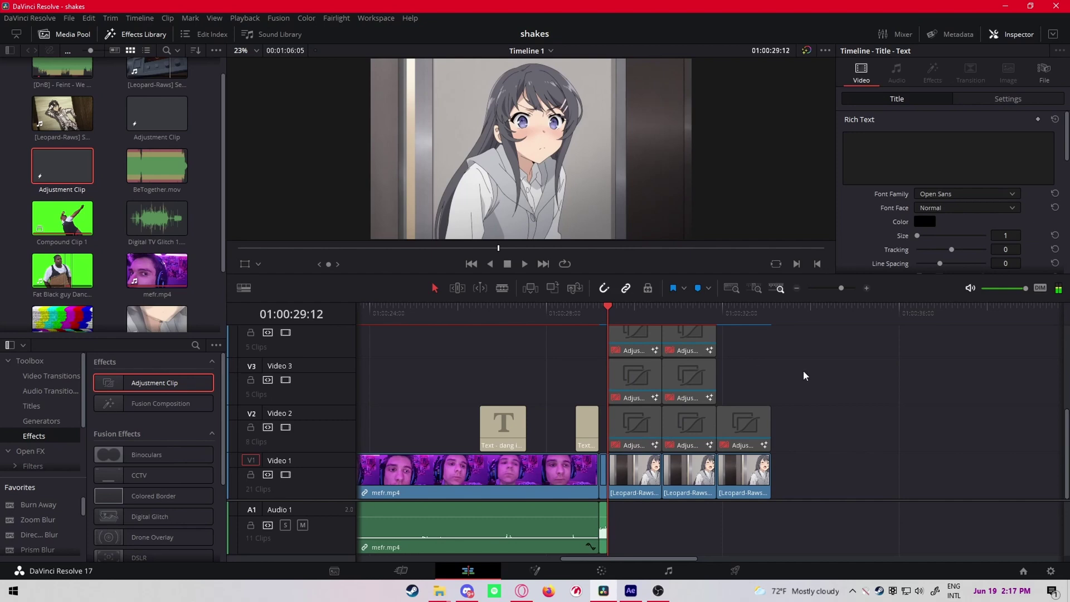
pyautogui.hscroll(2, 785, 390)
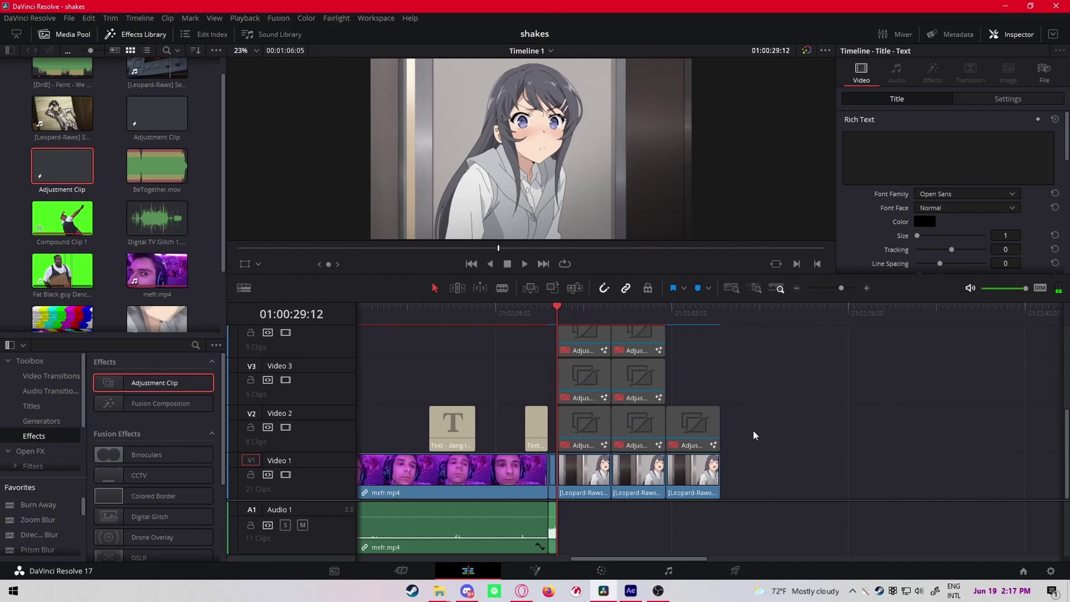
pyautogui.moveTo(754, 430); pyautogui.dragTo(826, 442)
pyautogui.click(653, 424)
# Place a new Adjustment Clip on Video 2 at 01:00:29:12.
pyautogui.scroll(2, 720, 363)
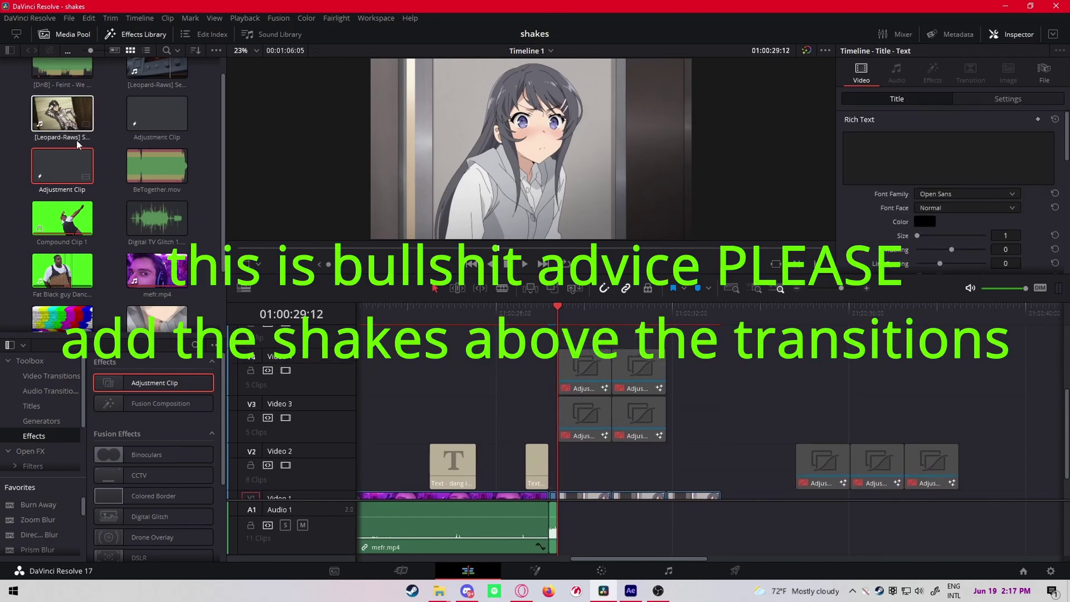
pyautogui.moveTo(62, 166); pyautogui.dragTo(567, 463)
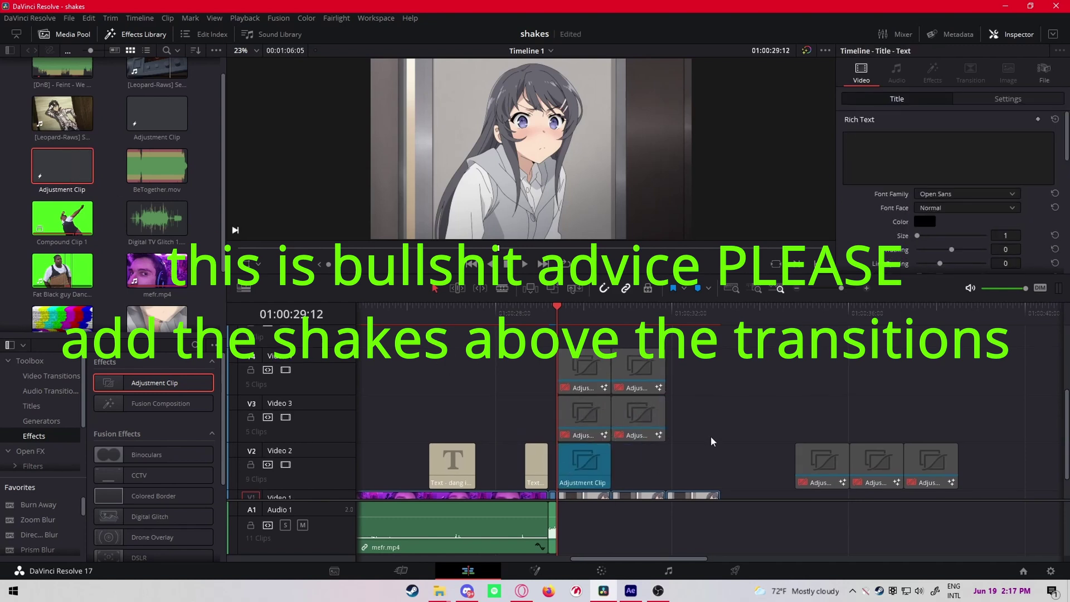
pyautogui.scroll(-1, 709, 432)
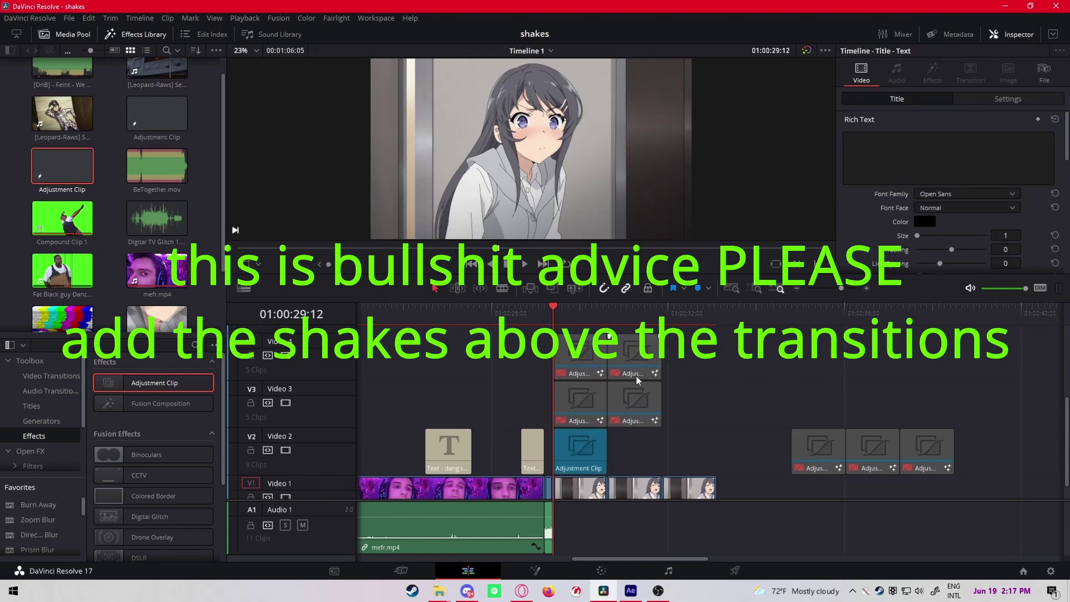
pyautogui.hscroll(2, 697, 391)
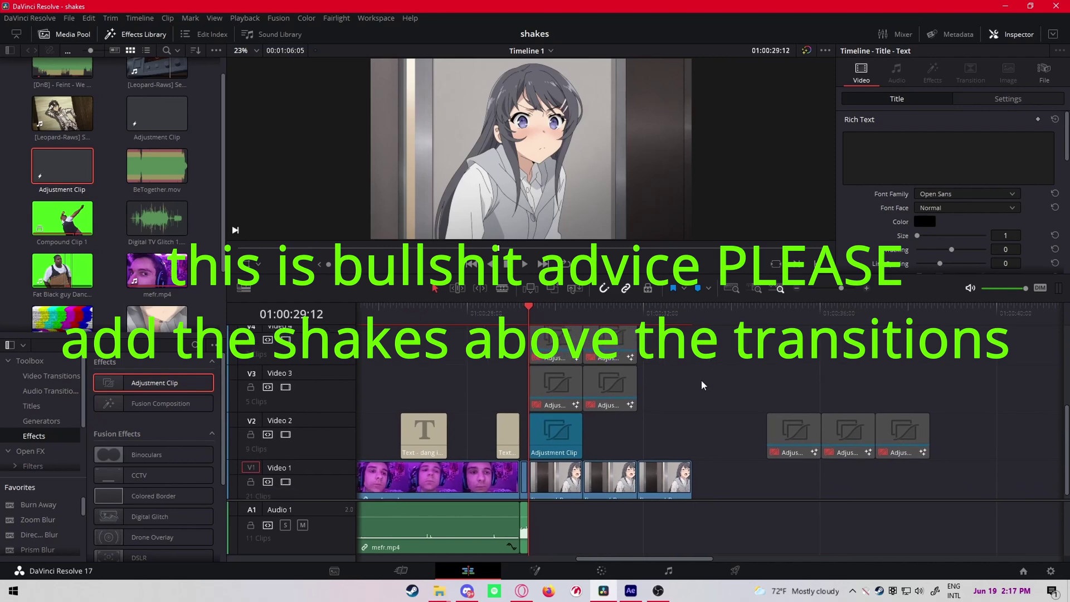
# Add a Transform node to the new adjustment clip in Fusion with Mirror edges.
pyautogui.click(534, 572)
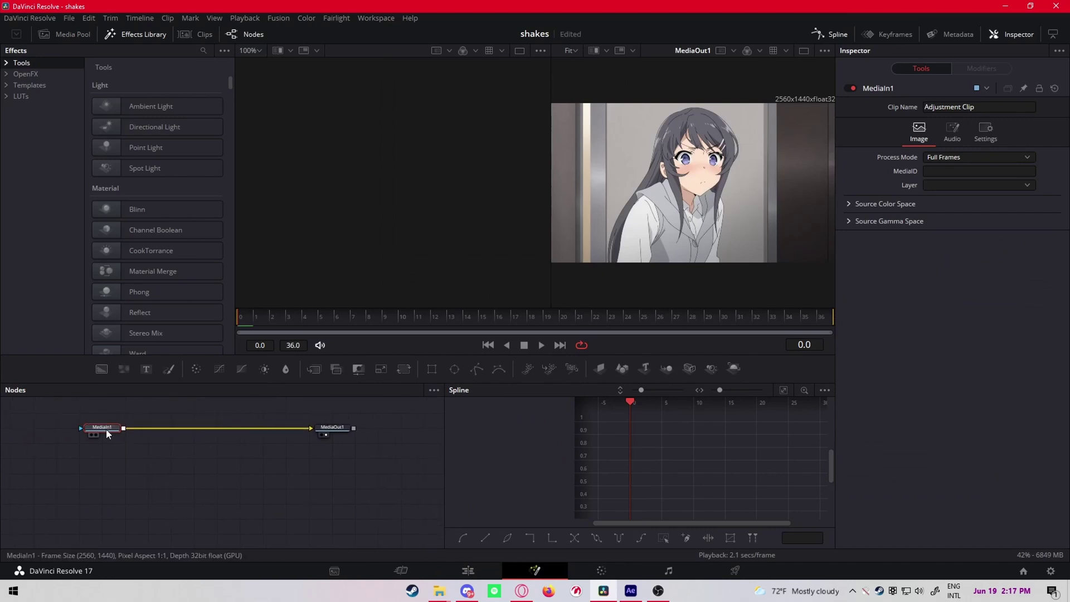
pyautogui.click(402, 368)
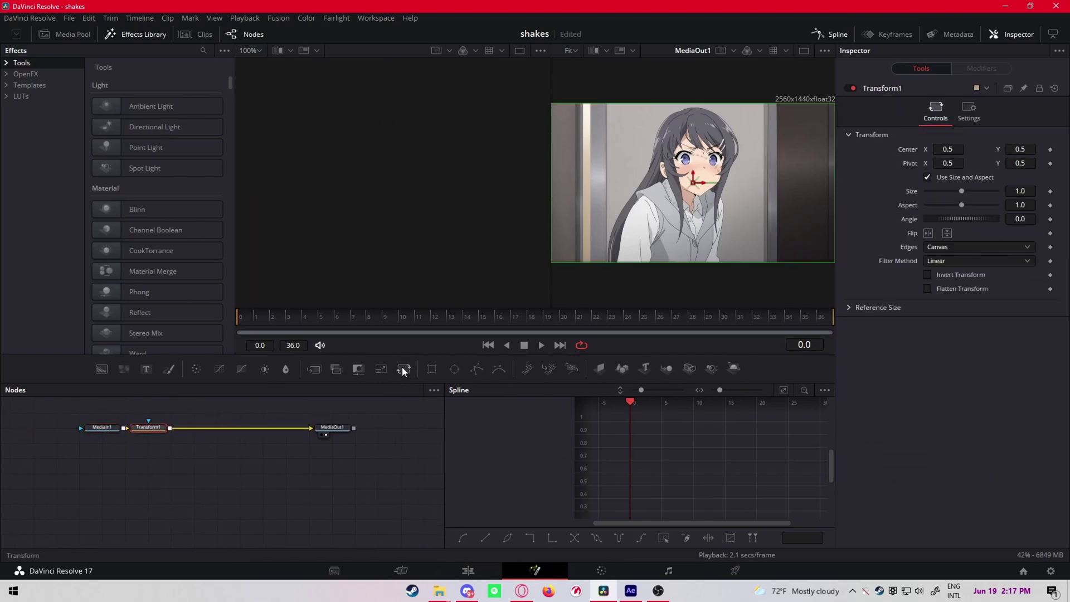
pyautogui.moveTo(157, 429); pyautogui.dragTo(238, 427)
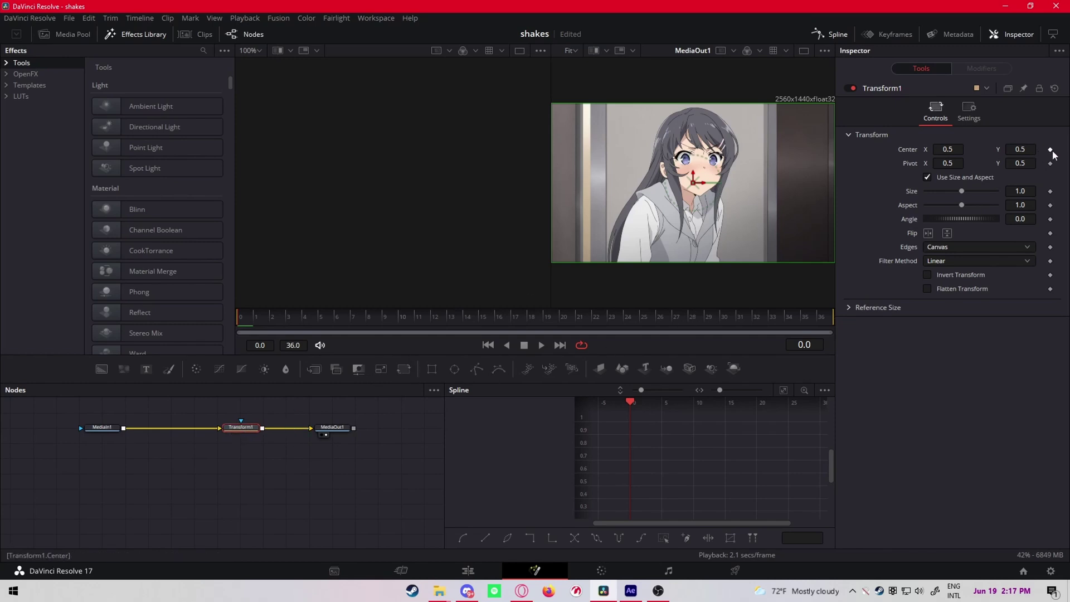
pyautogui.click(957, 249)
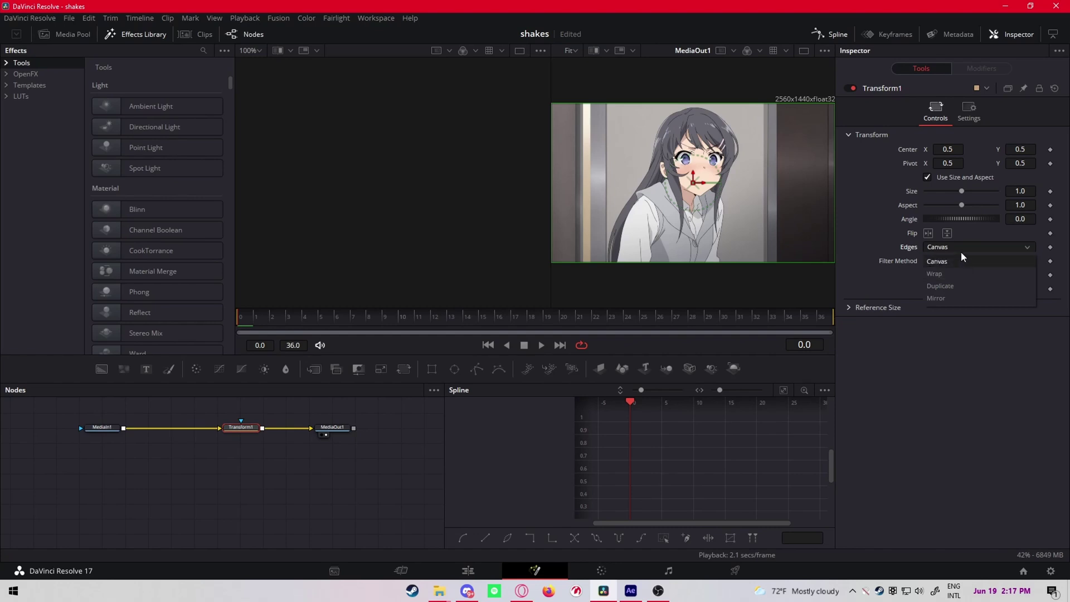
pyautogui.click(960, 298)
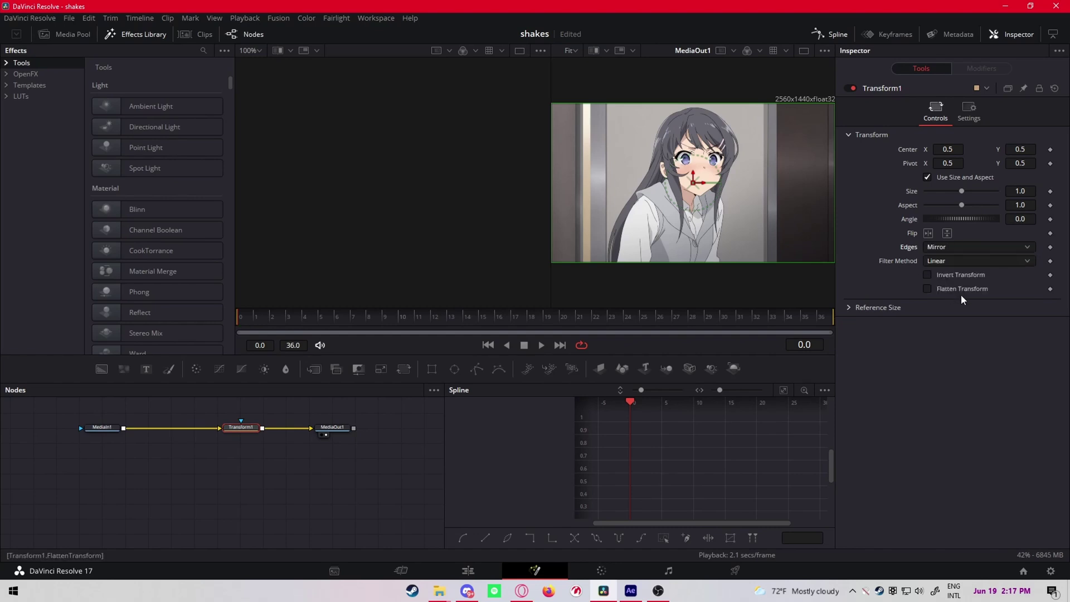
# Keyframe Angle and Center at frame 0 and set Size to 1.2.
pyautogui.click(1051, 220)
pyautogui.click(1051, 150)
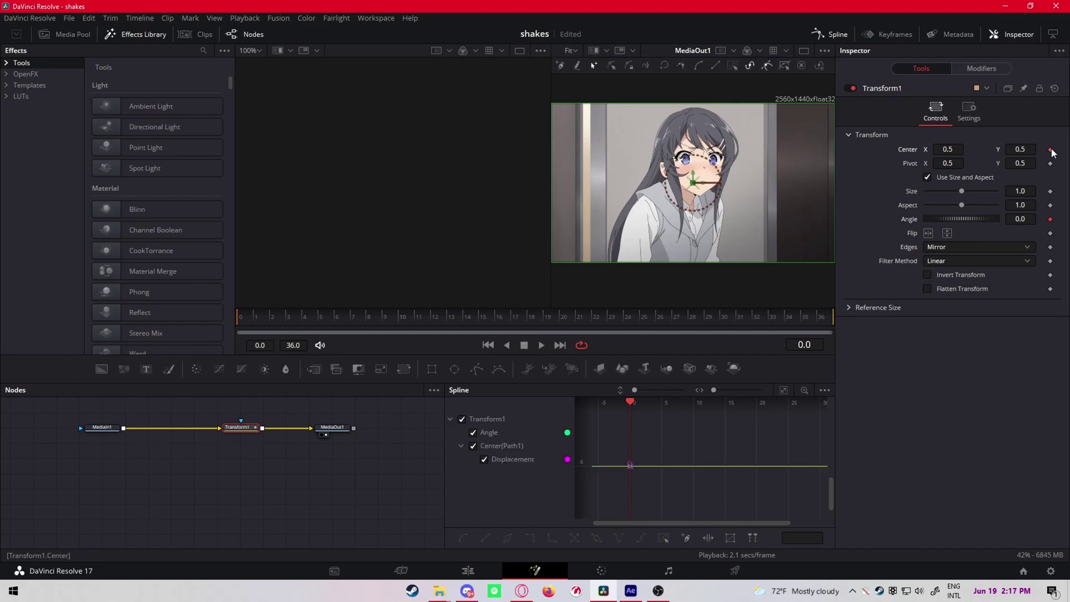
pyautogui.click(1025, 190)
pyautogui.write('1.2')
pyautogui.press('Tab')
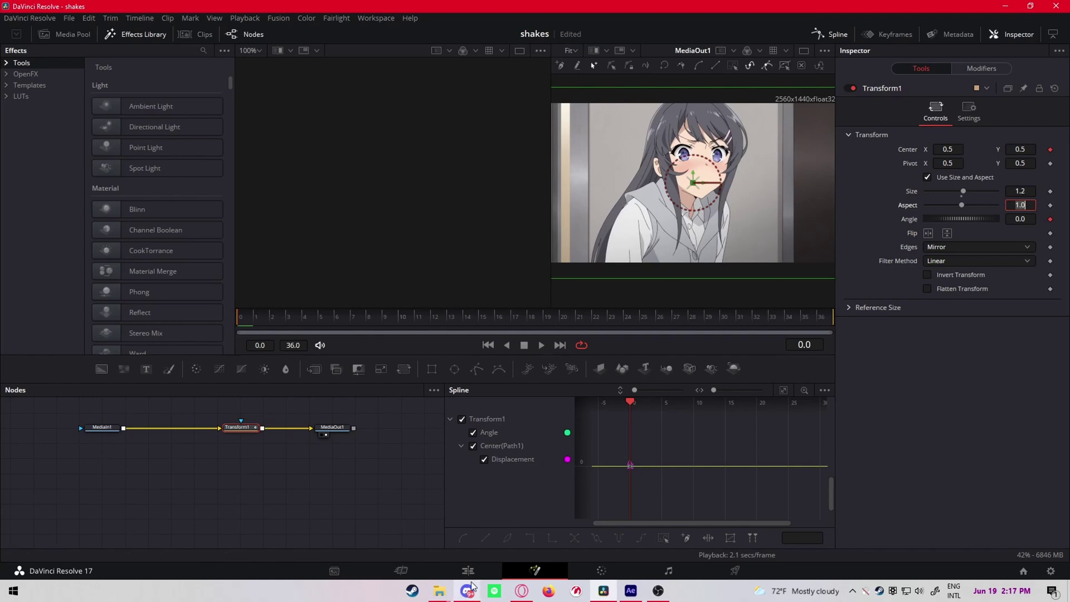
pyautogui.click(961, 368)
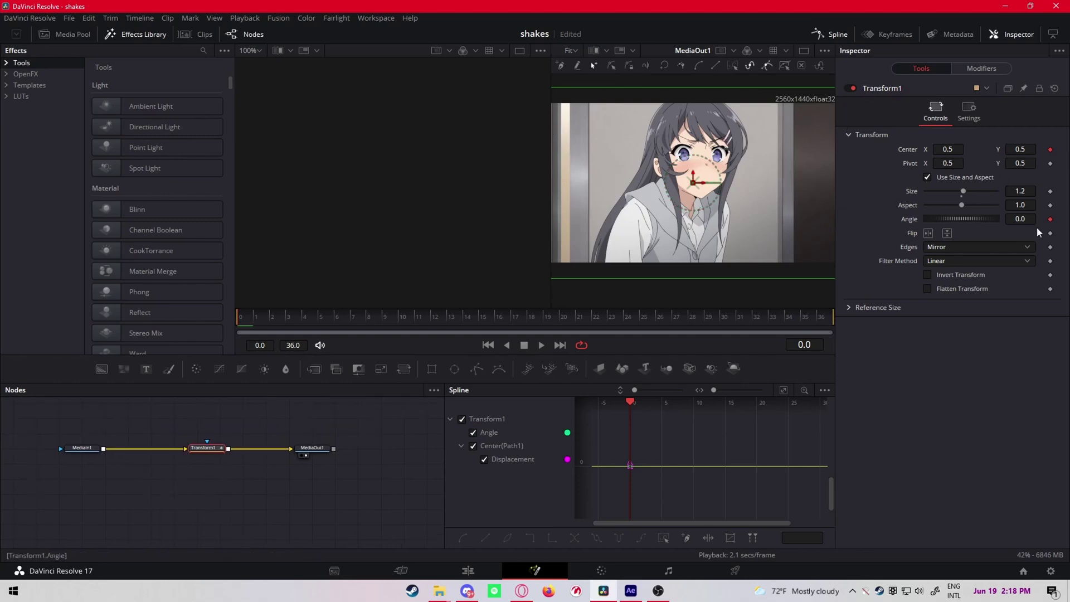
# At frame 18, tilt the image to 6° and shift its vertical center.
pyautogui.click(1035, 219)
pyautogui.write('6')
pyautogui.press('Tab')
pyautogui.click(904, 172)
pyautogui.moveTo(1023, 150)
pyautogui.mouseDown()
pyautogui.moveTo(1069, 150)
pyautogui.moveTo(1025, 149)
pyautogui.mouseUp()
pyautogui.click(541, 345)
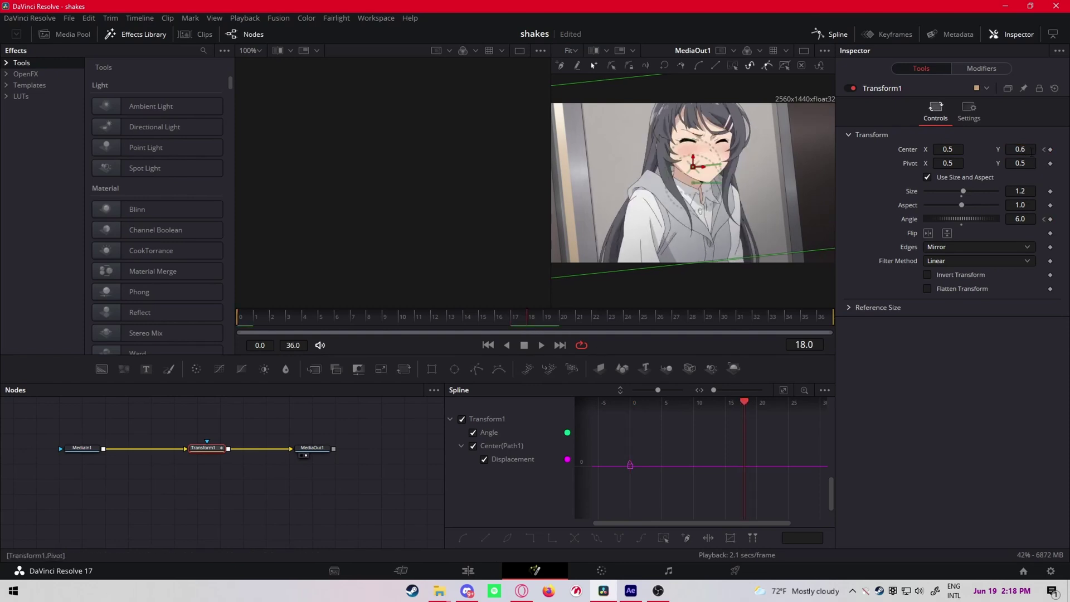
pyautogui.moveTo(1020, 149); pyautogui.dragTo(1002, 149)
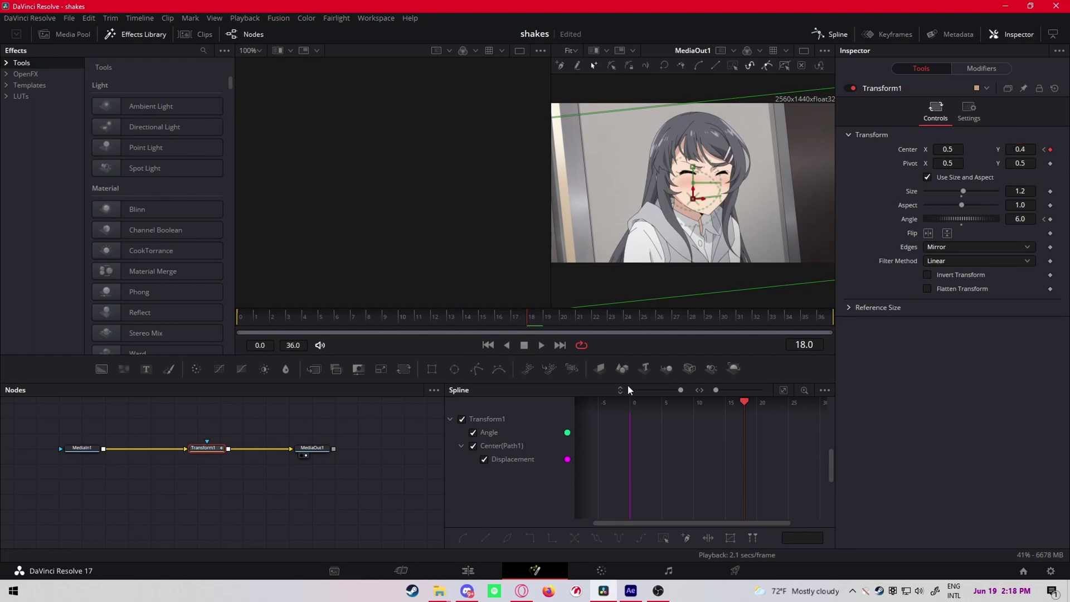
# At frame 37, keyframe Center Y at 0.6 and Angle at -6.
pyautogui.moveTo(779, 332); pyautogui.dragTo(896, 333)
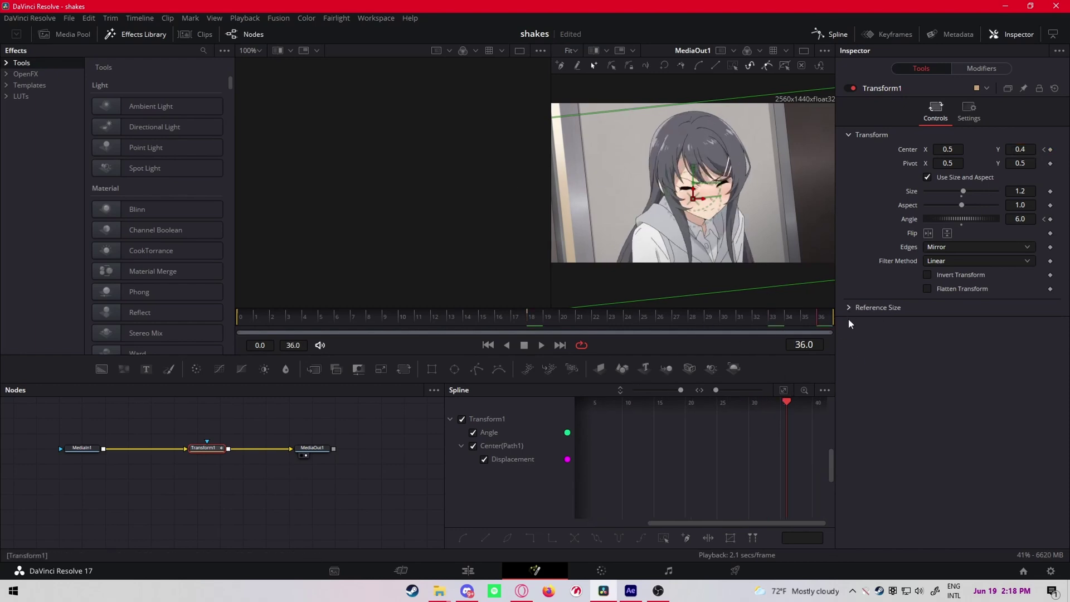
pyautogui.click(829, 315)
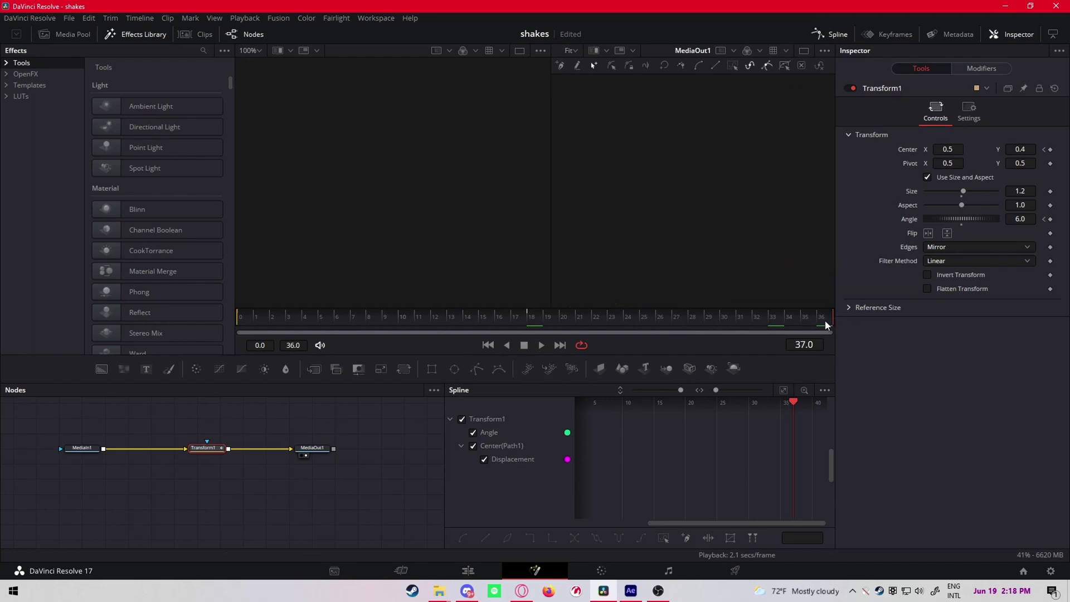
pyautogui.moveTo(818, 320); pyautogui.dragTo(849, 320)
pyautogui.click(1022, 149)
pyautogui.press('Tab')
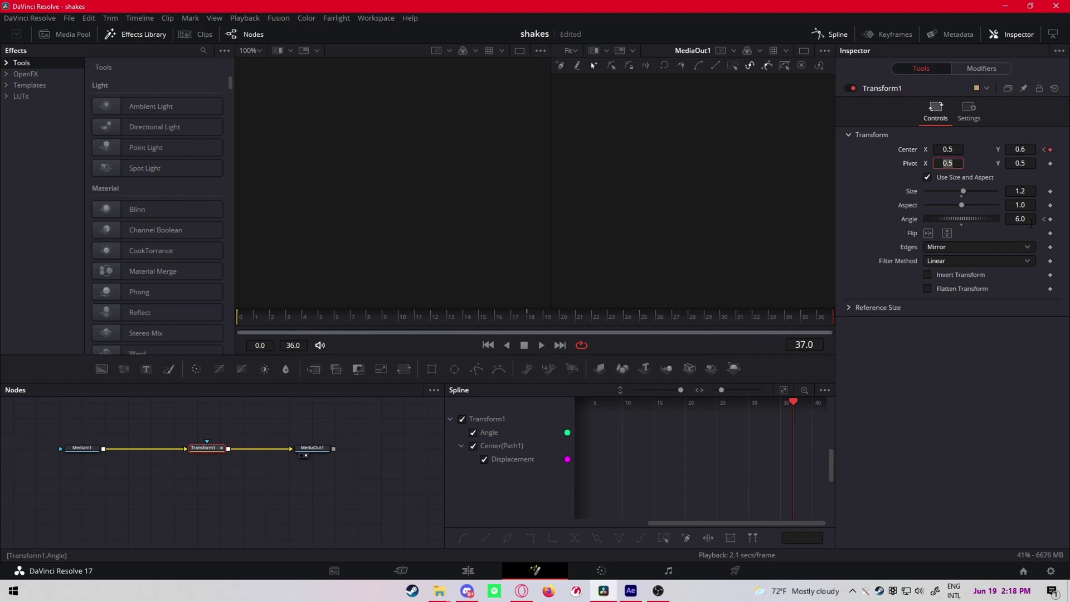
pyautogui.doubleClick(1030, 223)
pyautogui.write('-')
pyautogui.press('Tab')
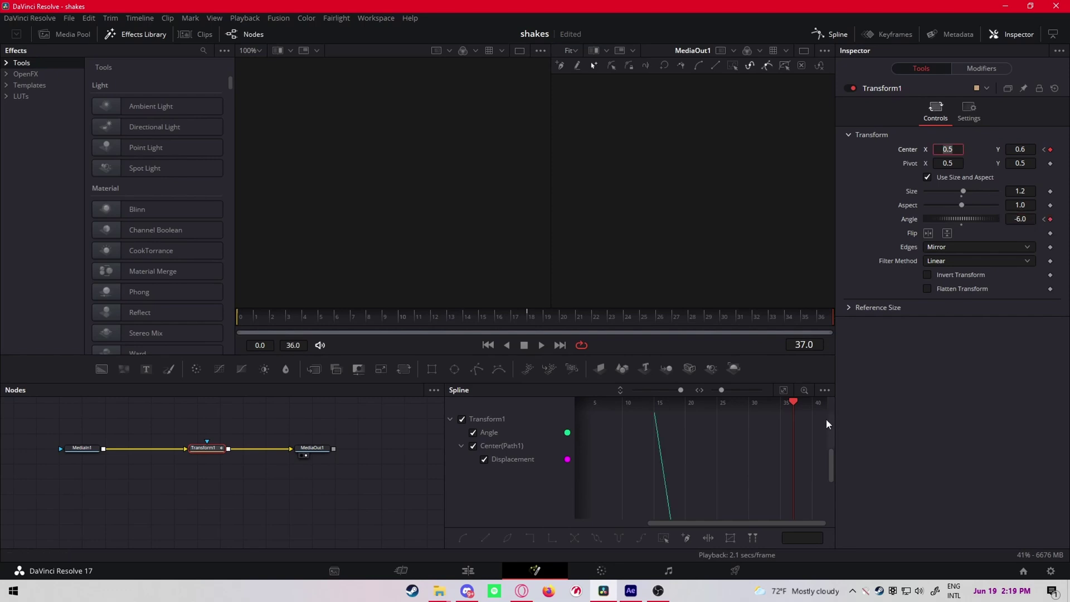
# Fit the spline graph and smooth all Angle and Displacement keyframes.
pyautogui.click(783, 389)
pyautogui.moveTo(820, 520); pyautogui.dragTo(581, 416)
pyautogui.press('s')
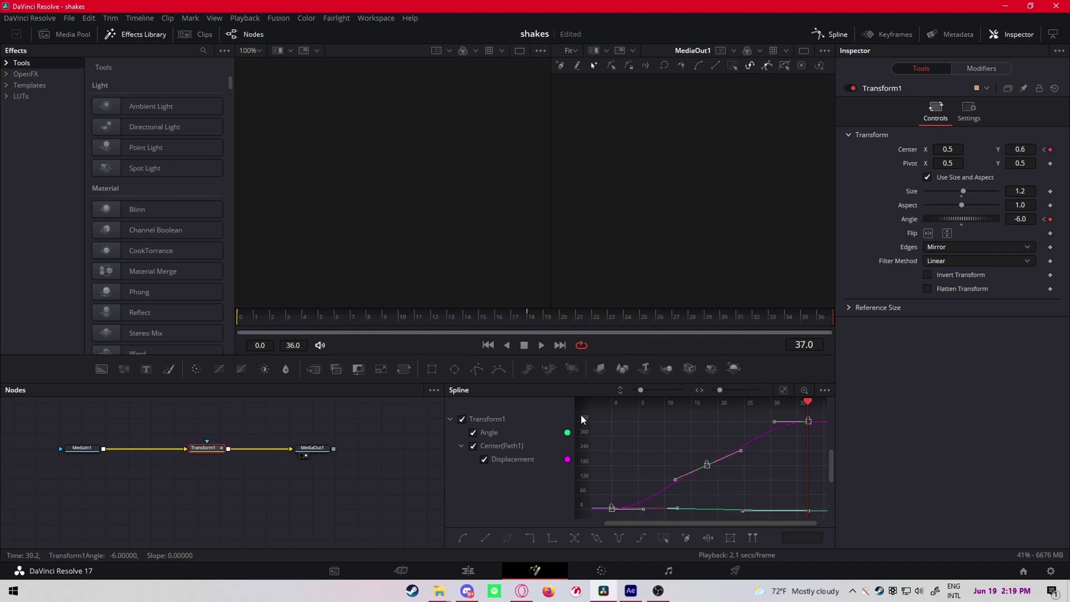
pyautogui.click(693, 463)
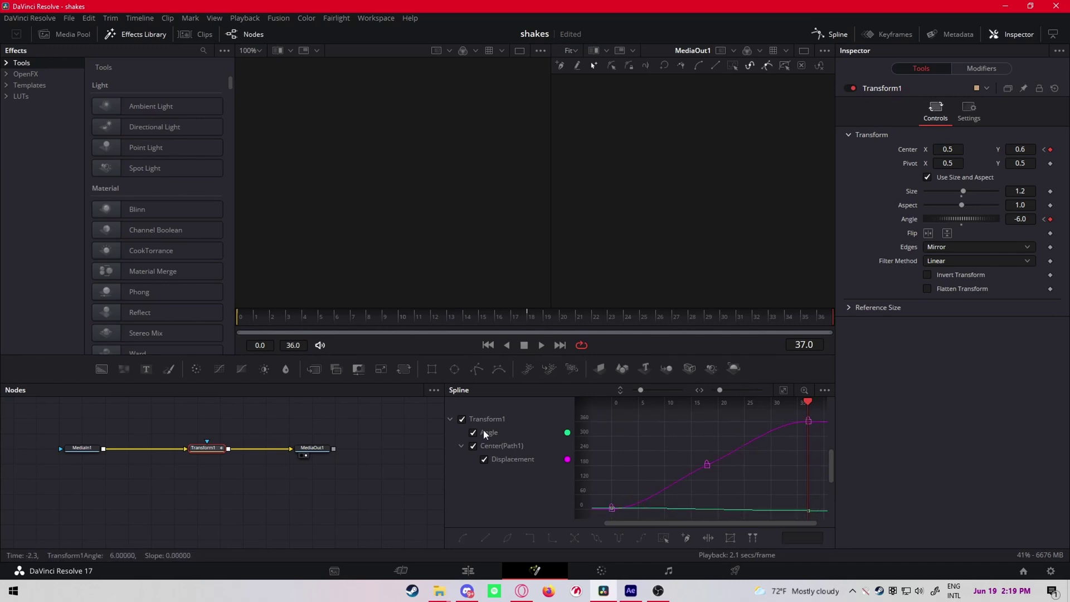
# Hide the Angle curve and flatten the middle Displacement keyframe's tangent.
pyautogui.click(473, 433)
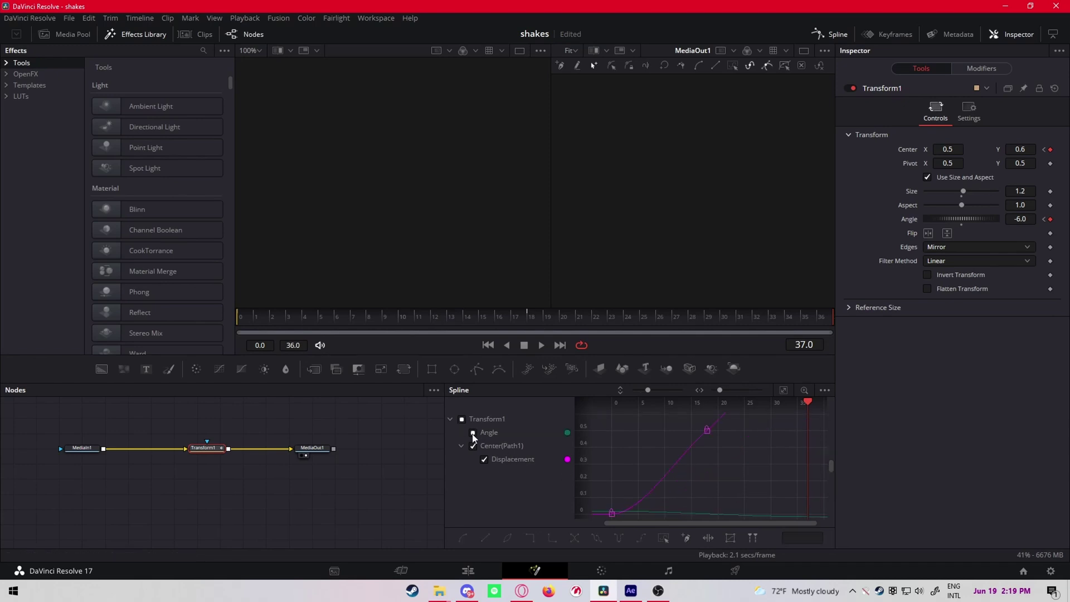
pyautogui.click(784, 391)
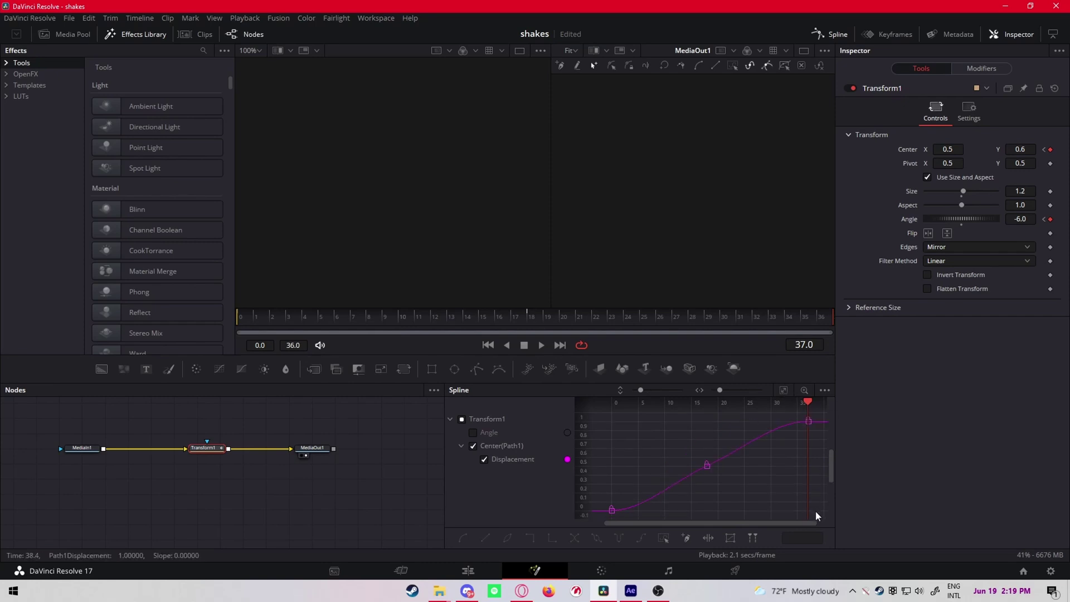
pyautogui.moveTo(815, 510); pyautogui.dragTo(577, 411)
pyautogui.moveTo(740, 456); pyautogui.dragTo(742, 472)
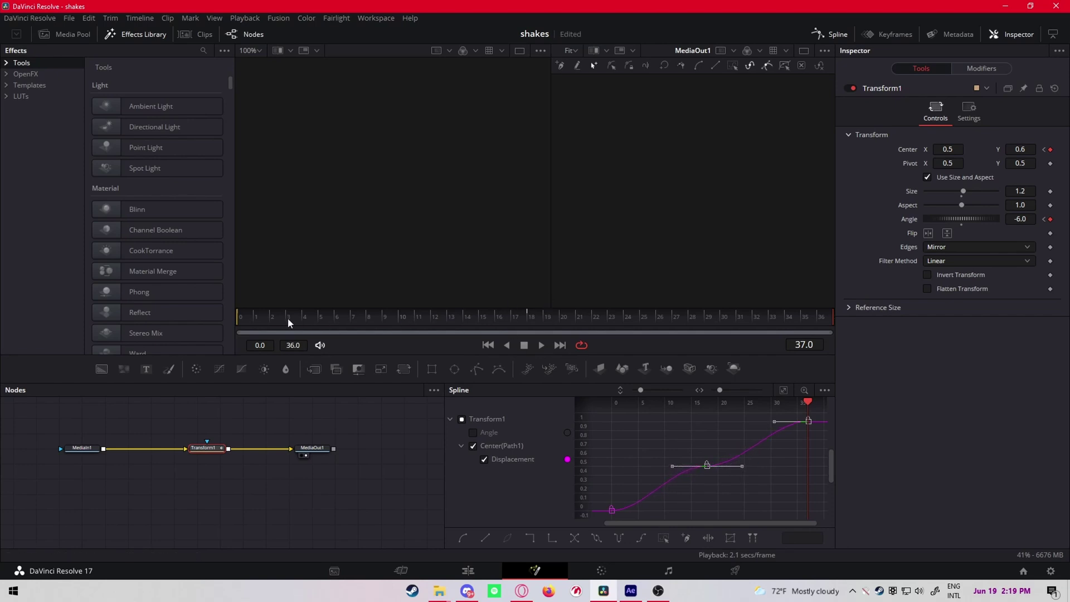
# Play back the finished shake from the start of the clip to review it.
pyautogui.click(238, 318)
pyautogui.press('space')
pyautogui.press('space')
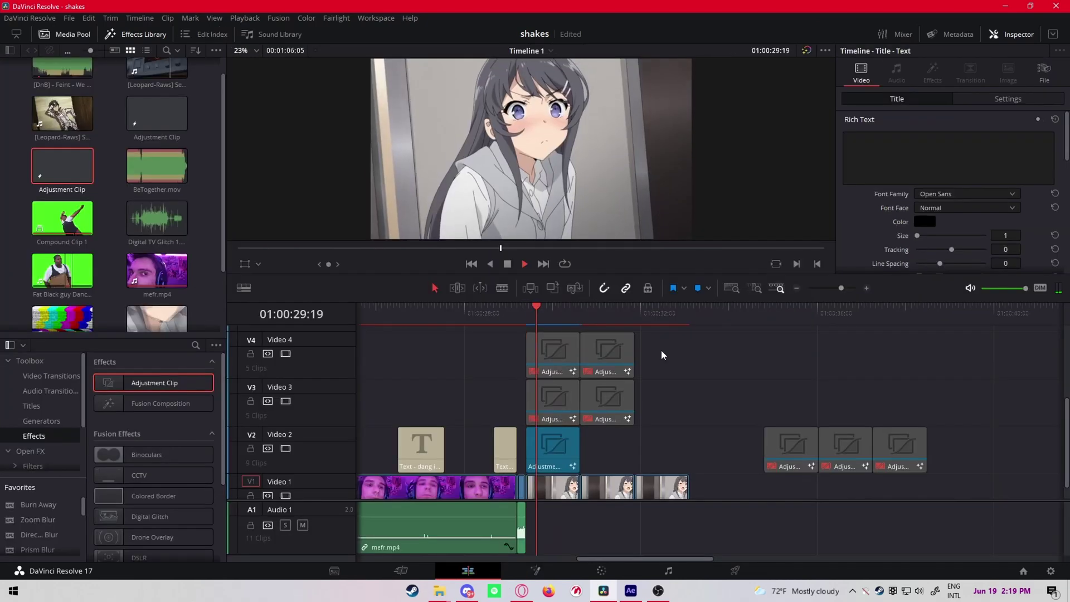
pyautogui.moveTo(540, 319); pyautogui.dragTo(526, 319)
pyautogui.press('space')
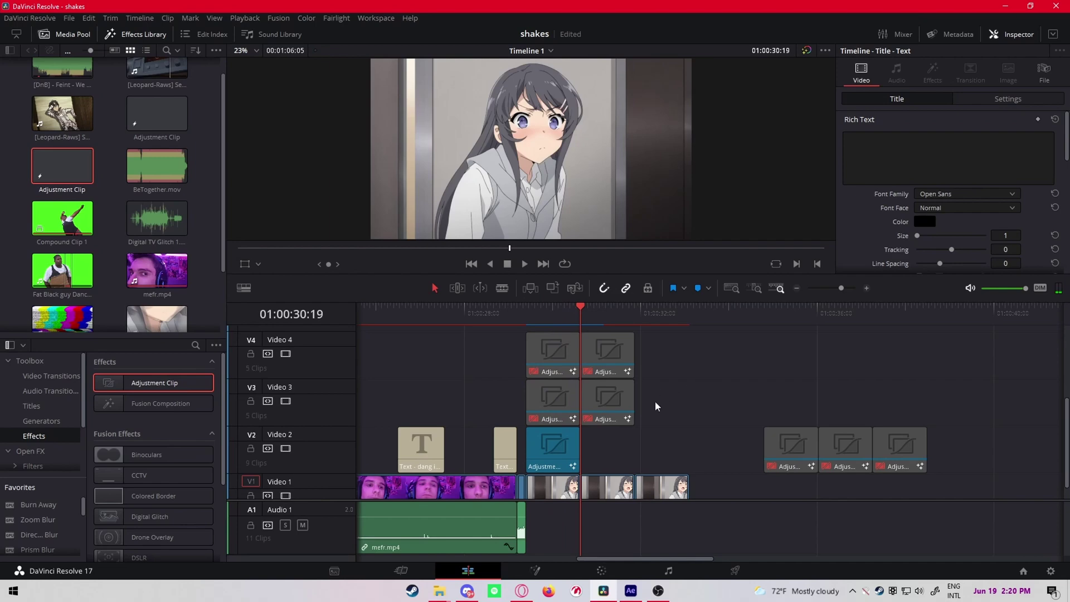
# Drag a second Adjustment Clip onto Video 2 and add a Transform node in Fusion.
pyautogui.scroll(-1, 655, 406)
pyautogui.moveTo(47, 170); pyautogui.dragTo(579, 444)
pyautogui.click(534, 571)
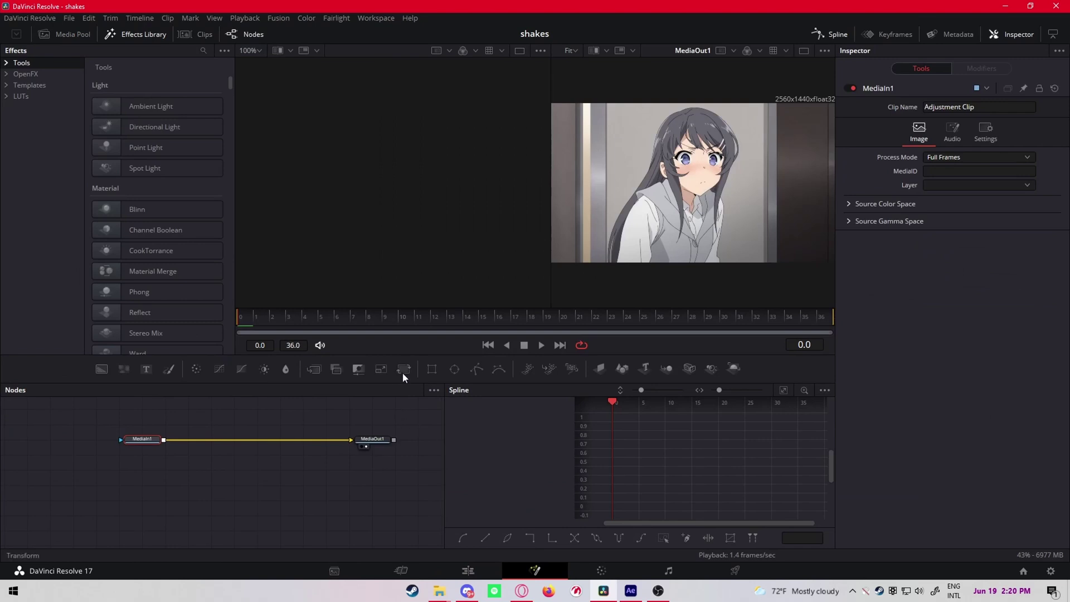
pyautogui.click(402, 370)
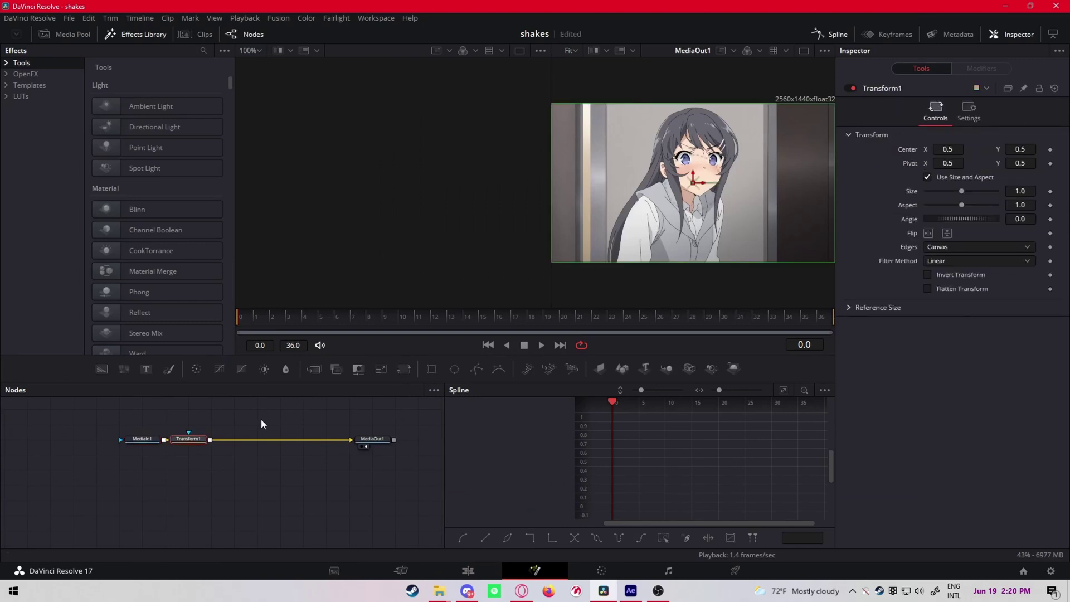
pyautogui.moveTo(187, 440); pyautogui.dragTo(263, 437)
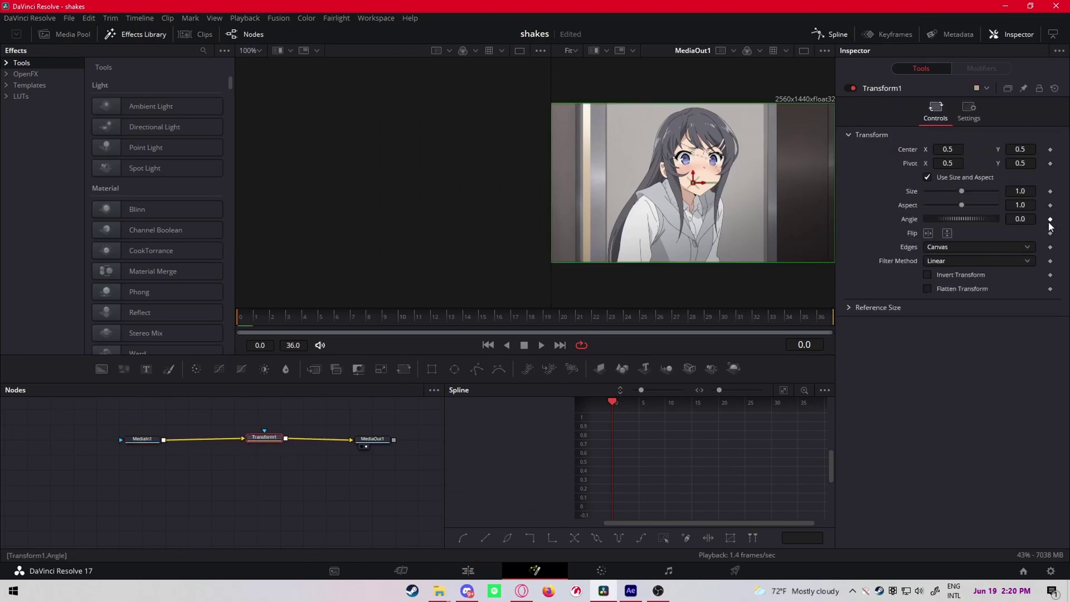
# Give Transform1 Mirror edges, Size 1.2, and a Center keyframe.
pyautogui.click(962, 246)
pyautogui.click(946, 301)
pyautogui.press('Return')
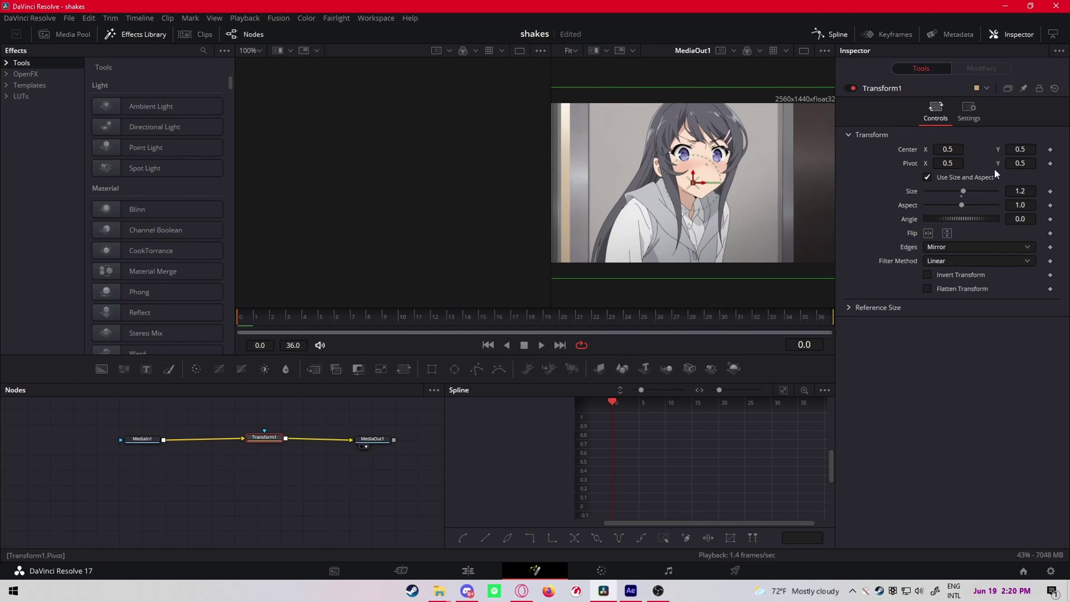
pyautogui.click(1051, 150)
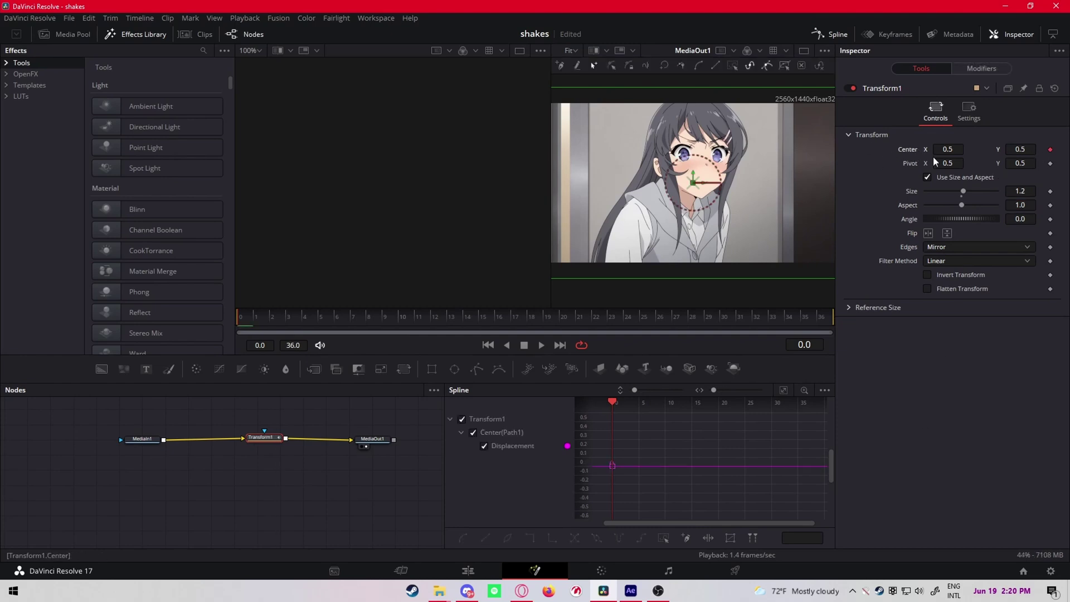
# At frame 0, keyframe Angle -6 and Center 0.6, 0.6.
pyautogui.click(1051, 220)
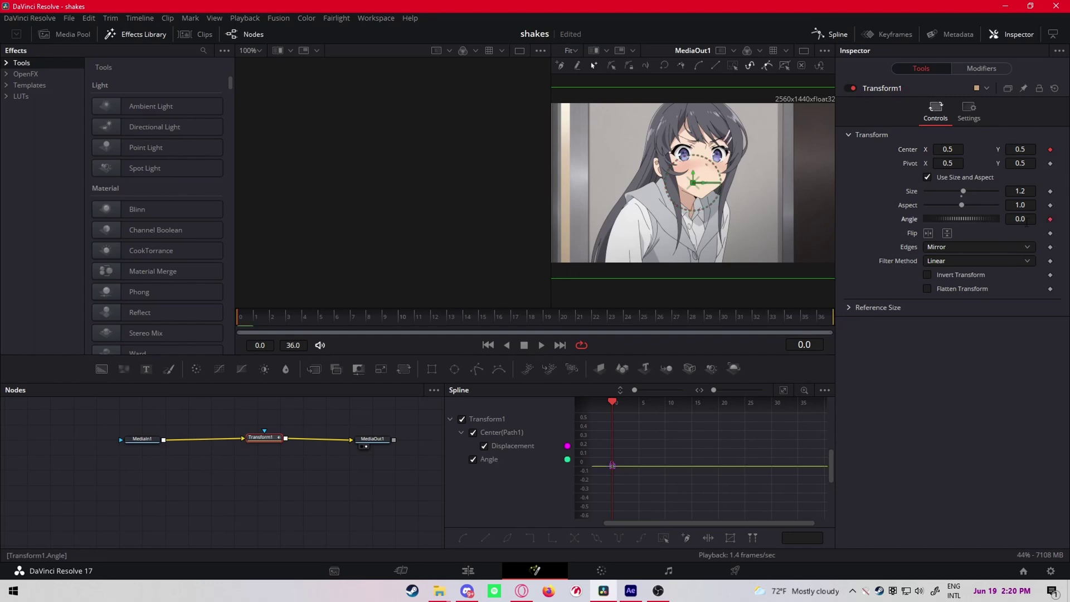
pyautogui.click(1028, 220)
pyautogui.write('6')
pyautogui.press('Return')
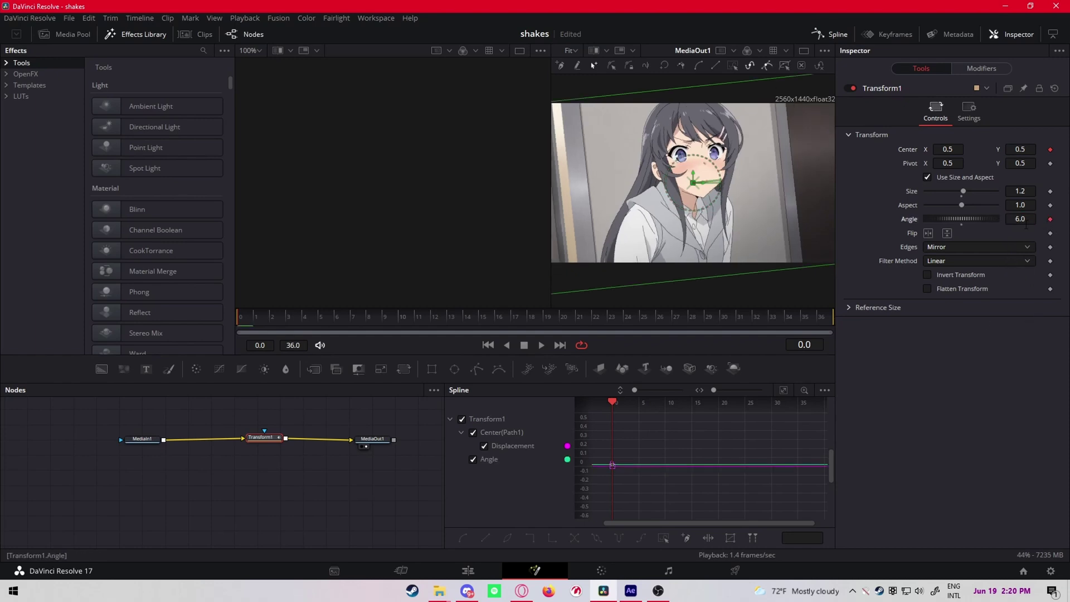
pyautogui.click(1026, 223)
pyautogui.press('Tab')
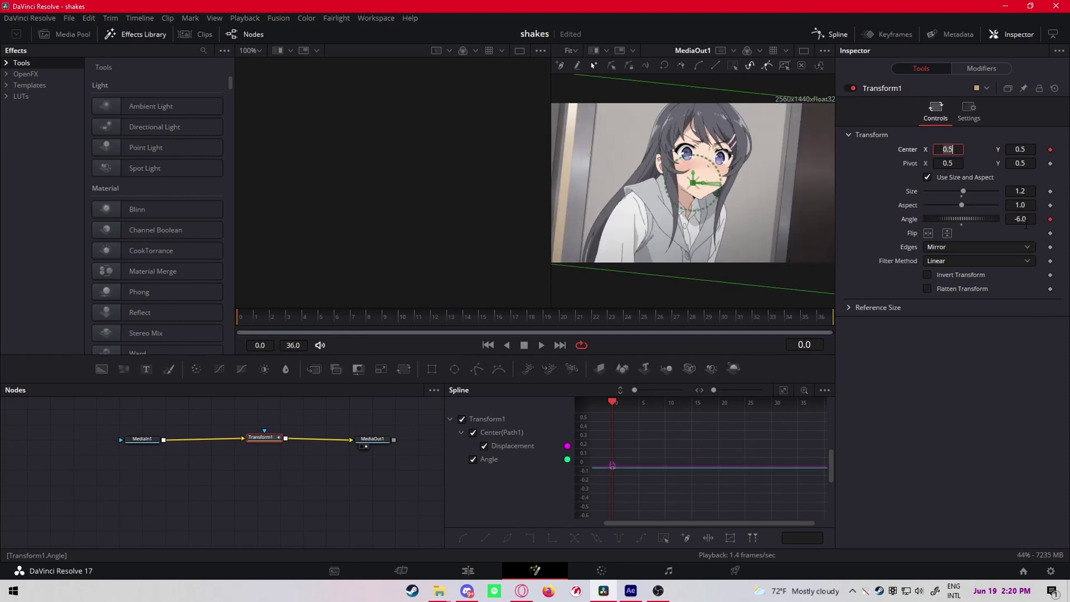
pyautogui.write('0.6')
pyautogui.press('Tab')
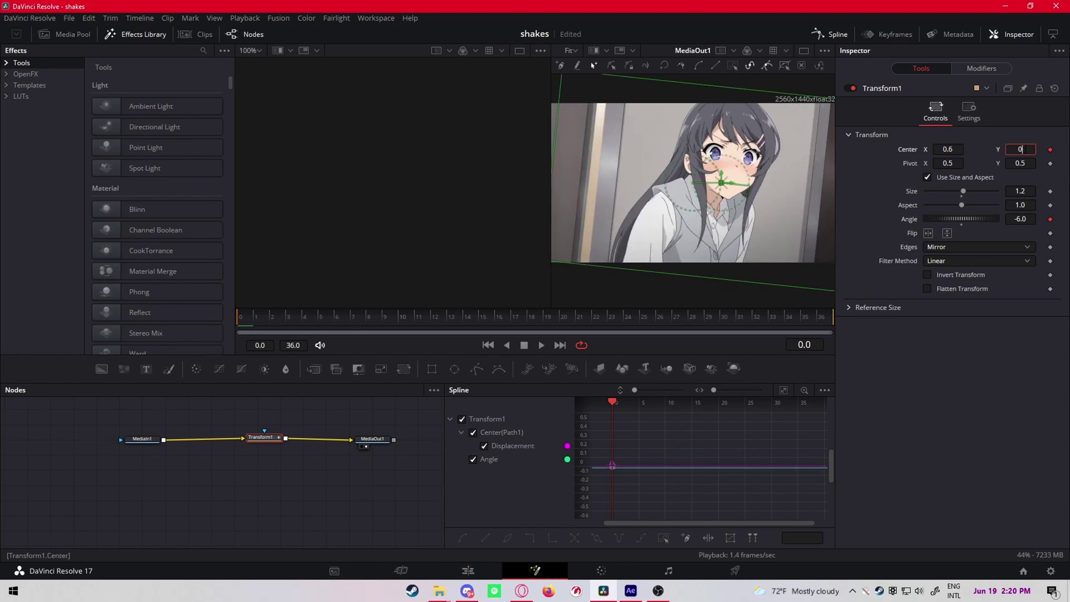
pyautogui.write('0.6')
pyautogui.press('Return')
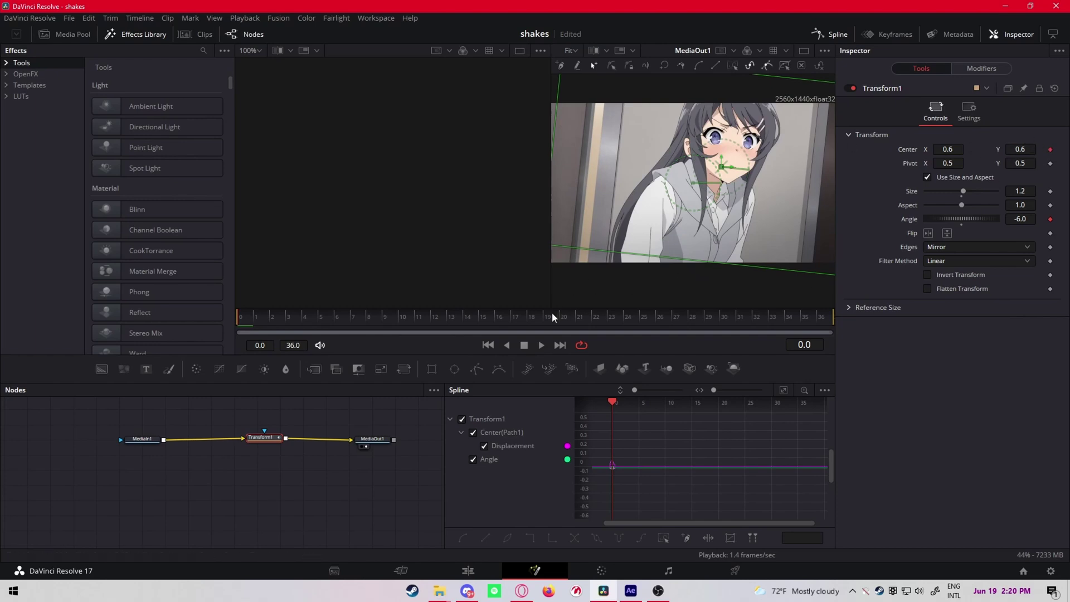
# At frame 18, keyframe Center at 0.4, 0.4.
pyautogui.click(520, 319)
pyautogui.moveTo(520, 319); pyautogui.dragTo(529, 319)
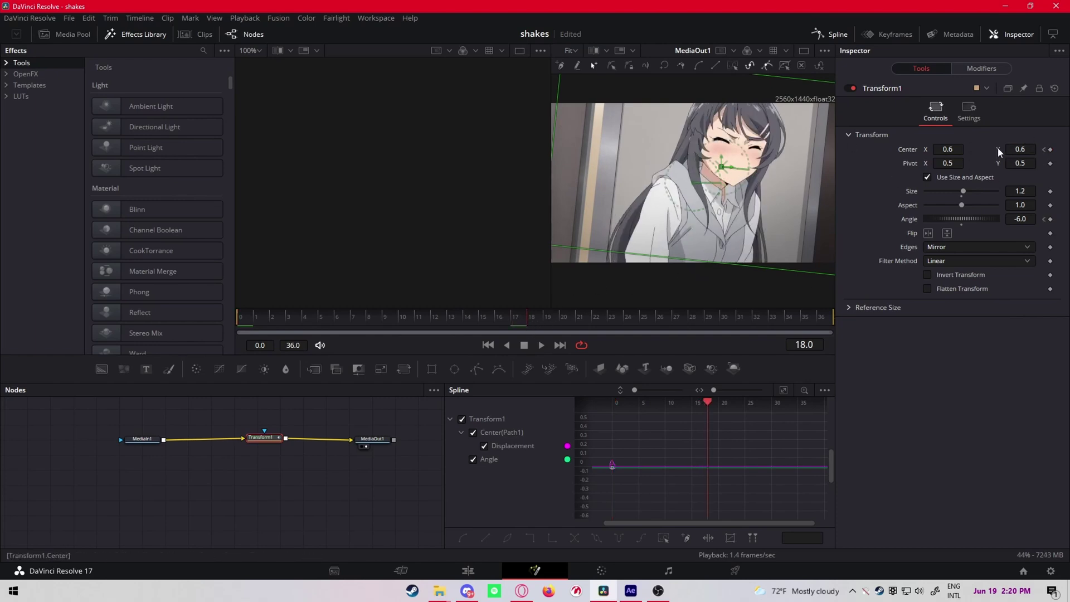
pyautogui.click(947, 150)
pyautogui.write('0.4')
pyautogui.press('Return')
pyautogui.click(1020, 150)
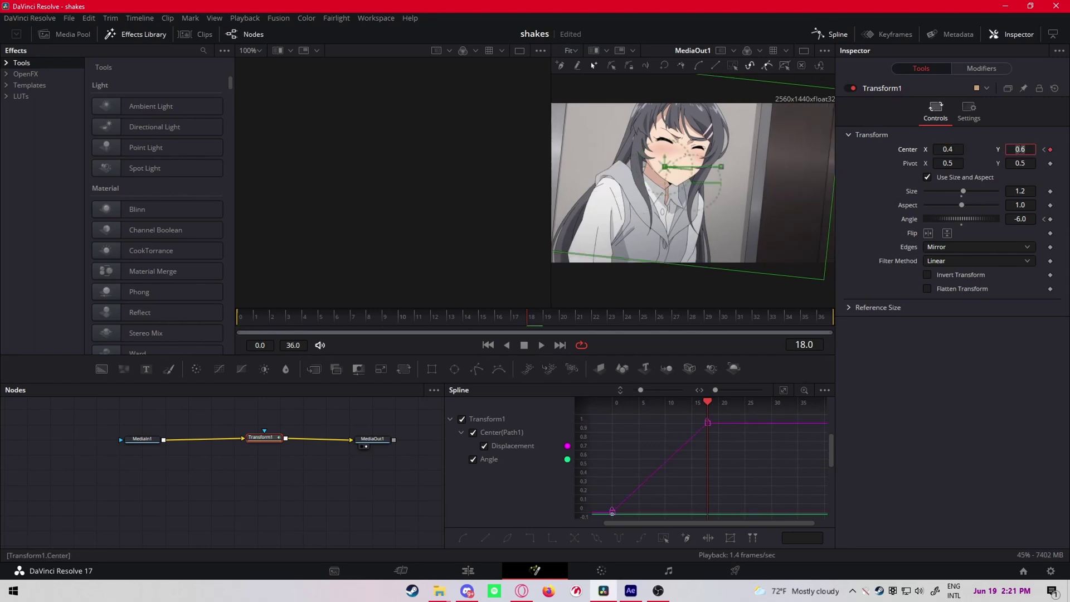
pyautogui.write('0.4')
pyautogui.press('Tab')
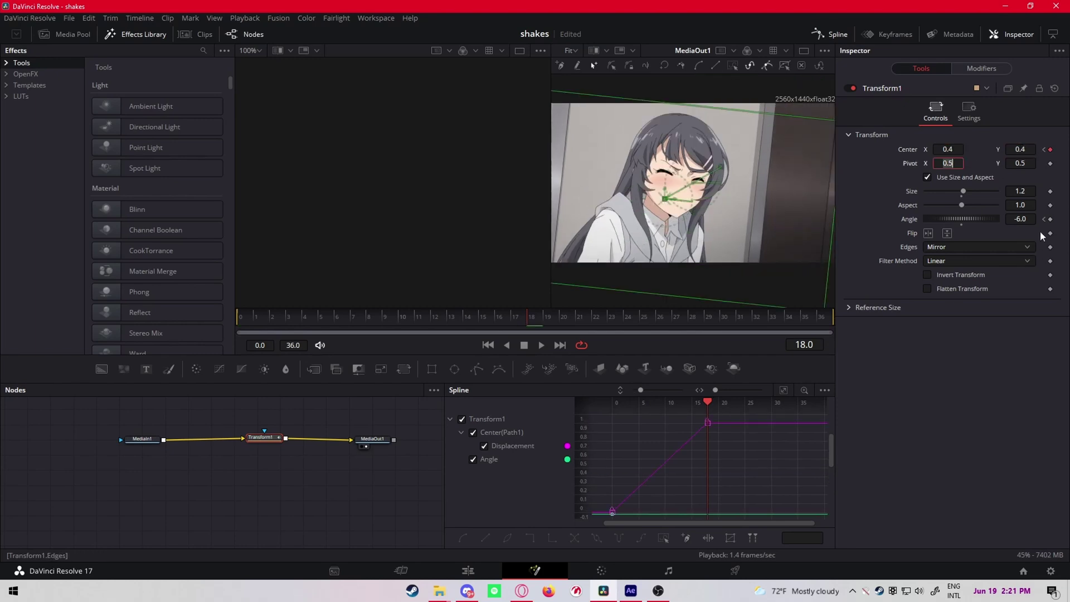
# At frame 21, set the Angle to 5 degrees.
pyautogui.click(574, 316)
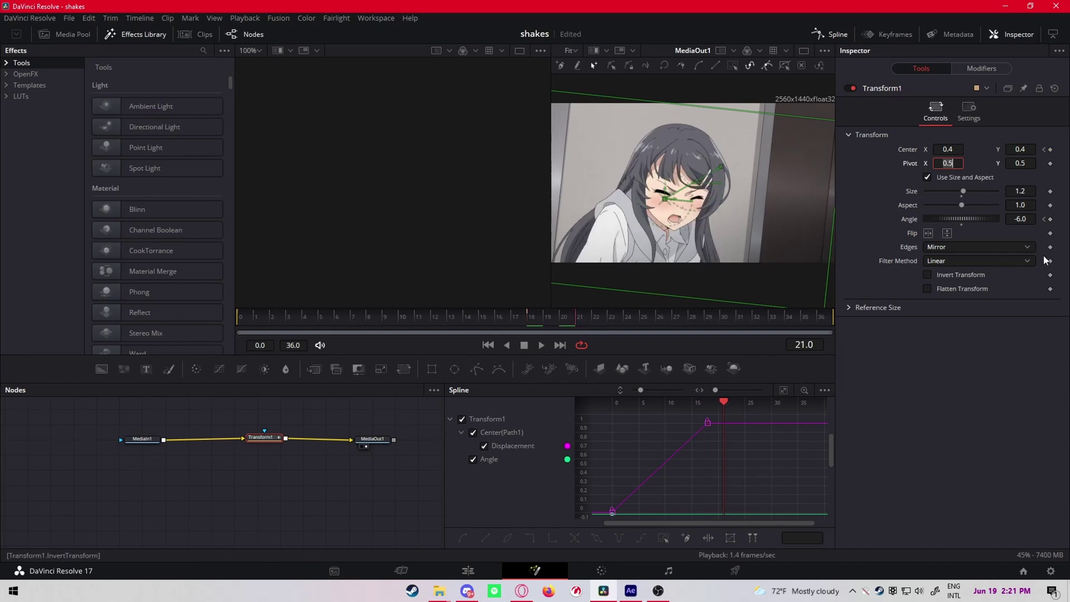
pyautogui.click(1030, 220)
pyautogui.write('4')
pyautogui.press('Tab')
pyautogui.click(1031, 221)
pyautogui.write('5')
pyautogui.press('Tab')
# At frame 36, set Center to 0.6, 0.6 and Angle to -5, then check frame 0.
pyautogui.moveTo(798, 320); pyautogui.dragTo(826, 317)
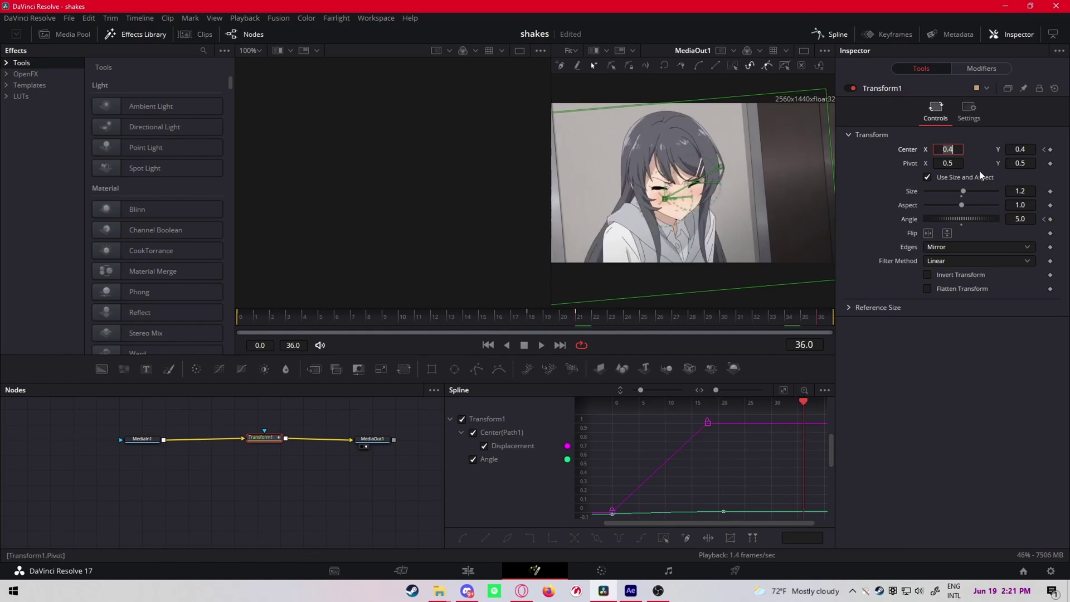
pyautogui.click(965, 149)
pyautogui.click(954, 149)
pyautogui.write('0.6')
pyautogui.press('Tab')
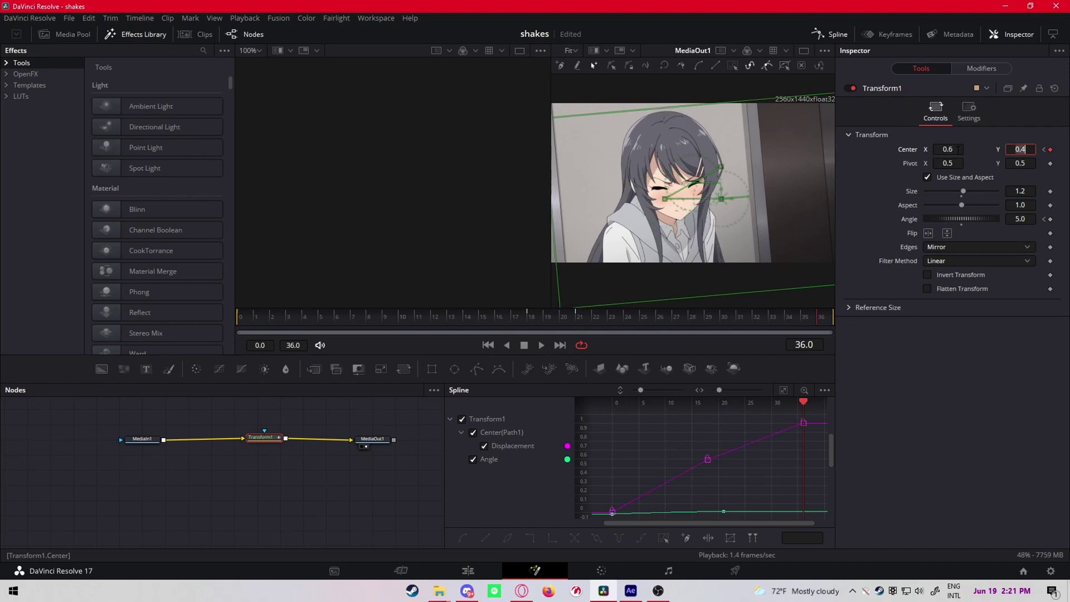
pyautogui.write('0.6')
pyautogui.press('Tab')
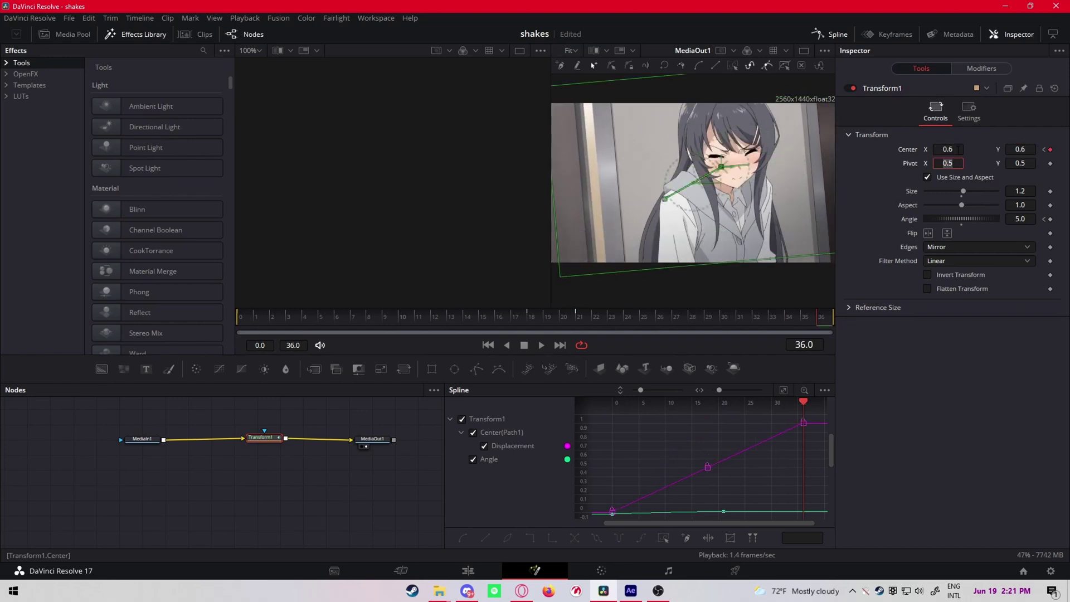
pyautogui.click(1030, 219)
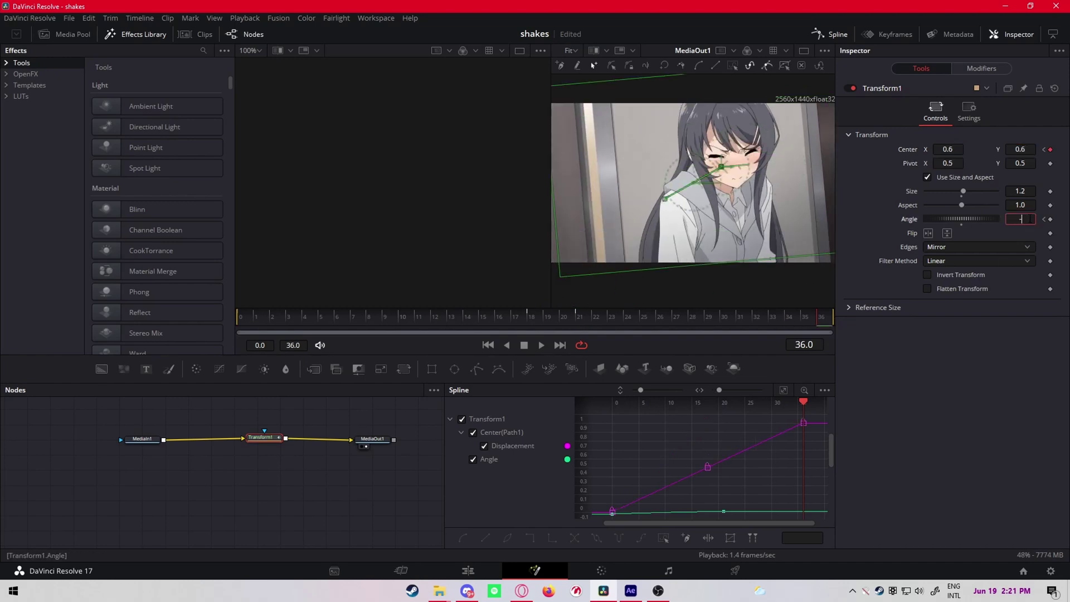
pyautogui.write('-5')
pyautogui.press('Tab')
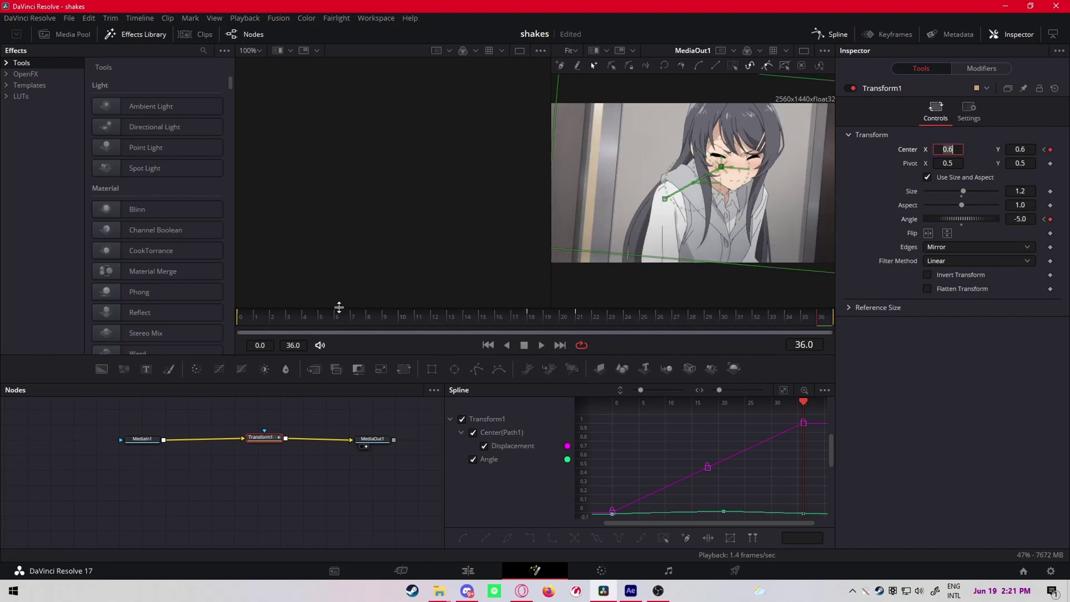
pyautogui.moveTo(318, 317); pyautogui.dragTo(238, 317)
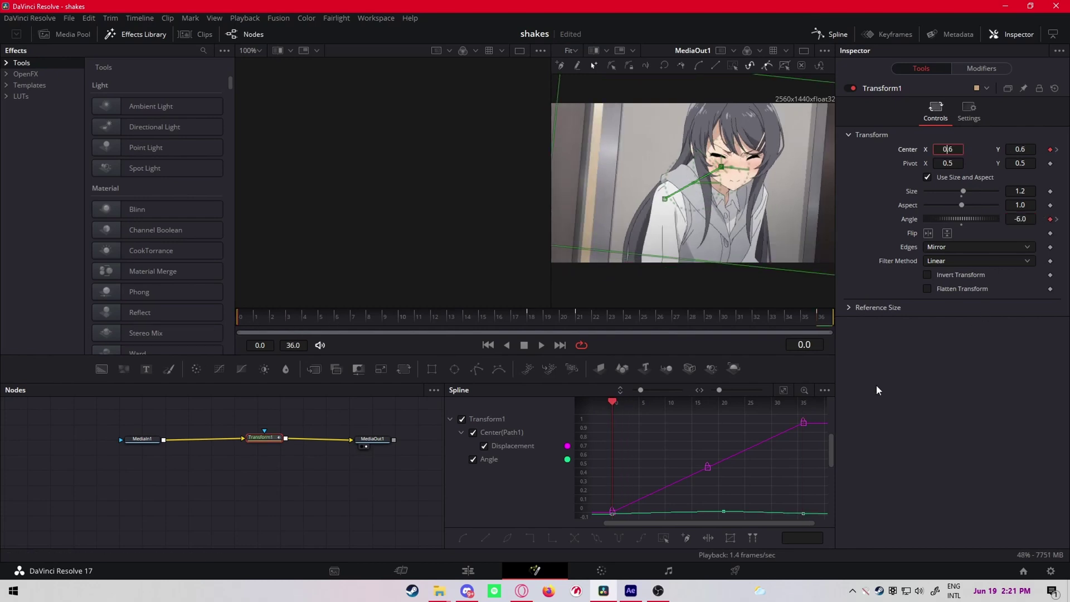
pyautogui.press('End')
# Smooth all keyframes and reshape the Displacement curve's easing.
pyautogui.moveTo(819, 517); pyautogui.dragTo(577, 417)
pyautogui.hotkey('shift', 's')
pyautogui.moveTo(740, 453); pyautogui.dragTo(740, 473)
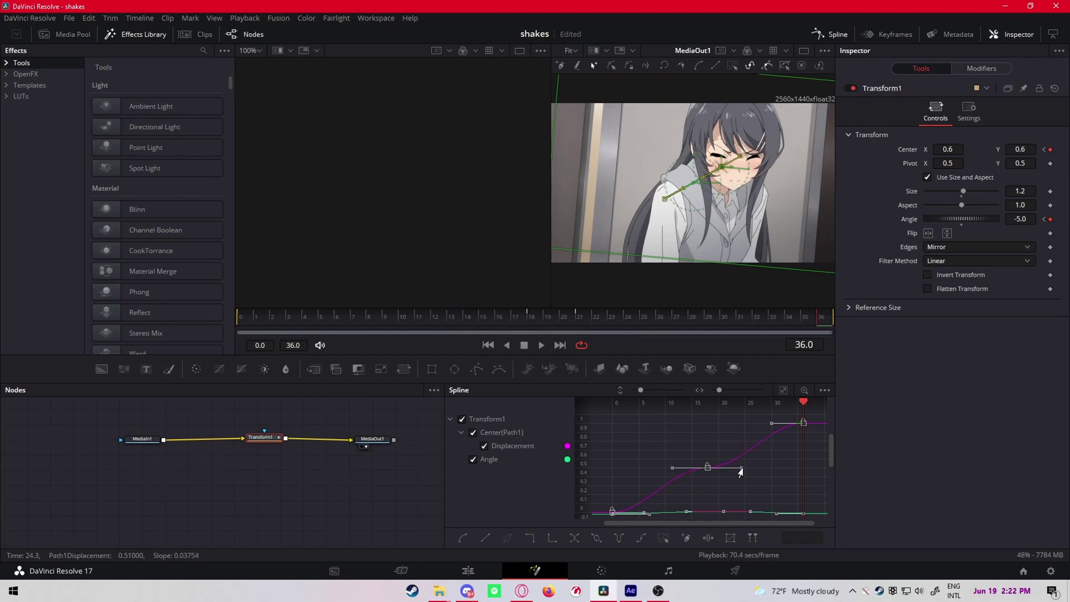
# Isolate the Angle curve, smooth it, and flatten the tangent at its peak.
pyautogui.click(485, 446)
pyautogui.click(783, 390)
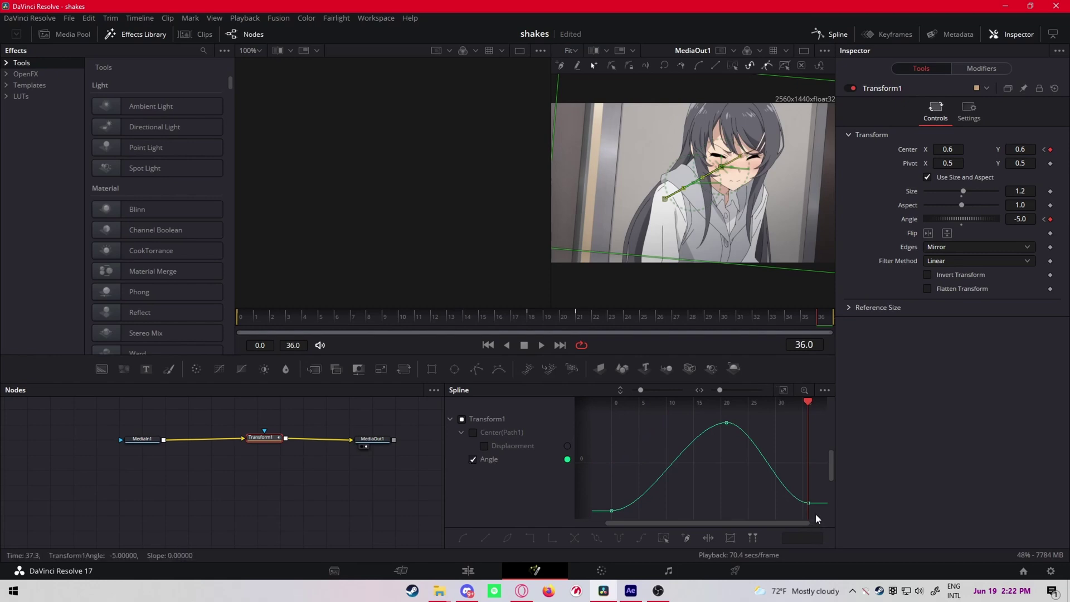
pyautogui.moveTo(815, 513); pyautogui.dragTo(571, 423)
pyautogui.moveTo(685, 426); pyautogui.dragTo(686, 424)
# Back on the Edit page, preview the shake several times from 30:19.
pyautogui.click(468, 570)
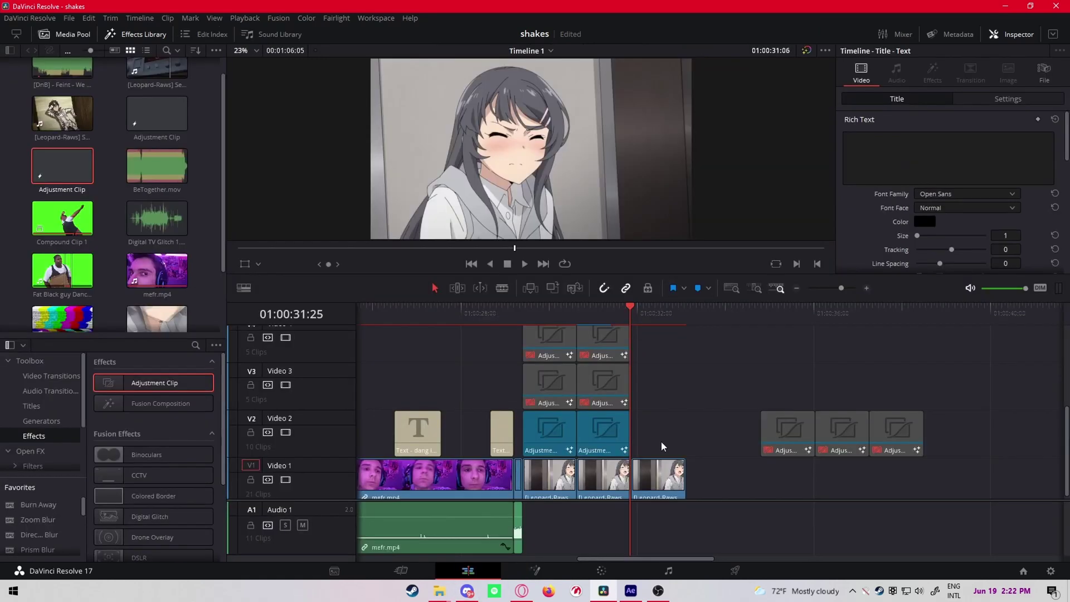
pyautogui.moveTo(620, 318); pyautogui.dragTo(588, 318)
pyautogui.click(579, 317)
pyautogui.press('space')
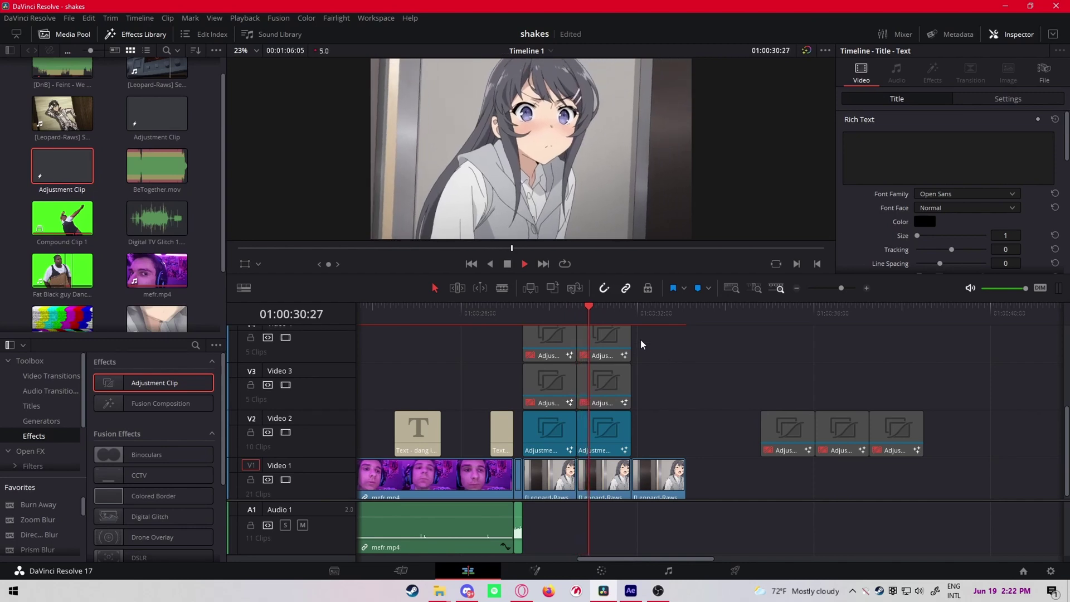
pyautogui.moveTo(621, 313); pyautogui.dragTo(577, 319)
pyautogui.press('space')
pyautogui.press('space')
pyautogui.press('space')
pyautogui.press('space')
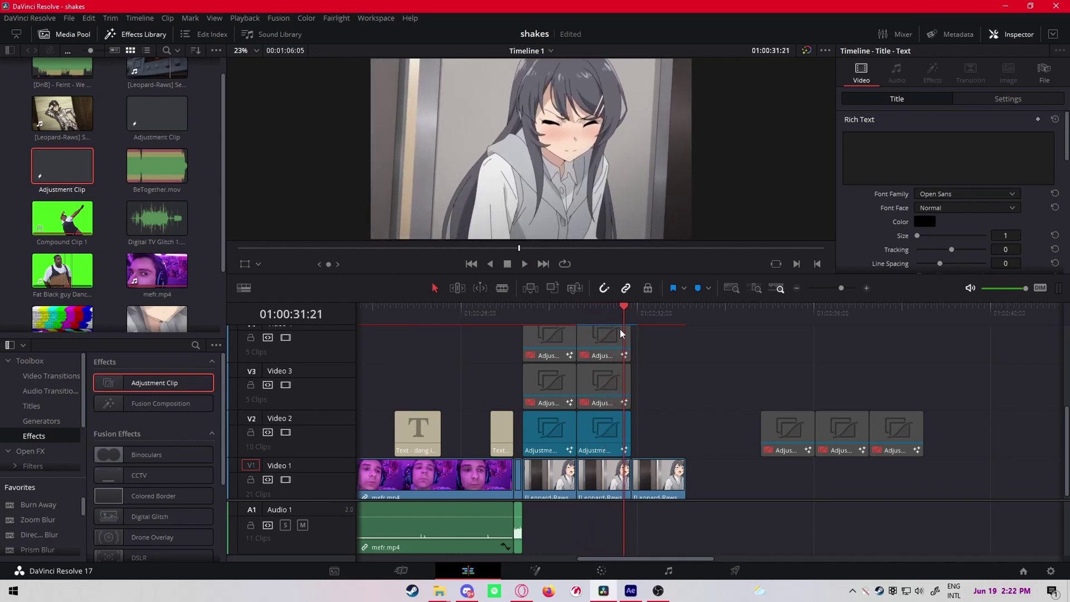
pyautogui.press('space')
pyautogui.press('space')
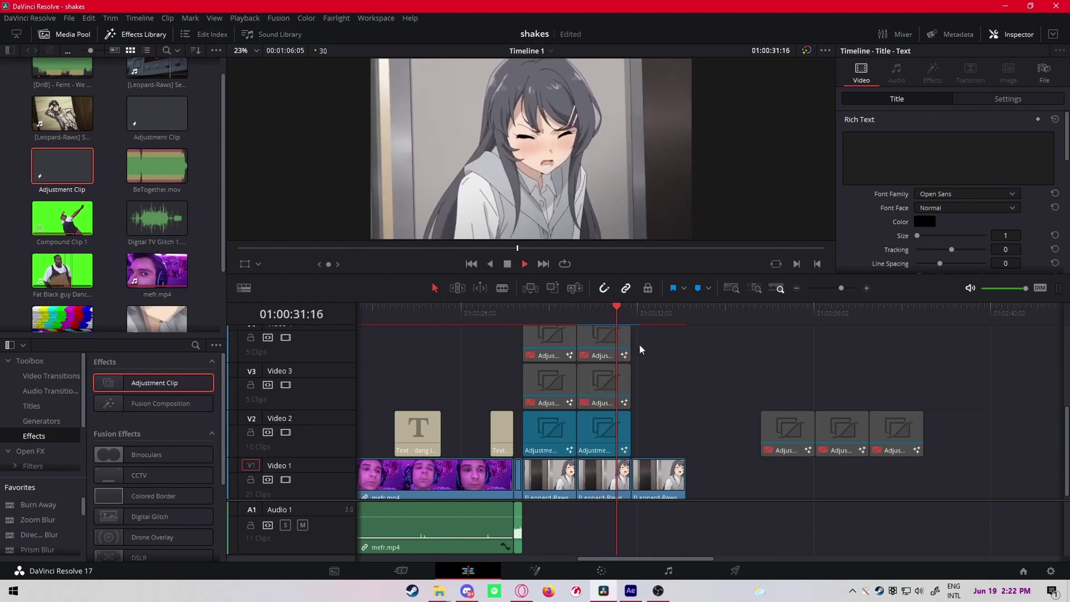
pyautogui.click(580, 312)
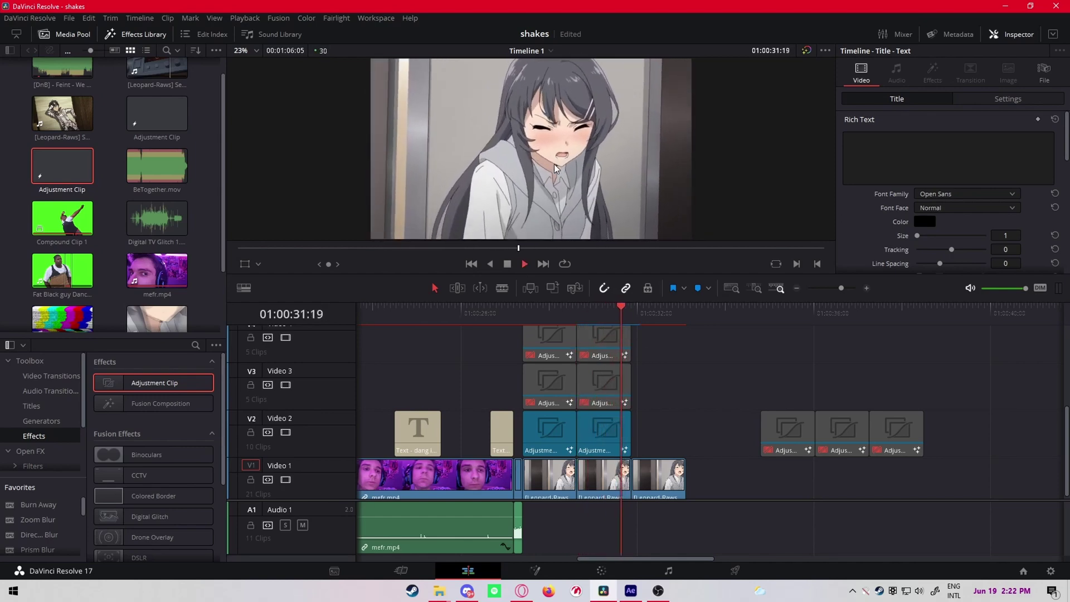
pyautogui.click(577, 314)
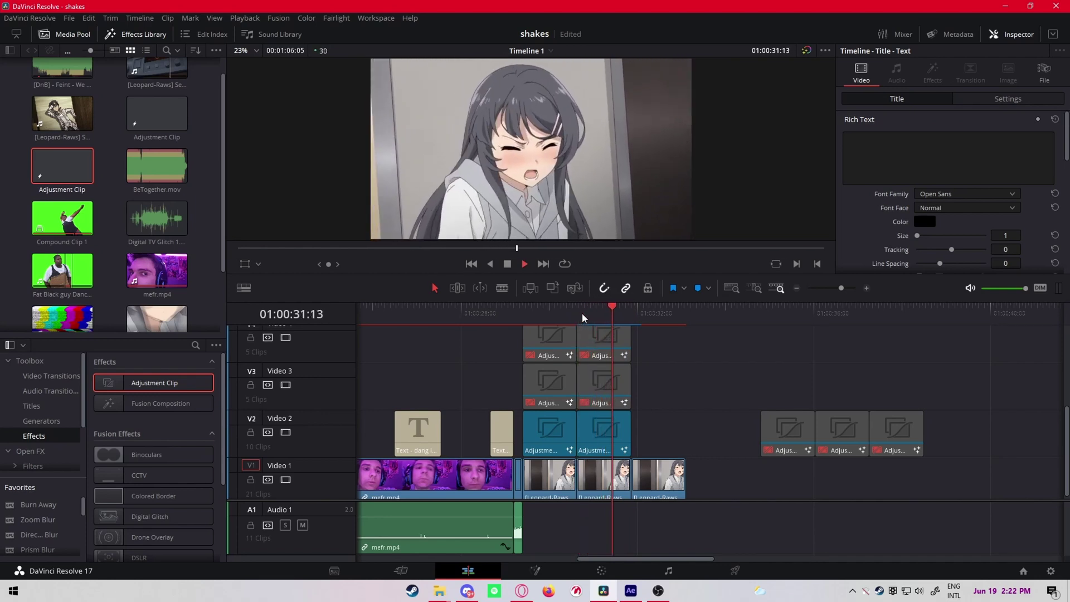
pyautogui.press('space')
# Drop another Adjustment Clip on Video 2 after the existing ones and open it in Fusion.
pyautogui.hscroll(3, 667, 370)
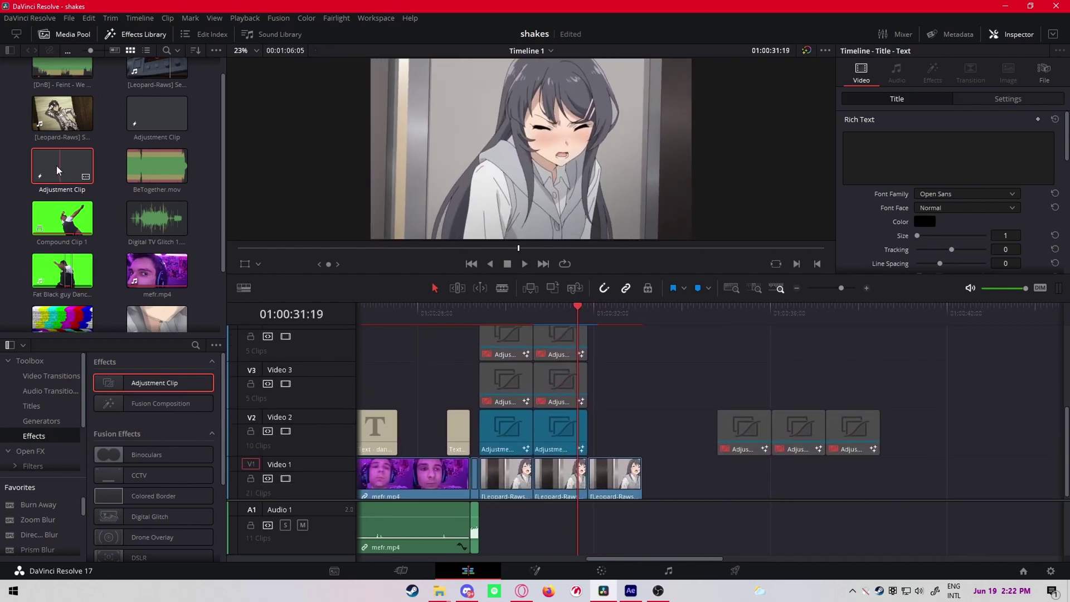
pyautogui.moveTo(61, 167); pyautogui.dragTo(587, 426)
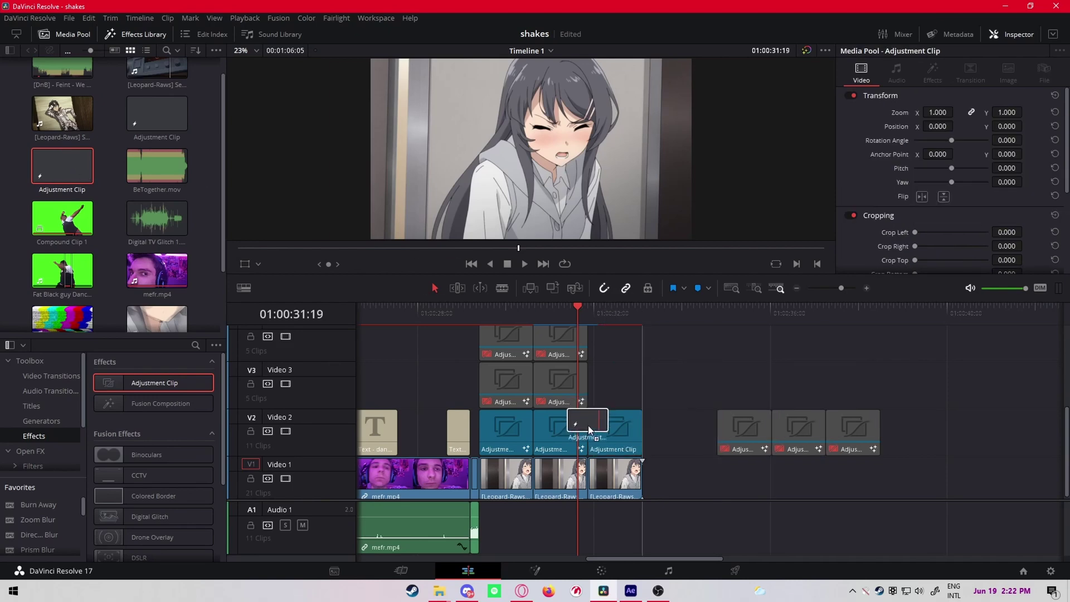
pyautogui.click(588, 316)
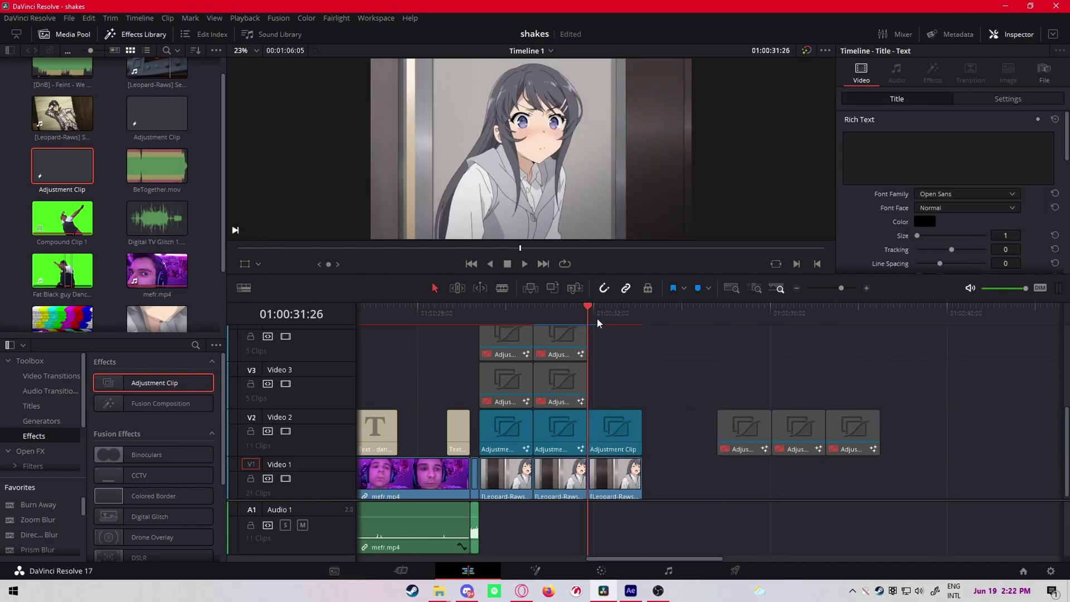
pyautogui.click(544, 571)
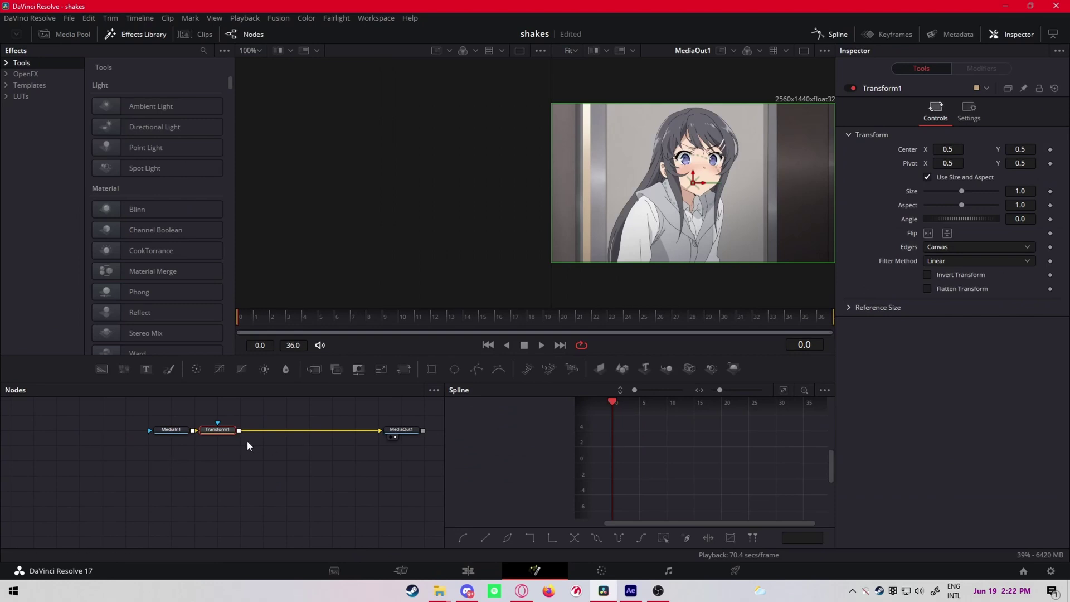
# Set Transform1's Edges to Mirror and Size to 1.2.
pyautogui.moveTo(229, 431); pyautogui.dragTo(263, 434)
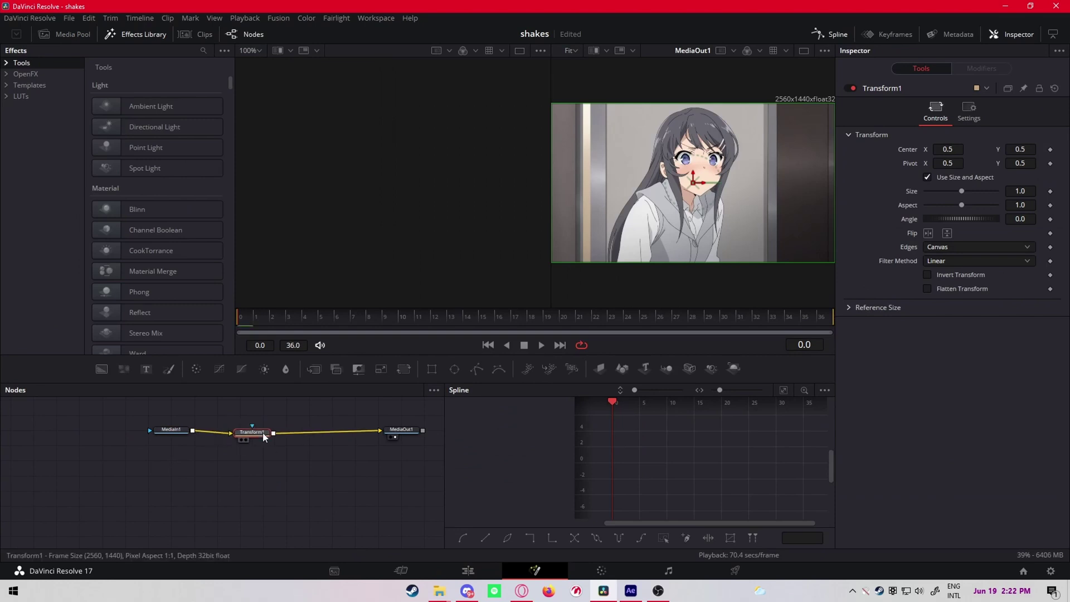
pyautogui.click(950, 261)
pyautogui.click(949, 247)
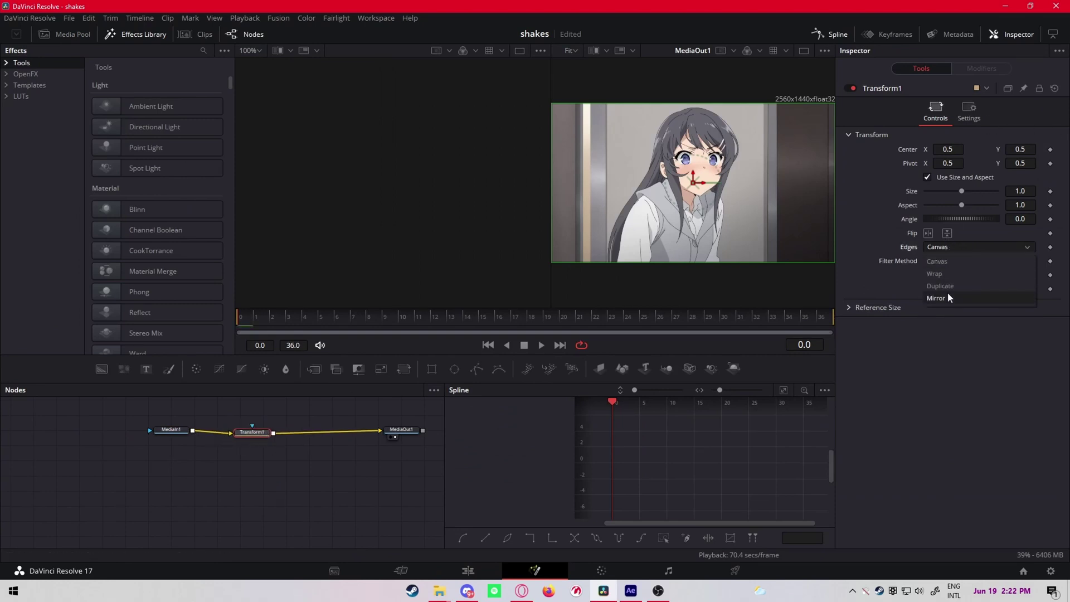
pyautogui.click(948, 296)
pyautogui.click(1022, 191)
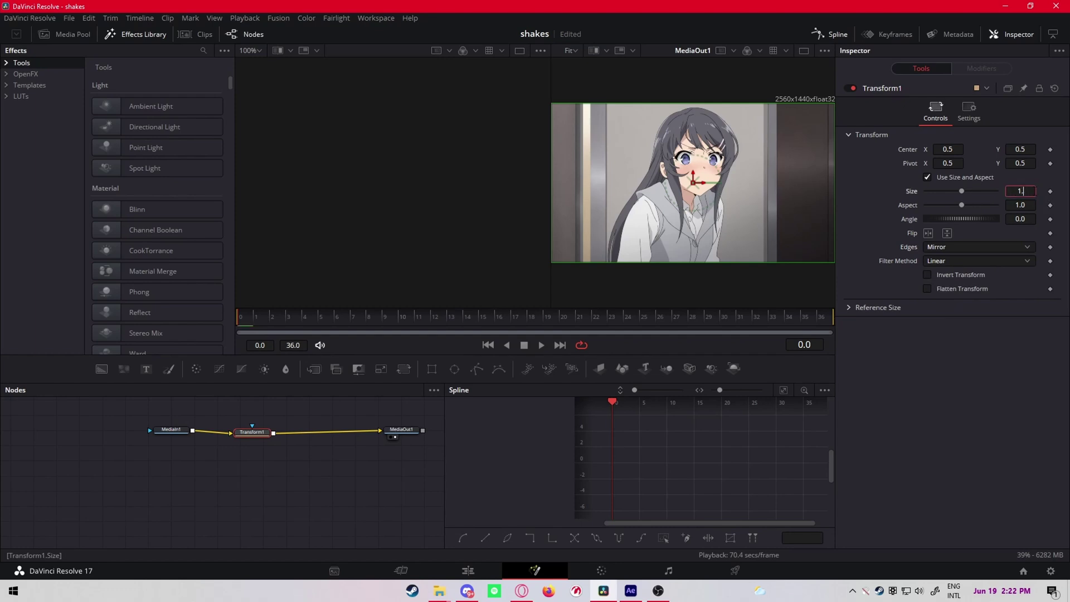
pyautogui.write('2')
pyautogui.press('Return')
# Keyframe Angle at -6 and Center at 0.6, 0.6 on the first frame.
pyautogui.click(1051, 150)
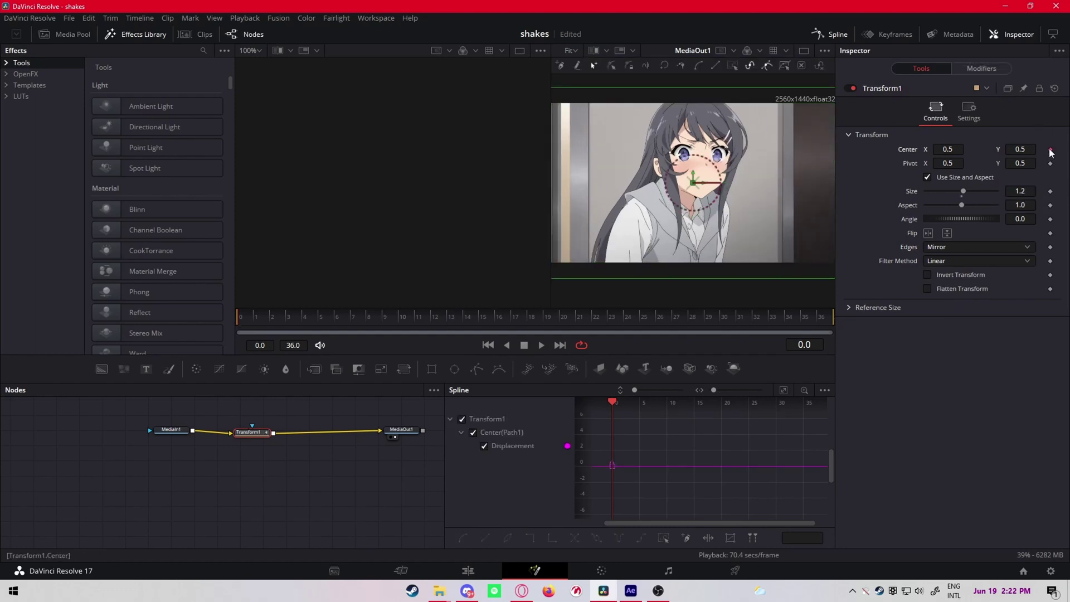
pyautogui.click(1051, 219)
pyautogui.click(1021, 219)
pyautogui.write('-6')
pyautogui.press('Return')
pyautogui.write('0.6')
pyautogui.click(1021, 149)
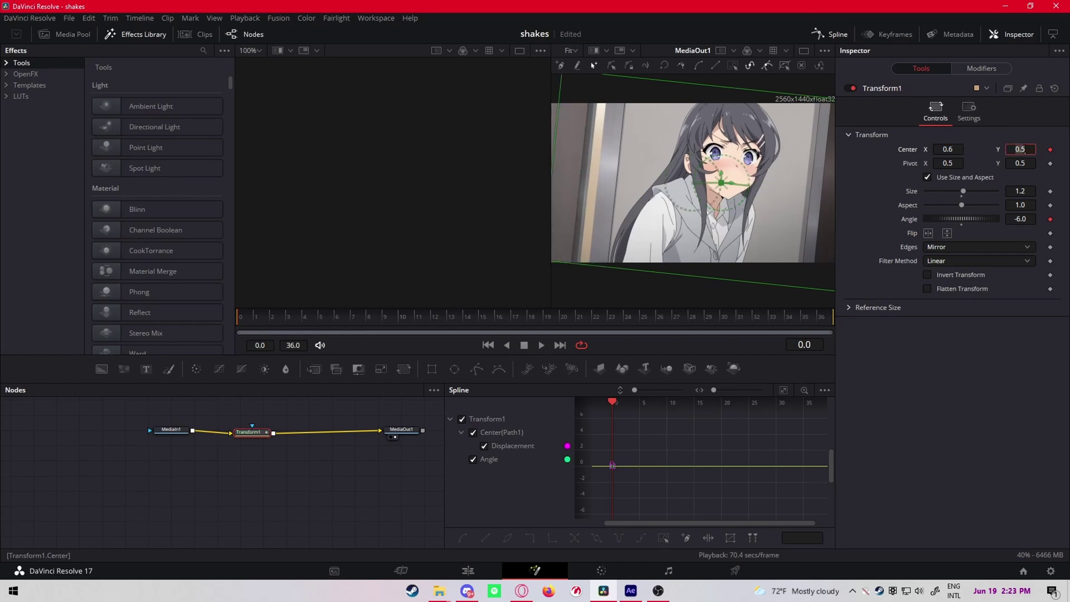
pyautogui.press('Tab')
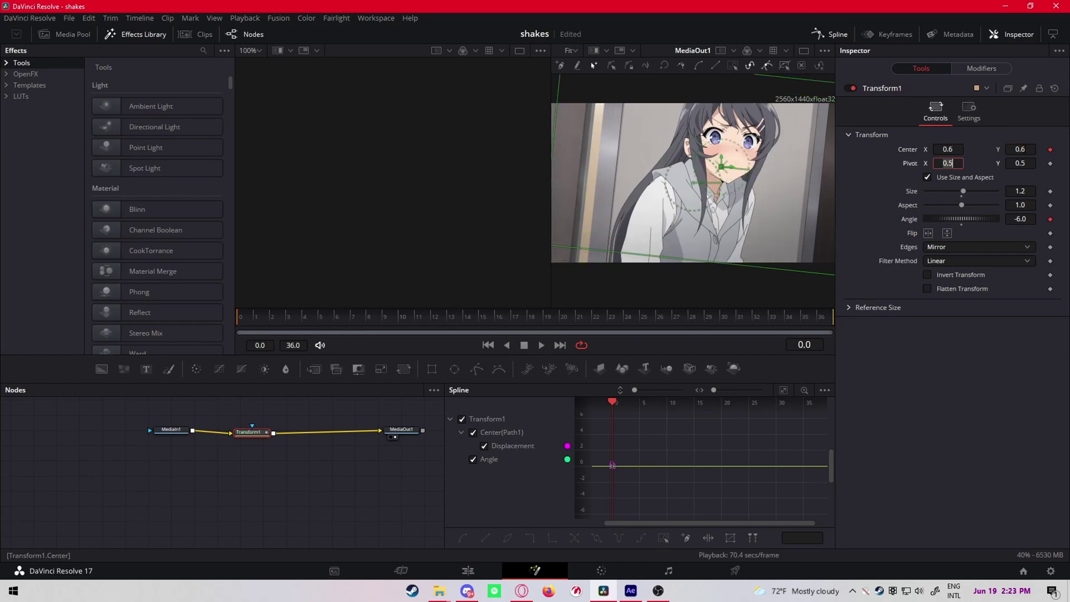
# At frame 15, keyframe Center at 0.4, 0.4 and preview the motion.
pyautogui.click(499, 318)
pyautogui.moveTo(523, 321); pyautogui.dragTo(482, 327)
pyautogui.click(468, 326)
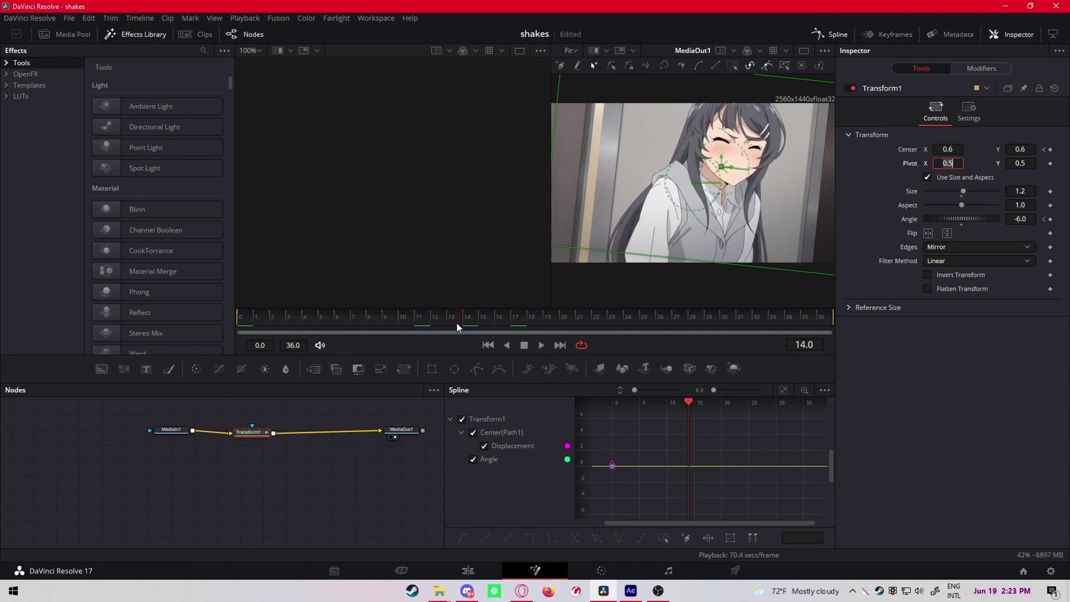
pyautogui.moveTo(457, 323); pyautogui.dragTo(484, 320)
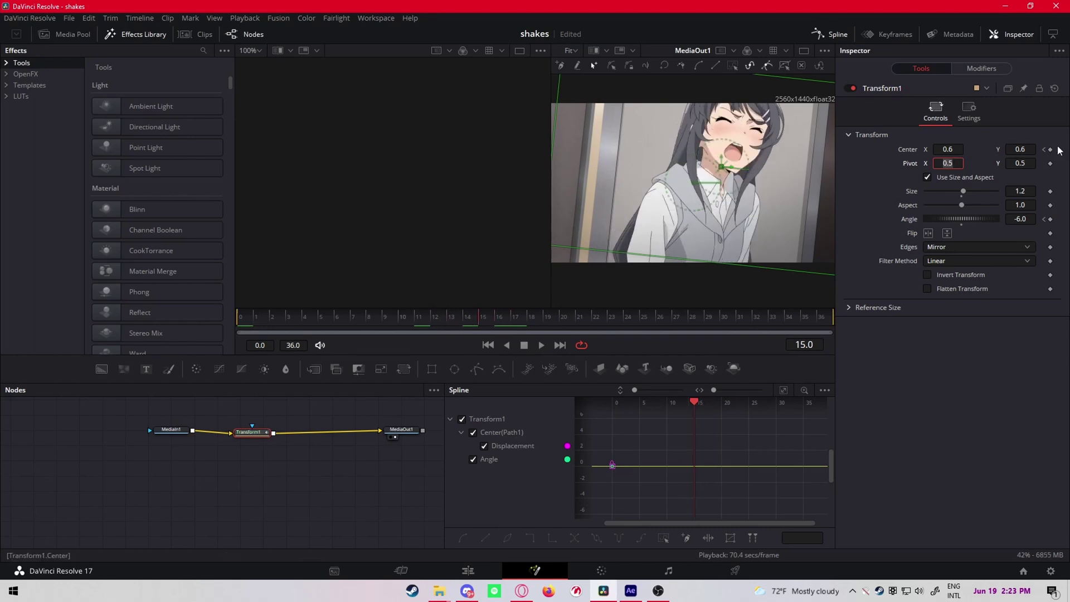
pyautogui.click(959, 149)
pyautogui.write('0.4')
pyautogui.press('Tab')
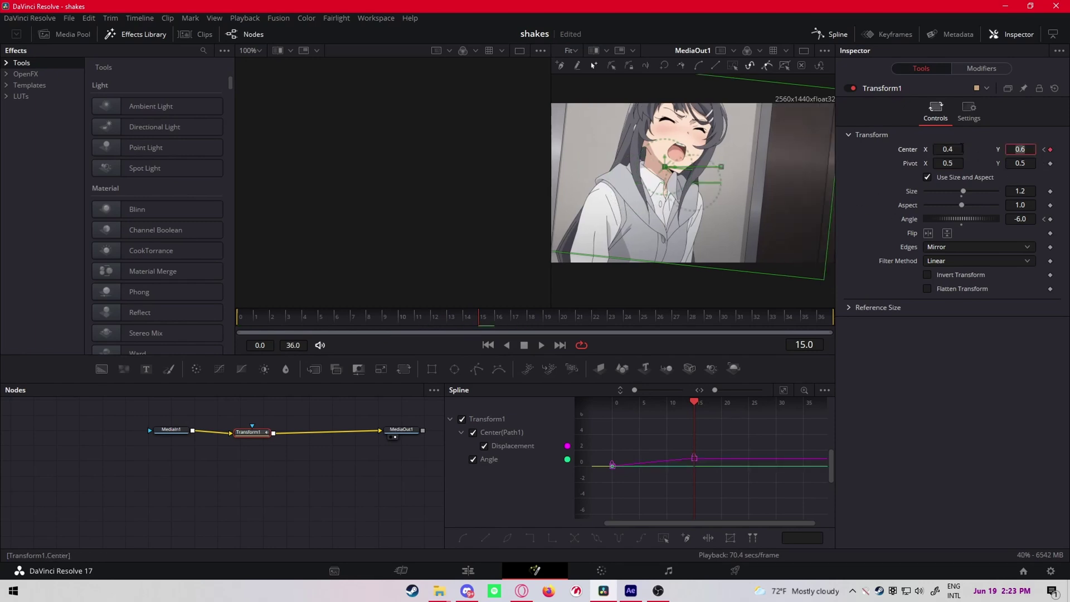
pyautogui.press('Tab')
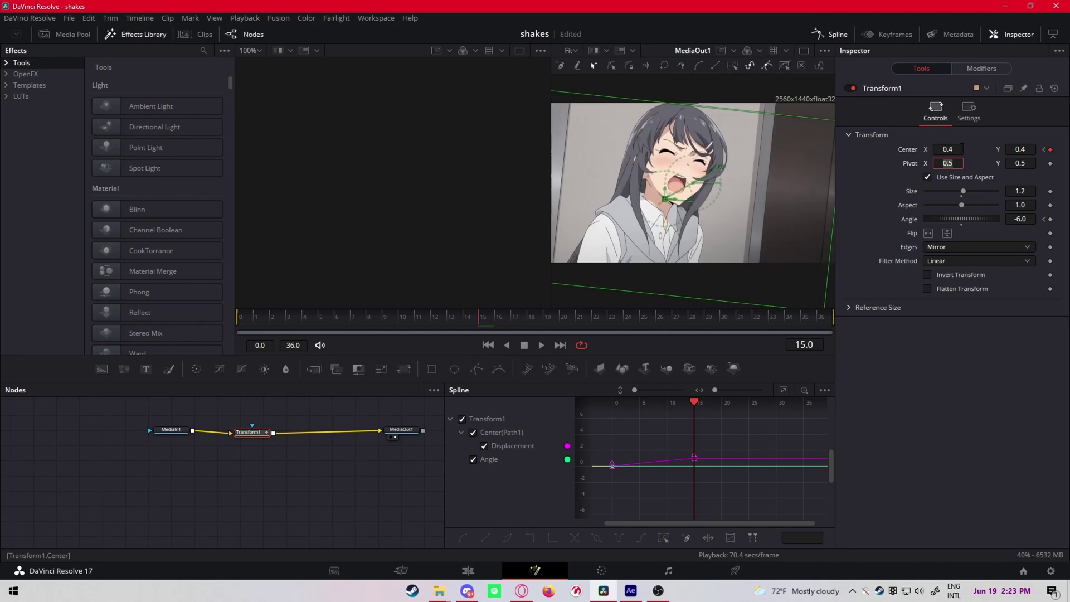
pyautogui.moveTo(491, 321); pyautogui.dragTo(543, 326)
# Advance one frame and set the shake's Transform1 angle to 4.0.
pyautogui.press('Right')
pyautogui.click(1024, 220)
pyautogui.write('4')
pyautogui.press('Tab')
# At frame 30, keyframe Transform1 Center X to 0.58, then jump to the last frame.
pyautogui.moveTo(547, 320); pyautogui.dragTo(673, 323)
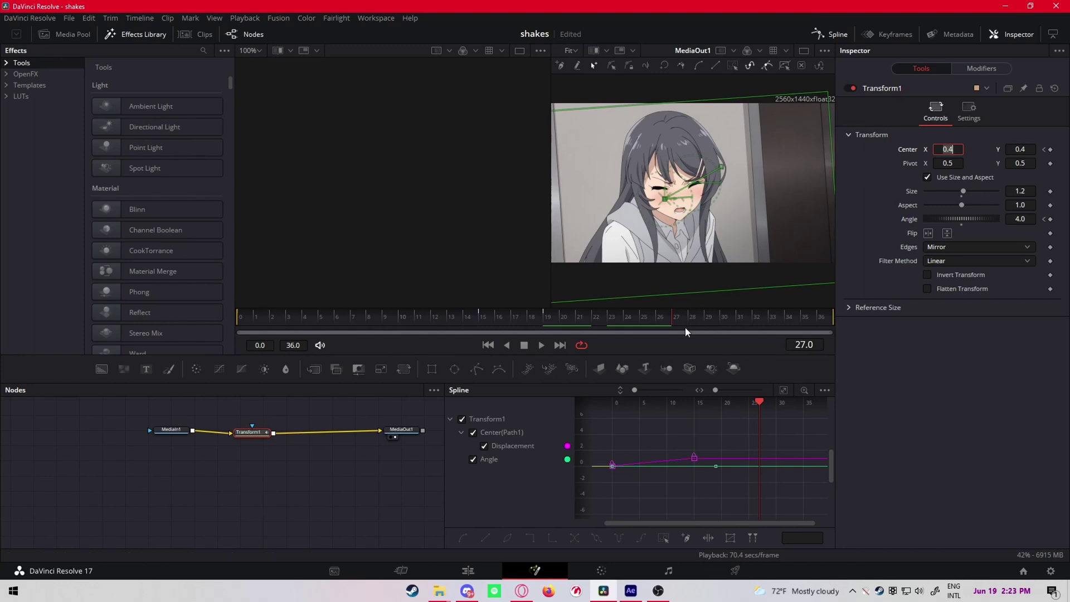
pyautogui.moveTo(667, 325); pyautogui.dragTo(722, 324)
pyautogui.moveTo(947, 149); pyautogui.dragTo(1029, 147)
pyautogui.moveTo(948, 149); pyautogui.dragTo(1020, 149)
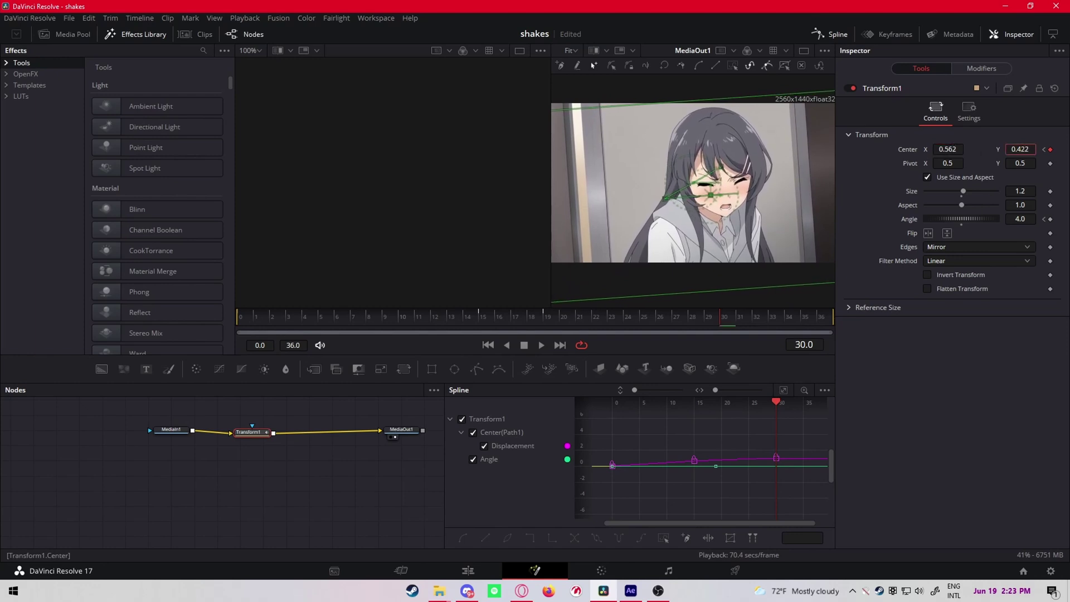
pyautogui.moveTo(948, 149); pyautogui.dragTo(952, 150)
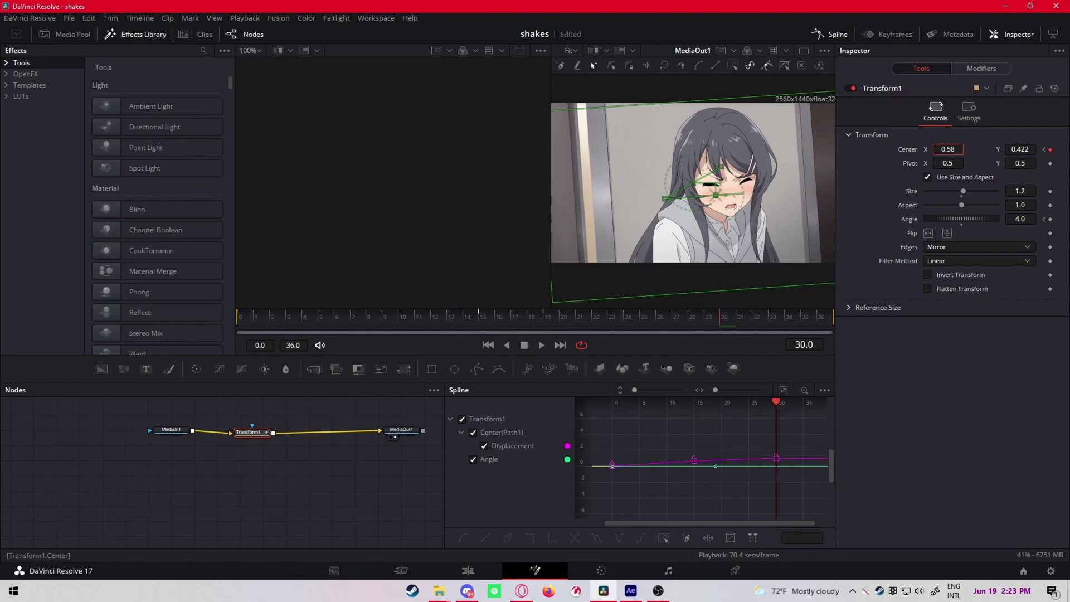
pyautogui.moveTo(770, 316); pyautogui.dragTo(841, 325)
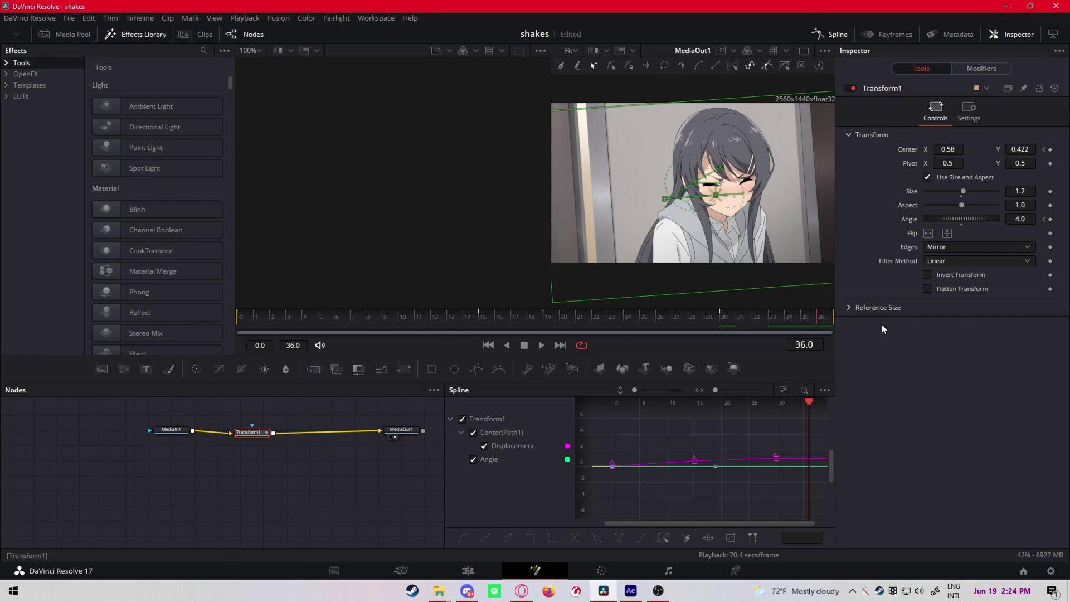
# At frame 41, keyframe Center to 0.478/0.547 and Angle to -4.0.
pyautogui.press('Right')
pyautogui.press('Right')
pyautogui.press('Right')
pyautogui.press('Right')
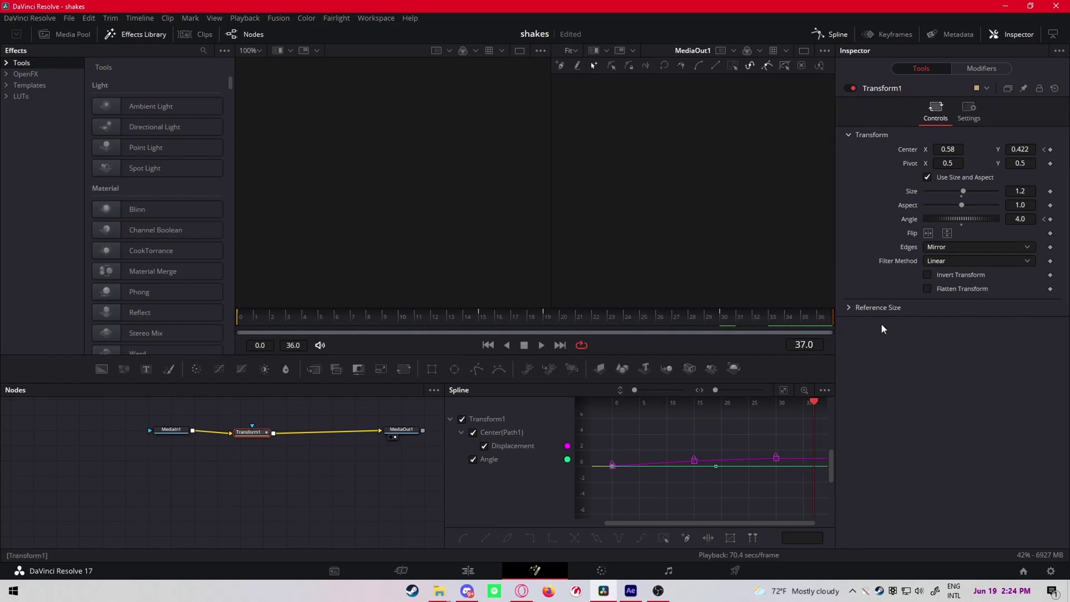
pyautogui.press('Right')
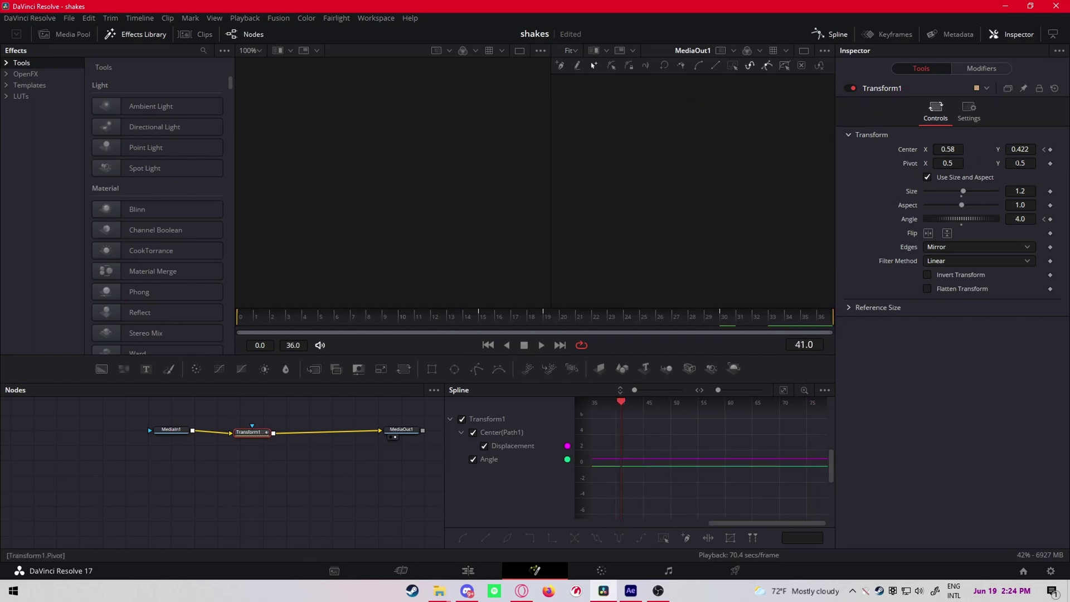
pyautogui.moveTo(956, 144); pyautogui.dragTo(953, 144)
pyautogui.moveTo(949, 149); pyautogui.dragTo(946, 149)
pyautogui.moveTo(1017, 149)
pyautogui.mouseDown()
pyautogui.moveTo(1051, 148)
pyautogui.moveTo(1022, 149)
pyautogui.mouseUp()
pyautogui.doubleClick(1027, 220)
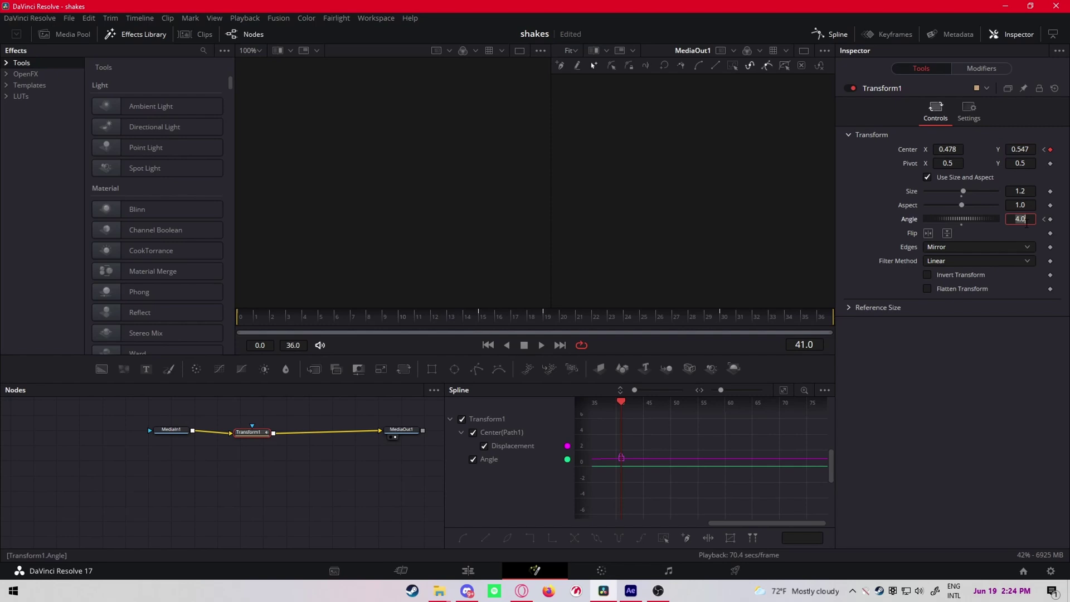
pyautogui.write('-4')
pyautogui.press('Return')
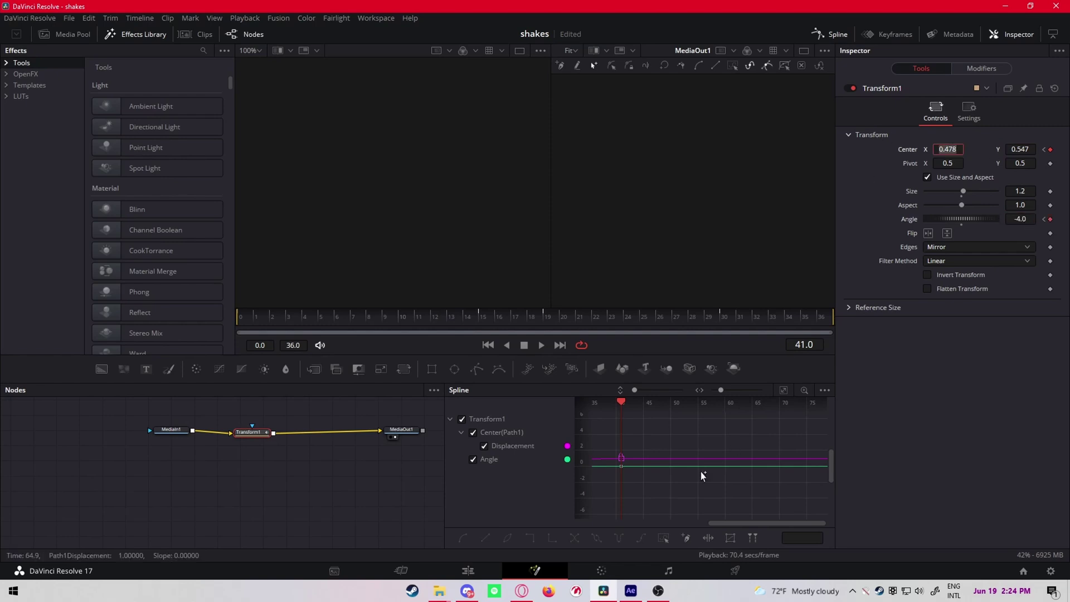
# Smooth all Displacement keyframes with Shift+S and level their tangents in the Spline panel.
pyautogui.click(784, 390)
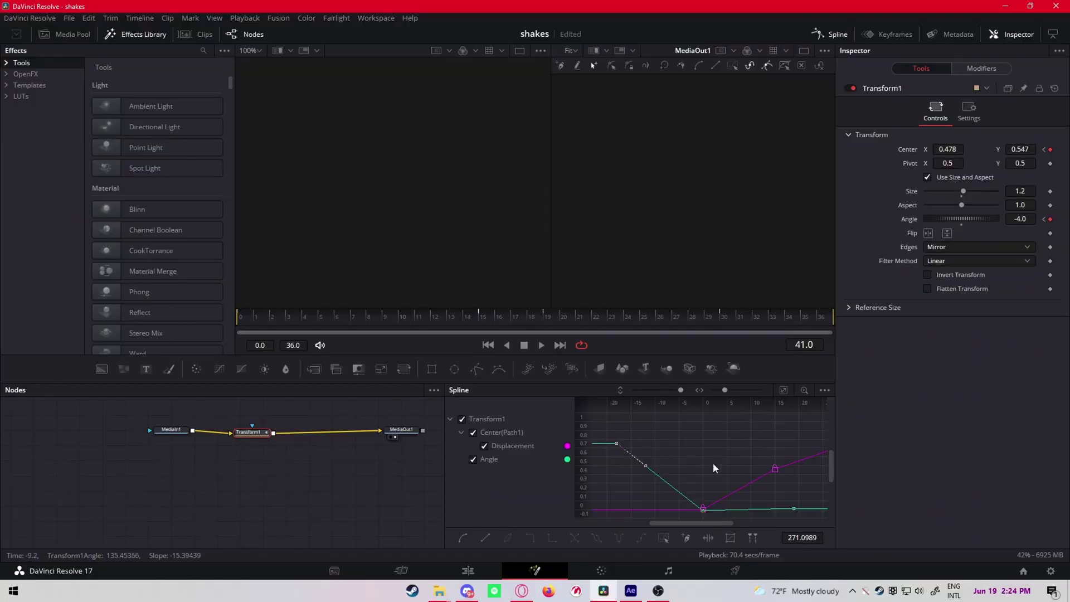
pyautogui.hotkey('ctrl', 'z')
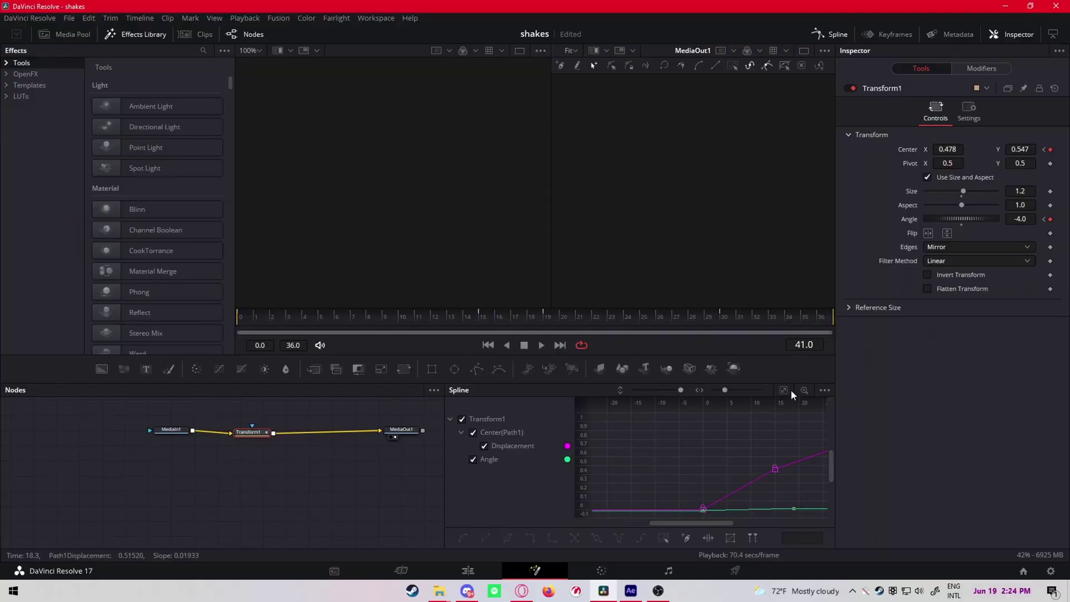
pyautogui.click(784, 389)
pyautogui.moveTo(818, 512); pyautogui.dragTo(557, 399)
pyautogui.hotkey('shift', 's')
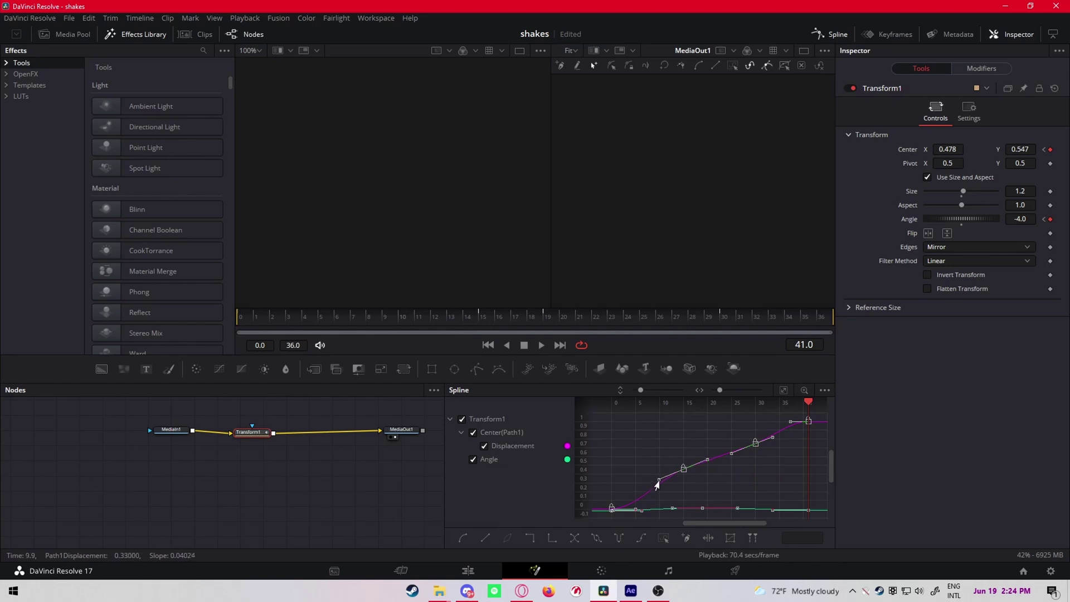
pyautogui.moveTo(658, 479); pyautogui.dragTo(660, 469)
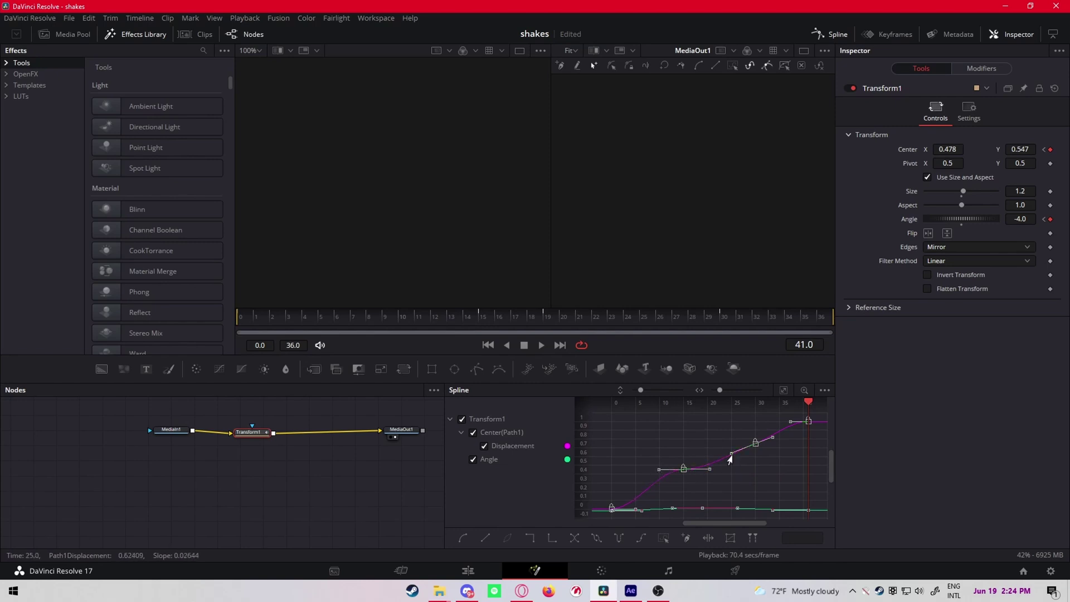
pyautogui.moveTo(728, 455); pyautogui.dragTo(728, 449)
# Isolate the Angle curve and flatten the tangent at its peak keyframe.
pyautogui.click(485, 445)
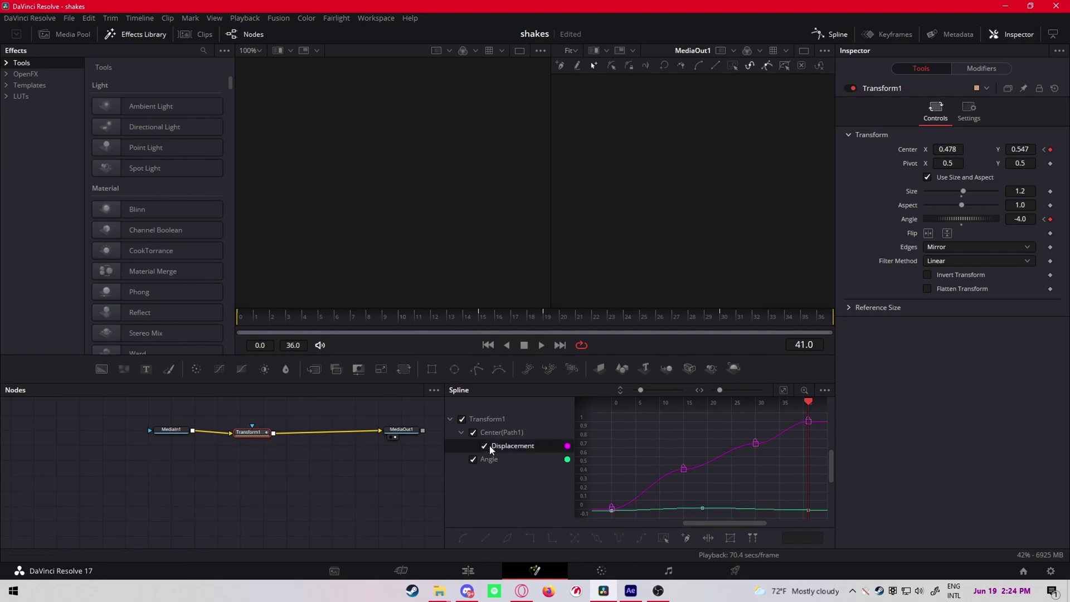
pyautogui.click(783, 390)
pyautogui.moveTo(818, 519); pyautogui.dragTo(606, 420)
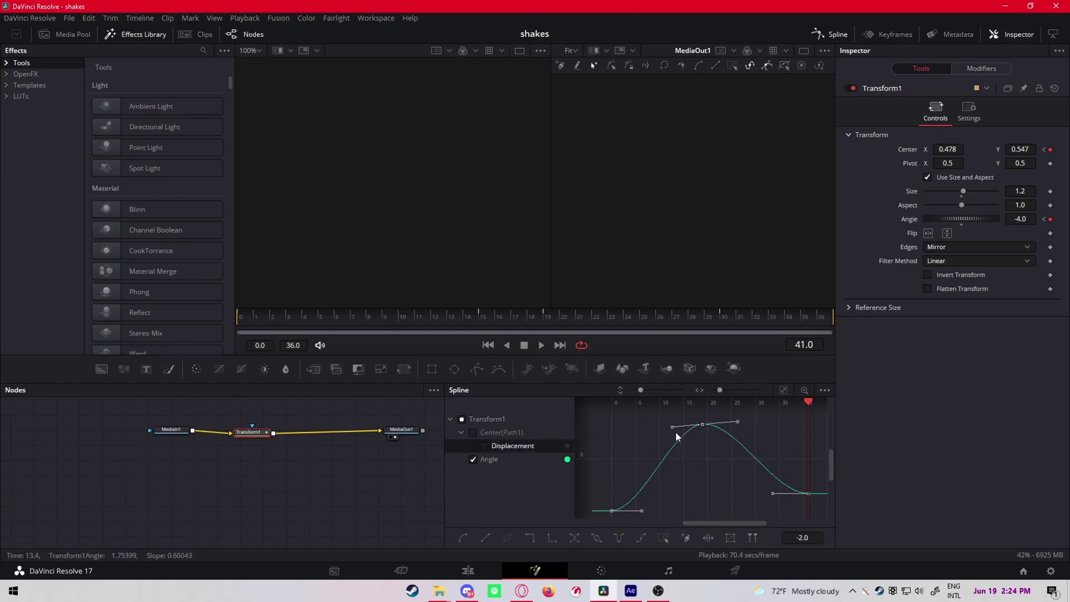
pyautogui.moveTo(736, 423); pyautogui.dragTo(735, 428)
# Return to the Edit page, play the timeline, and scrub back to replay the shake.
pyautogui.click(470, 570)
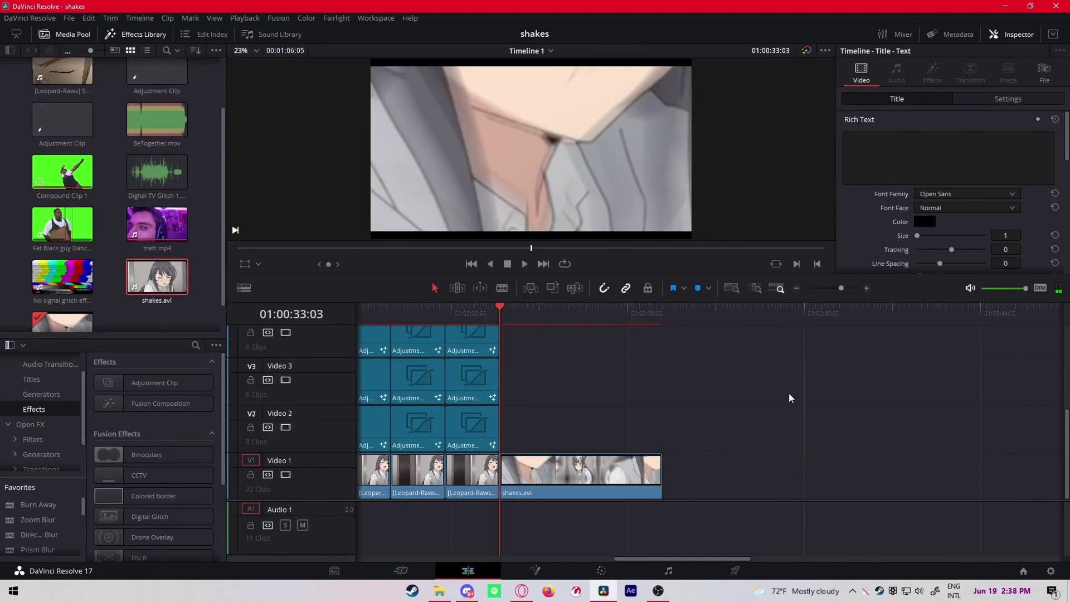
pyautogui.press('space')
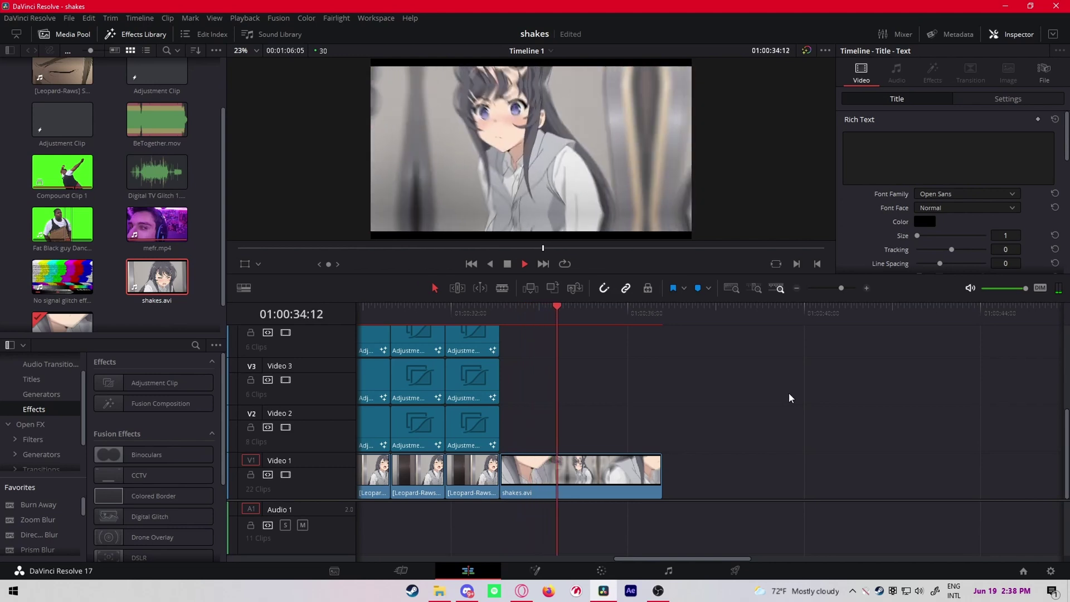
pyautogui.moveTo(591, 308); pyautogui.dragTo(561, 316)
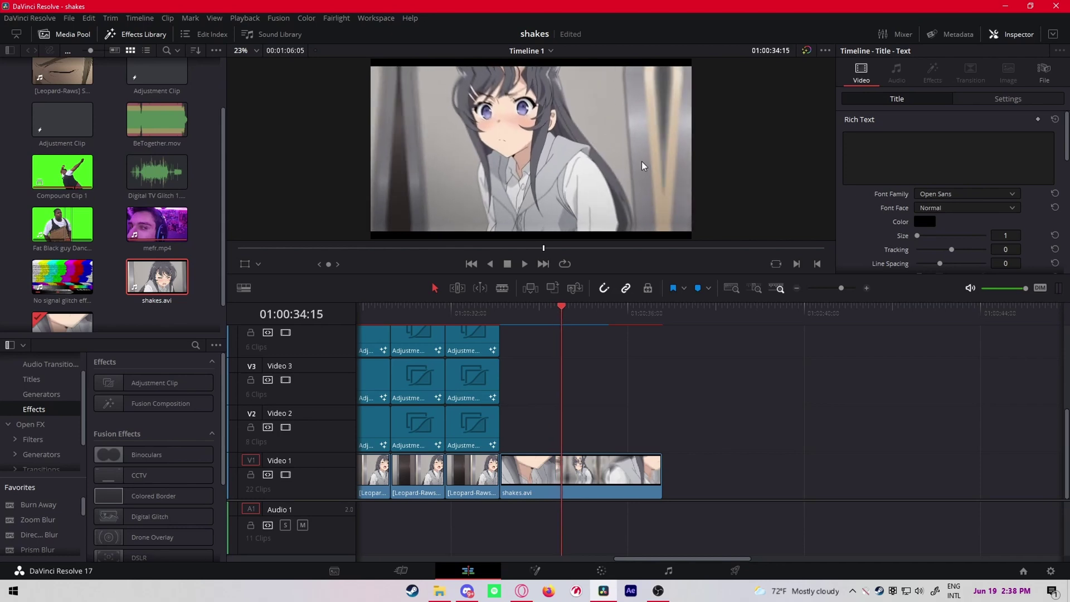
# In Fusion, keyframe the Transform Zoom at 0.5 at the transition start.
pyautogui.hotkey('shift', '5')
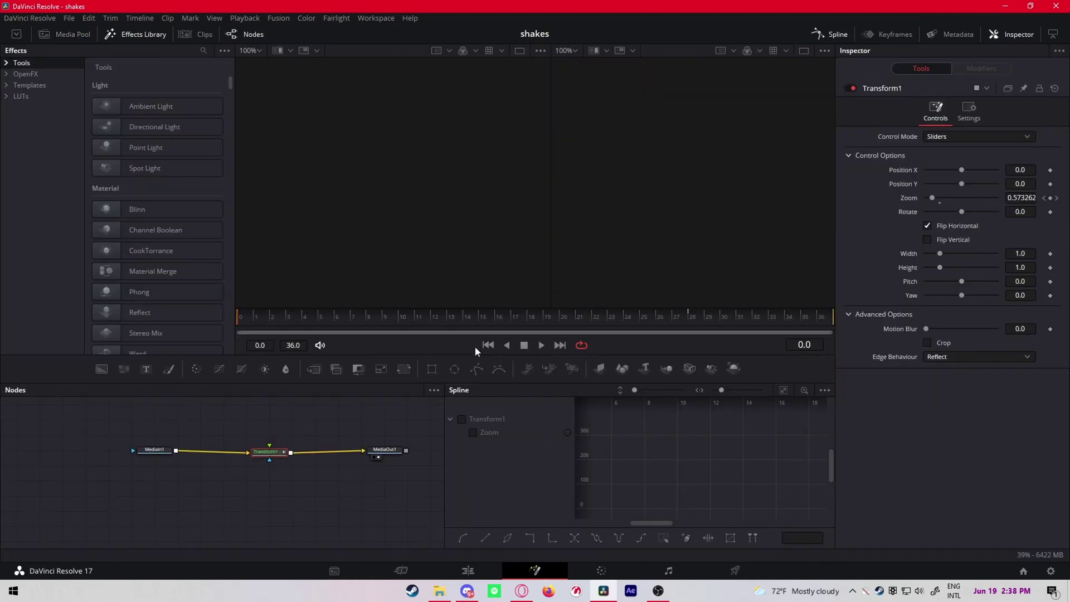
pyautogui.click(1050, 198)
pyautogui.write('0.3')
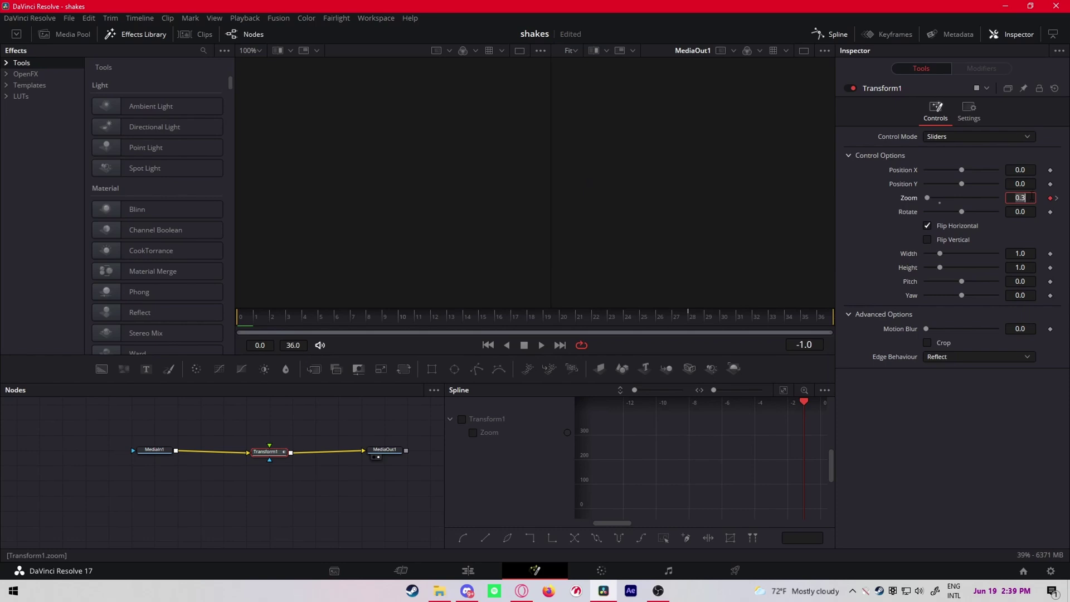
pyautogui.write('5')
pyautogui.press('Tab')
# Show the Zoom curve in the Spline panel and steepen its opening Bézier handle.
pyautogui.click(478, 432)
pyautogui.click(784, 390)
pyautogui.moveTo(813, 516); pyautogui.dragTo(565, 419)
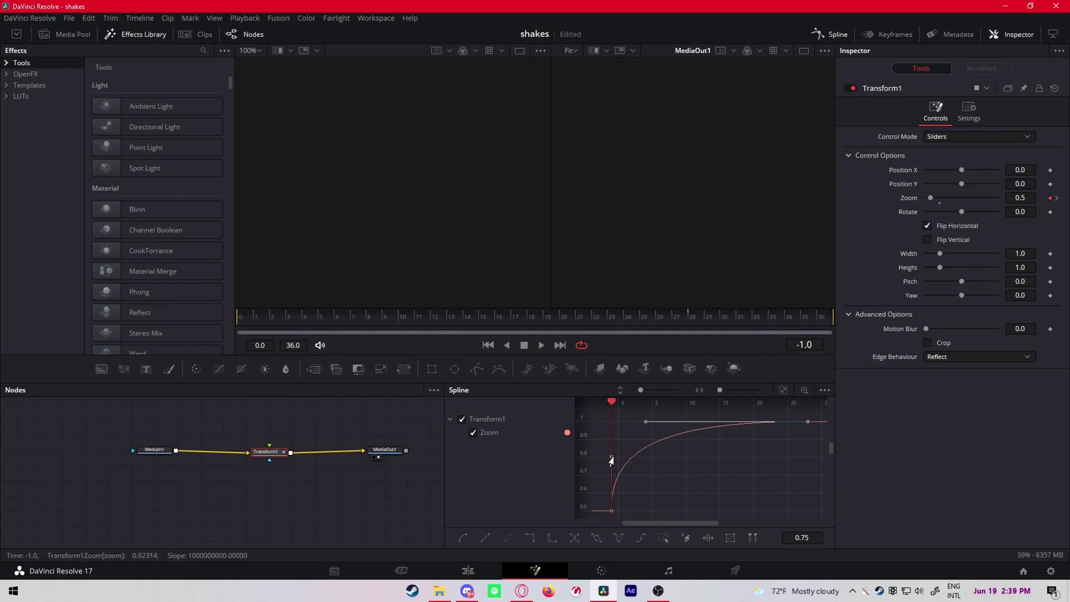
pyautogui.moveTo(612, 456); pyautogui.dragTo(634, 423)
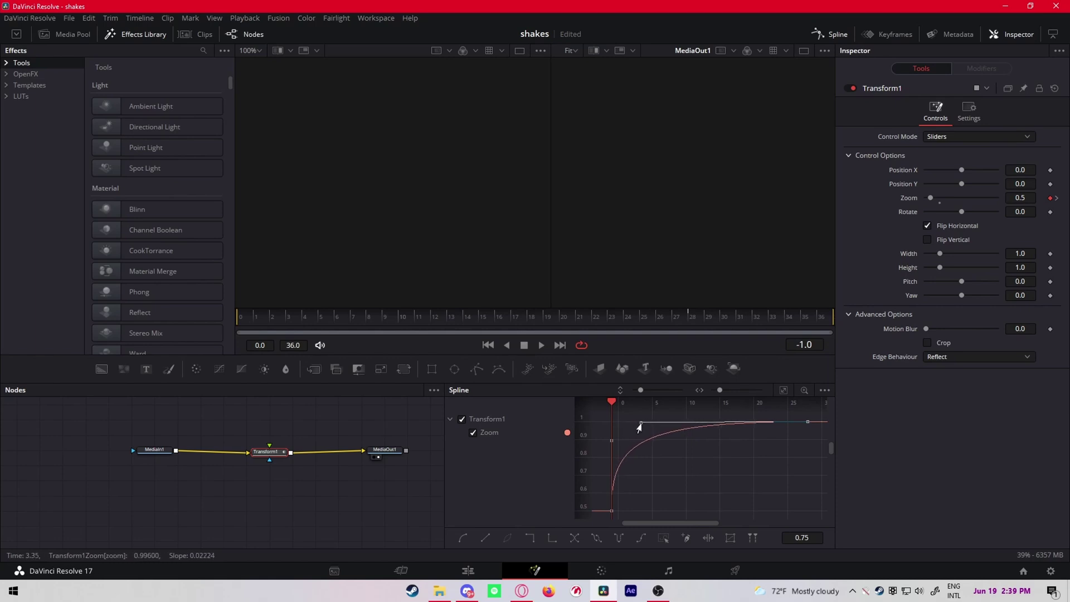
# Preview the zoom transition, then return to the Edit timeline just before it.
pyautogui.press('space')
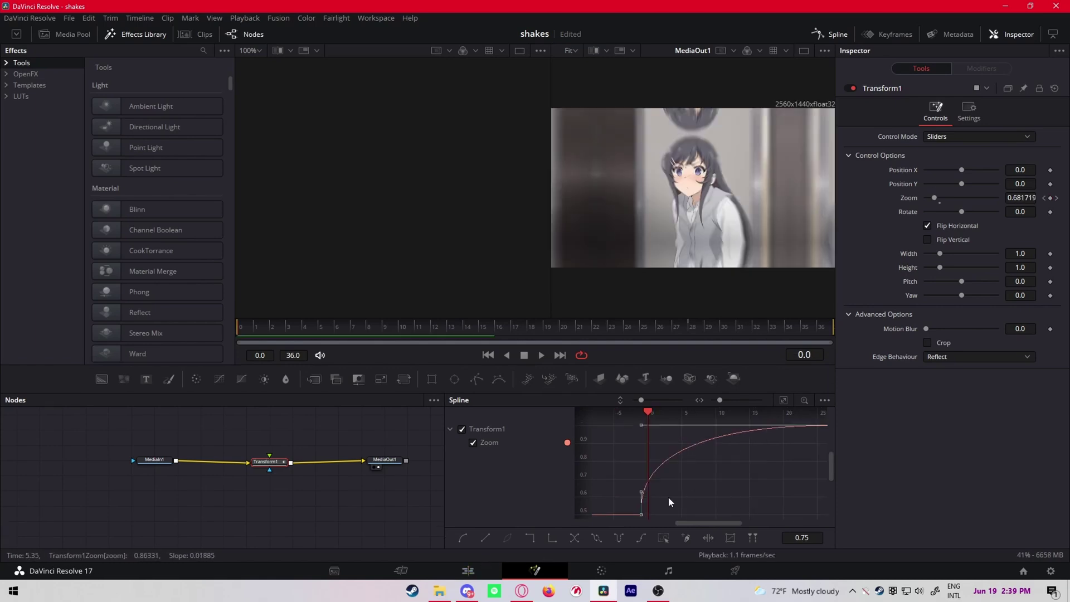
pyautogui.click(782, 401)
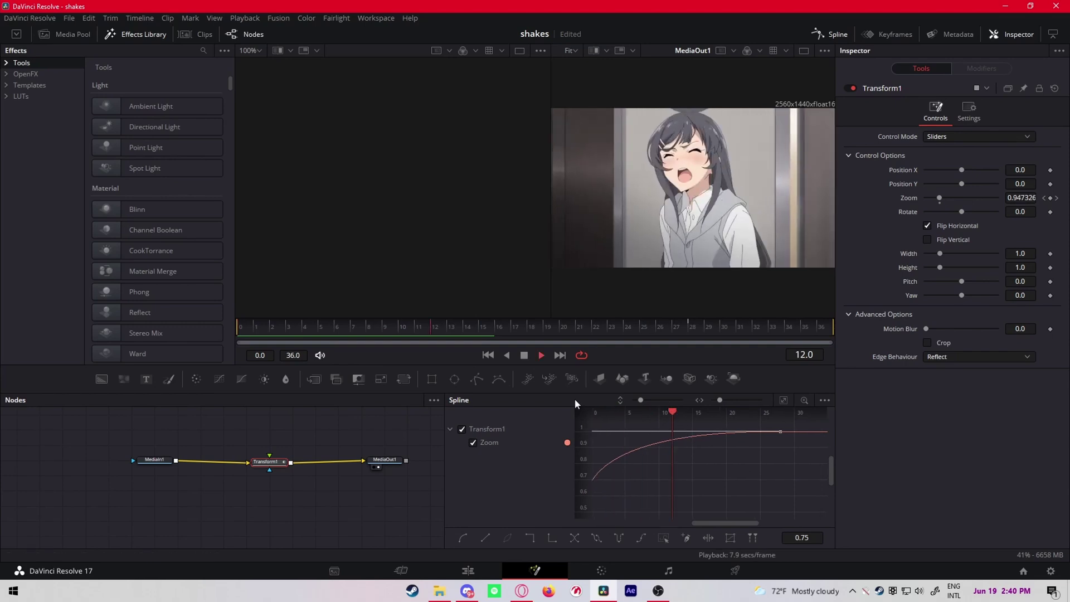
pyautogui.click(468, 569)
pyautogui.click(541, 313)
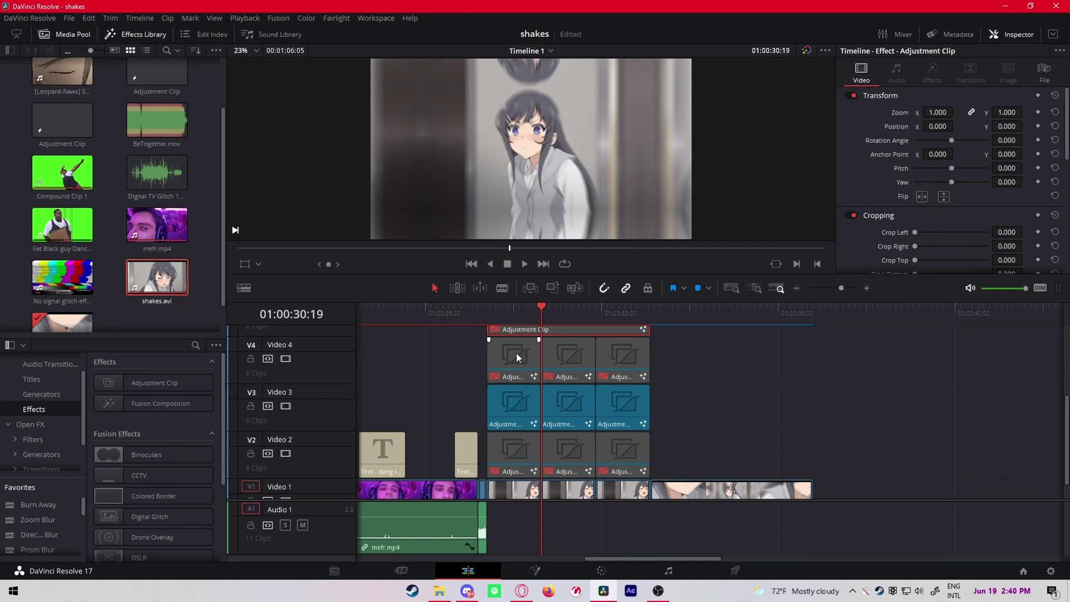
pyautogui.moveTo(671, 439); pyautogui.dragTo(485, 329)
pyautogui.moveTo(691, 308); pyautogui.dragTo(697, 312)
pyautogui.moveTo(791, 379); pyautogui.dragTo(1005, 335)
pyautogui.moveTo(927, 415); pyautogui.dragTo(703, 325)
pyautogui.press('space')
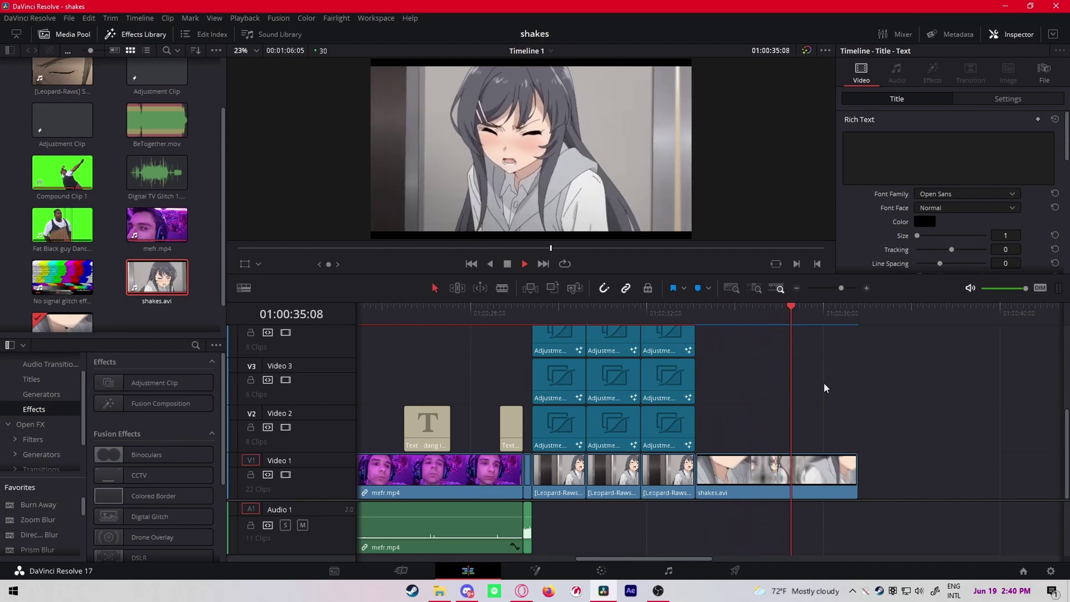
pyautogui.moveTo(844, 311); pyautogui.dragTo(702, 342)
pyautogui.press('space')
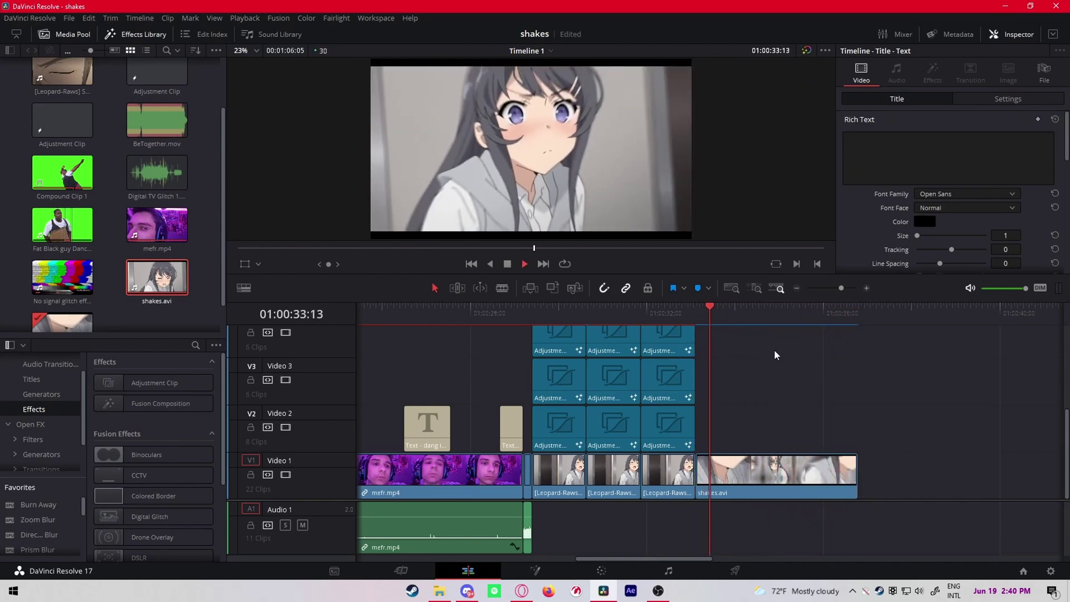
pyautogui.press('space')
pyautogui.click(695, 315)
pyautogui.press('space')
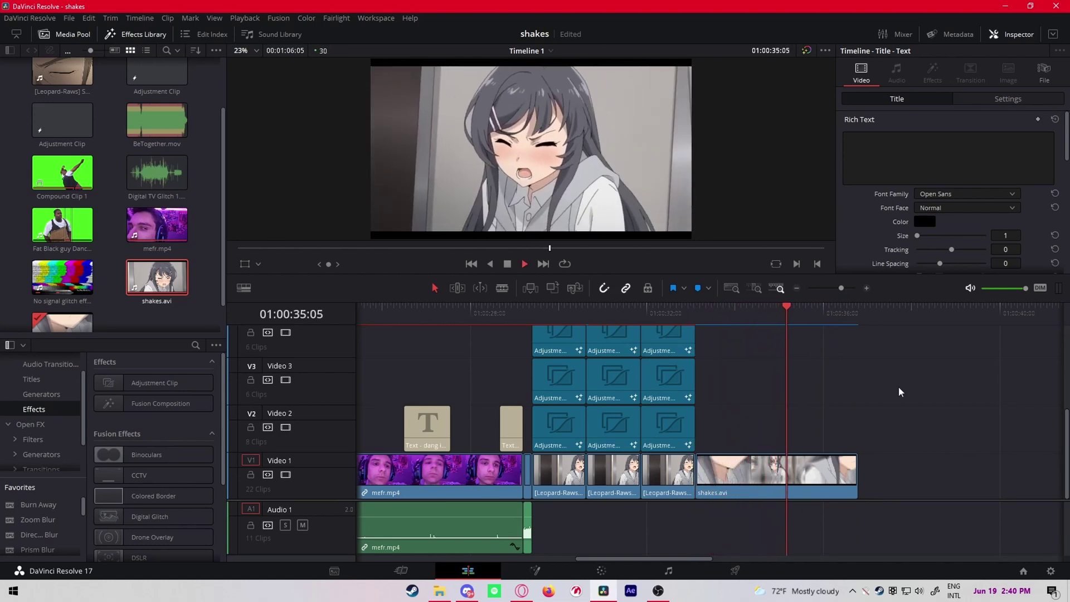
pyautogui.press('space')
pyautogui.moveTo(825, 318); pyautogui.dragTo(804, 326)
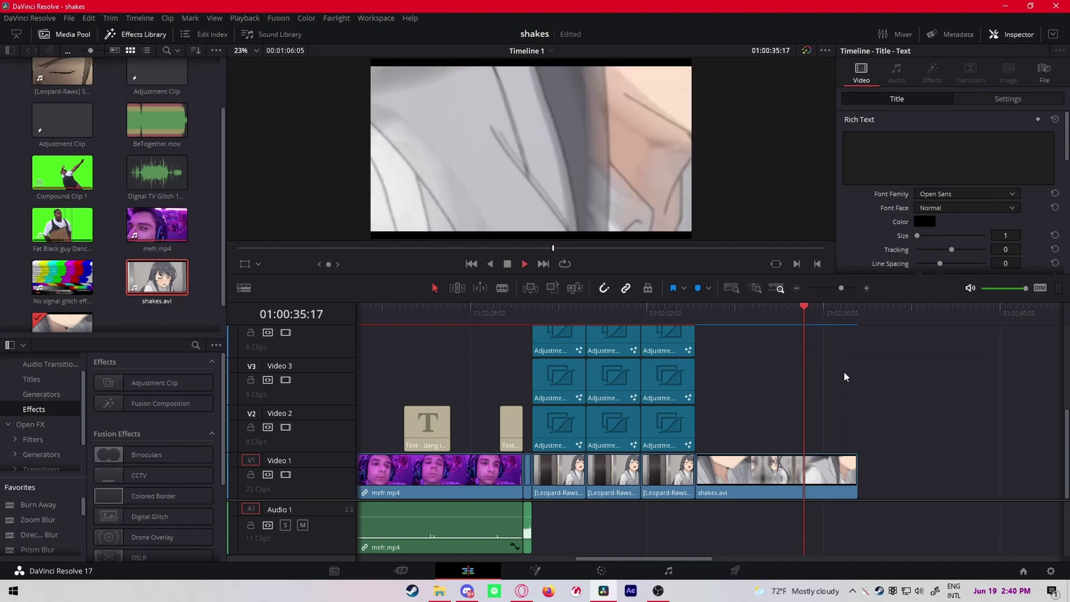
pyautogui.press('space')
pyautogui.moveTo(858, 329); pyautogui.dragTo(793, 337)
pyautogui.press('space')
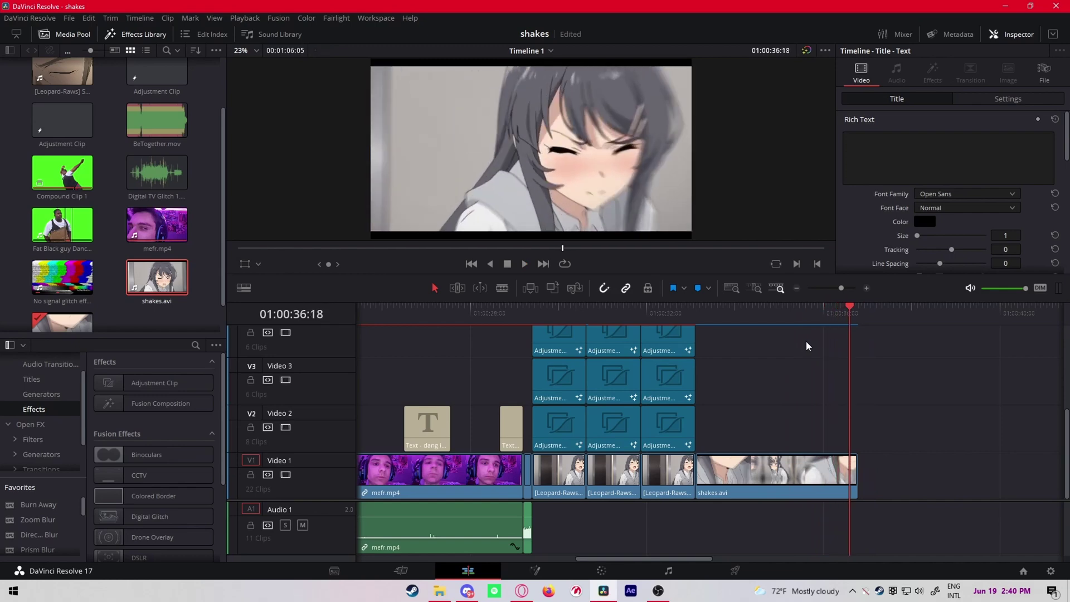
pyautogui.moveTo(851, 312); pyautogui.dragTo(767, 448)
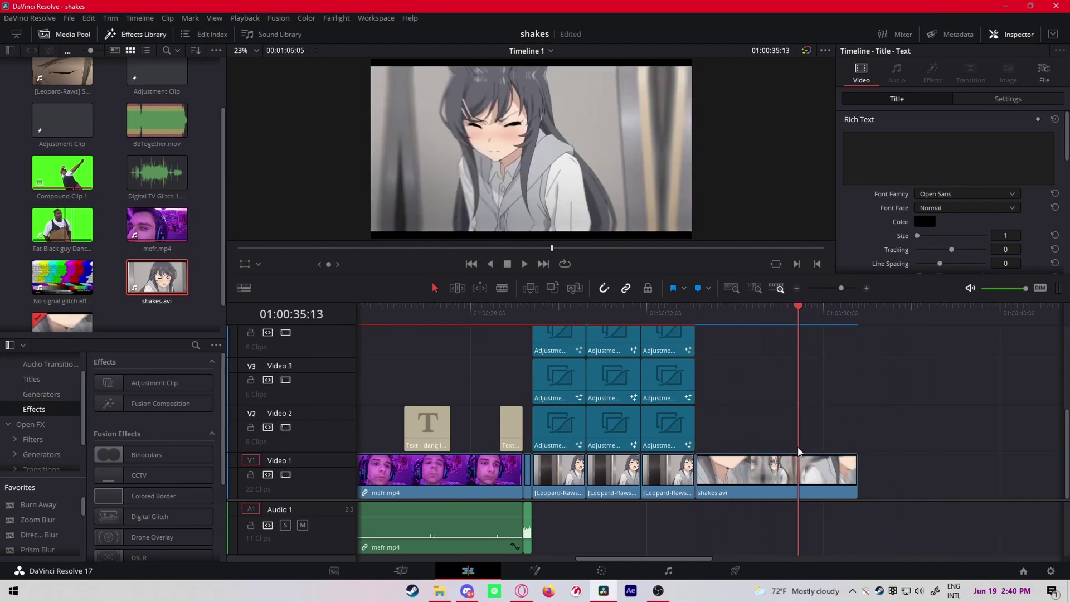
pyautogui.moveTo(798, 451); pyautogui.dragTo(700, 440)
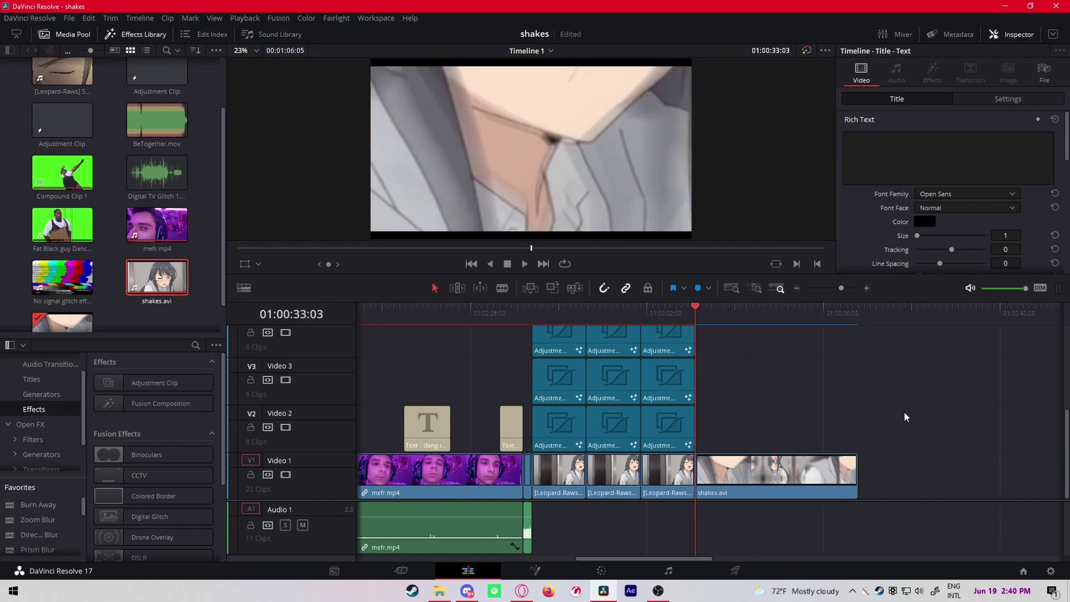
pyautogui.moveTo(827, 402); pyautogui.dragTo(683, 420)
pyautogui.scroll(-3, 669, 390)
pyautogui.scroll(1, 650, 413)
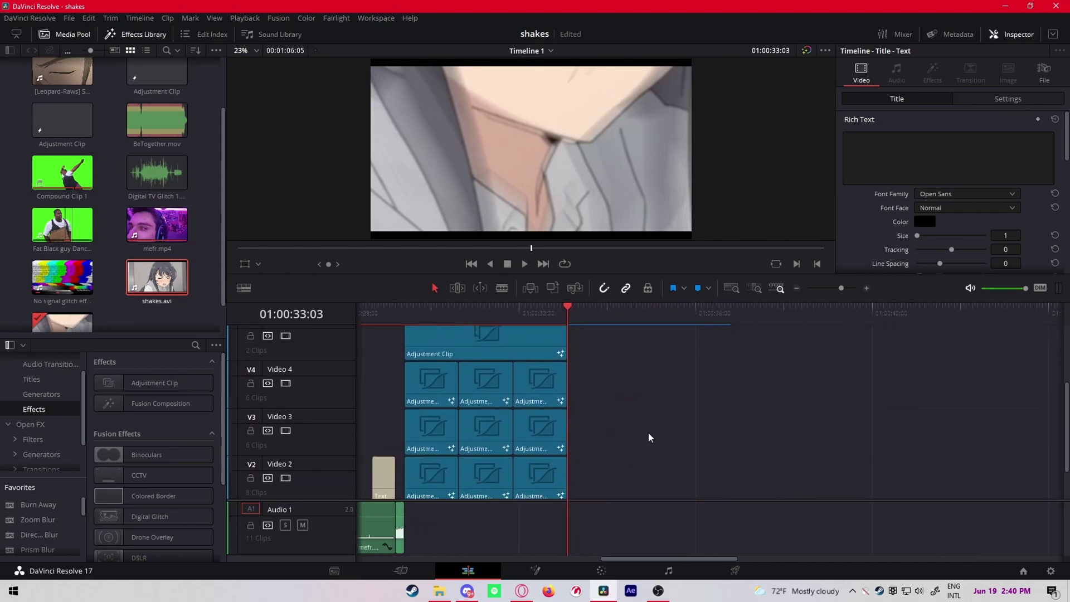